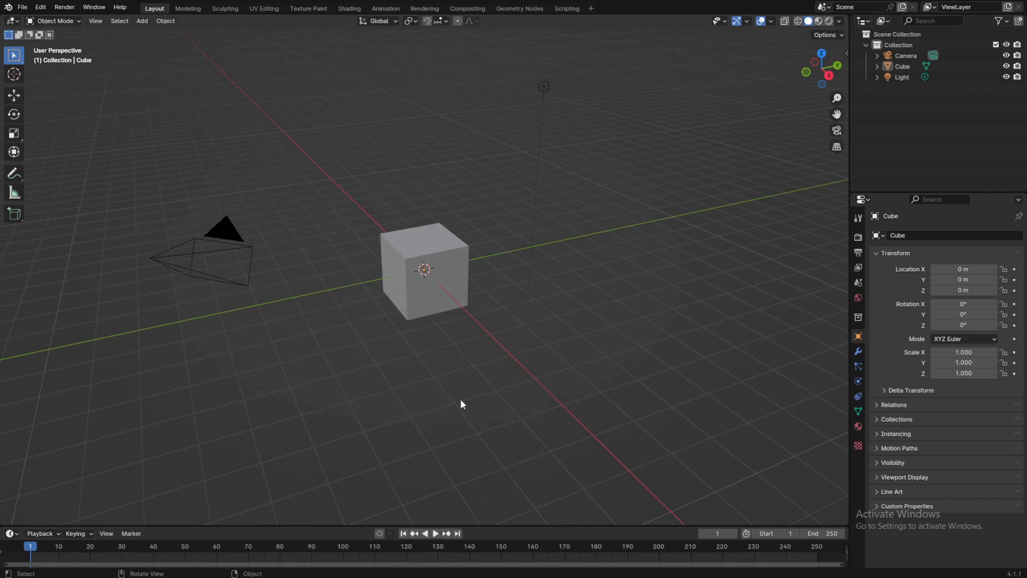
key(alt+Tab)
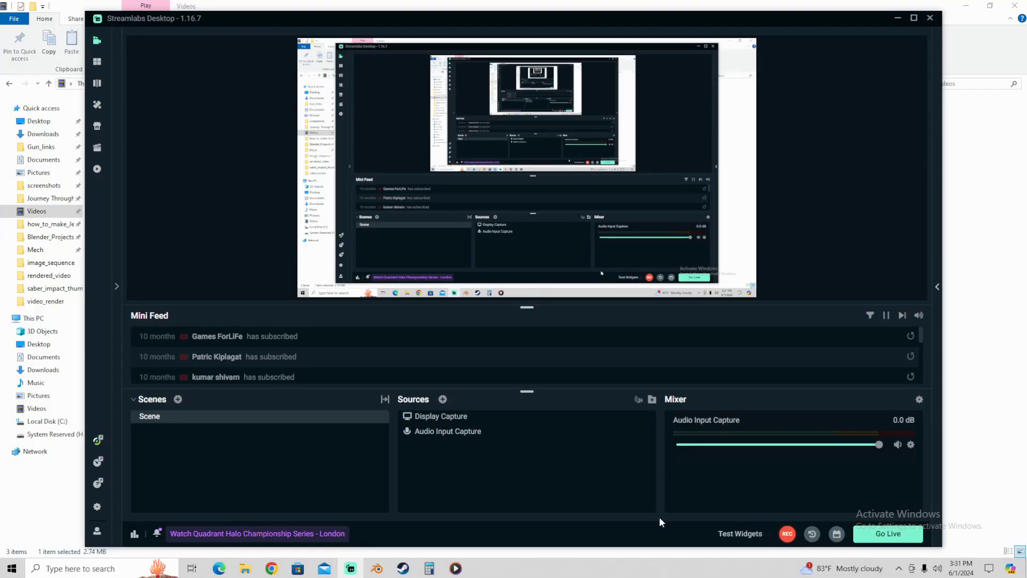
click(381, 565)
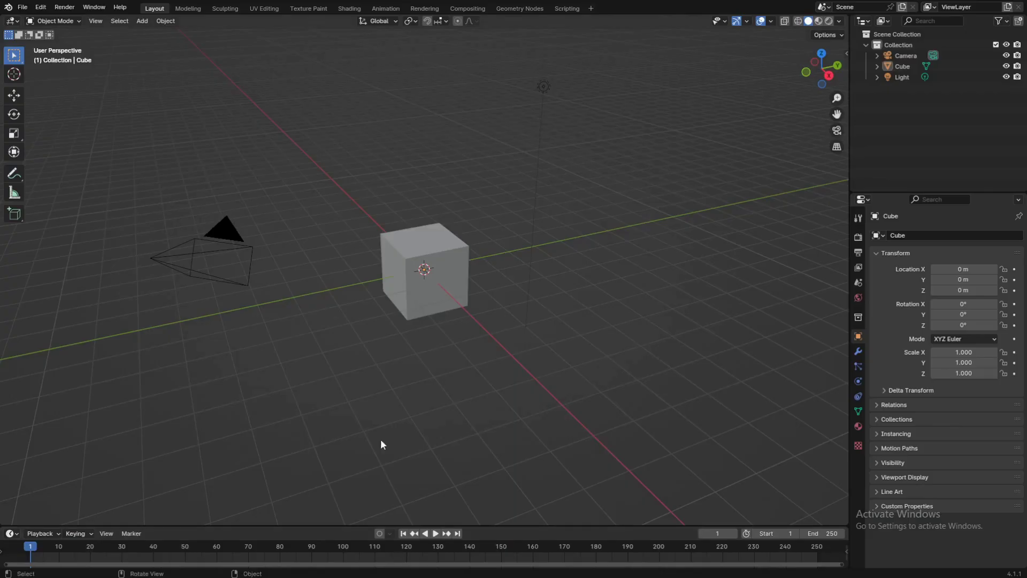
Change the 3D viewport area to the Video Sequencer and set its view type to Sequencer & Preview
click(11, 24)
click(15, 22)
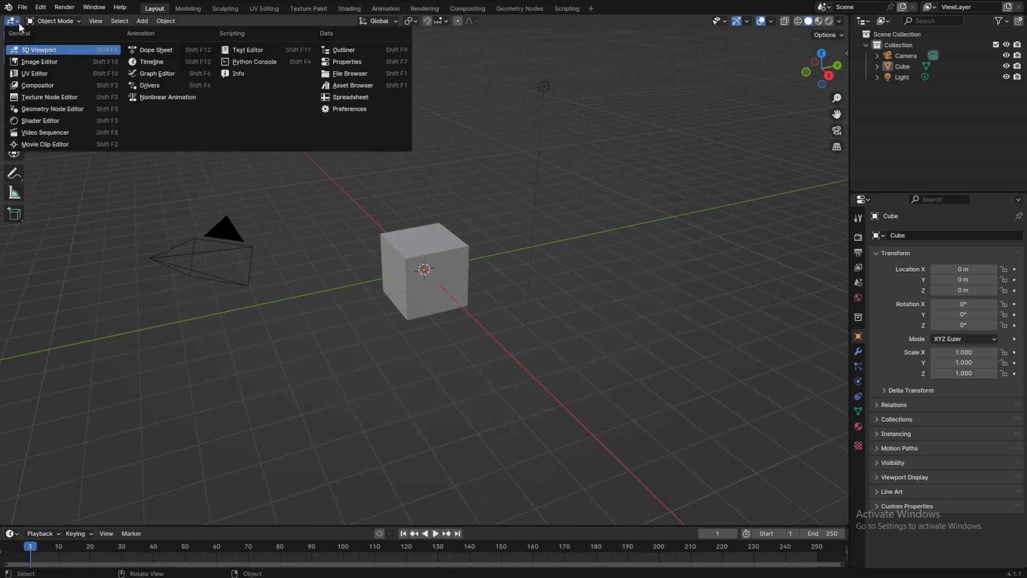
click(60, 133)
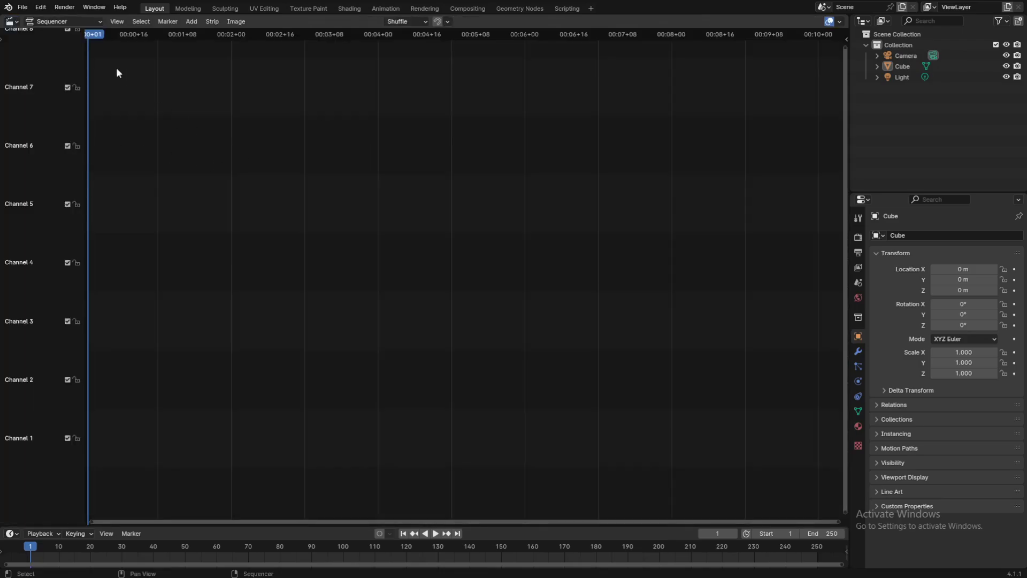
click(69, 21)
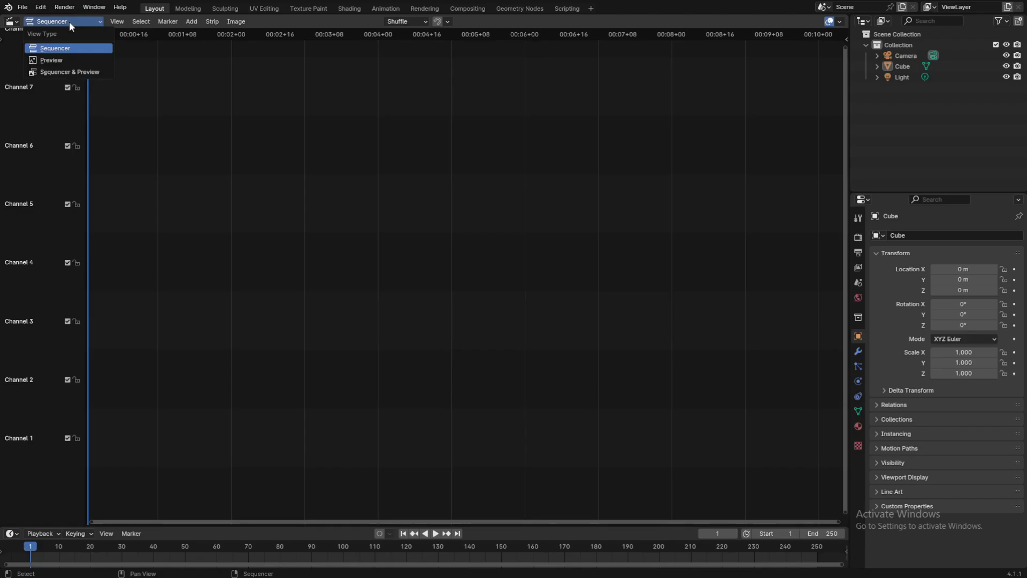
click(77, 71)
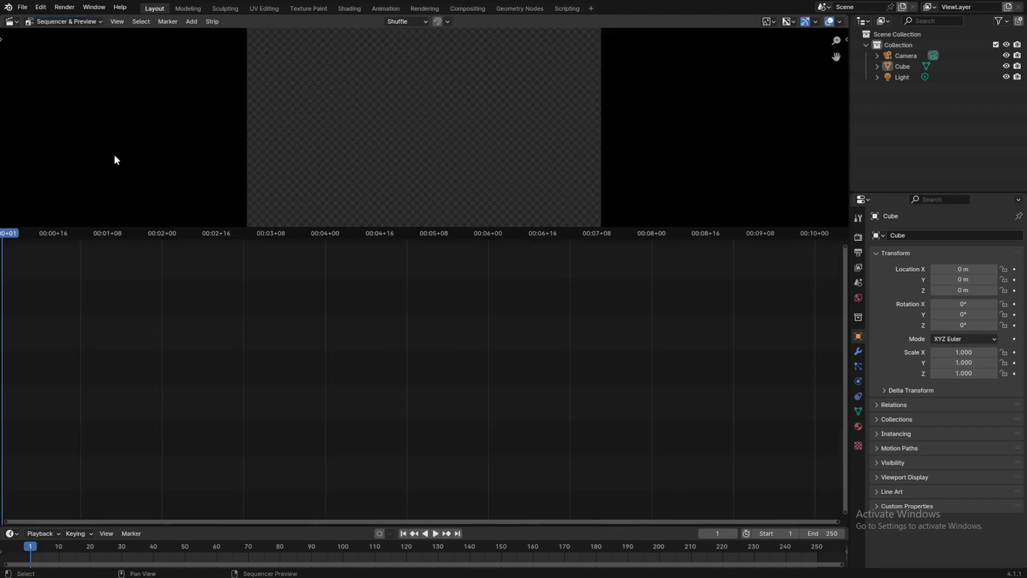
scroll(325, 108, down, 1)
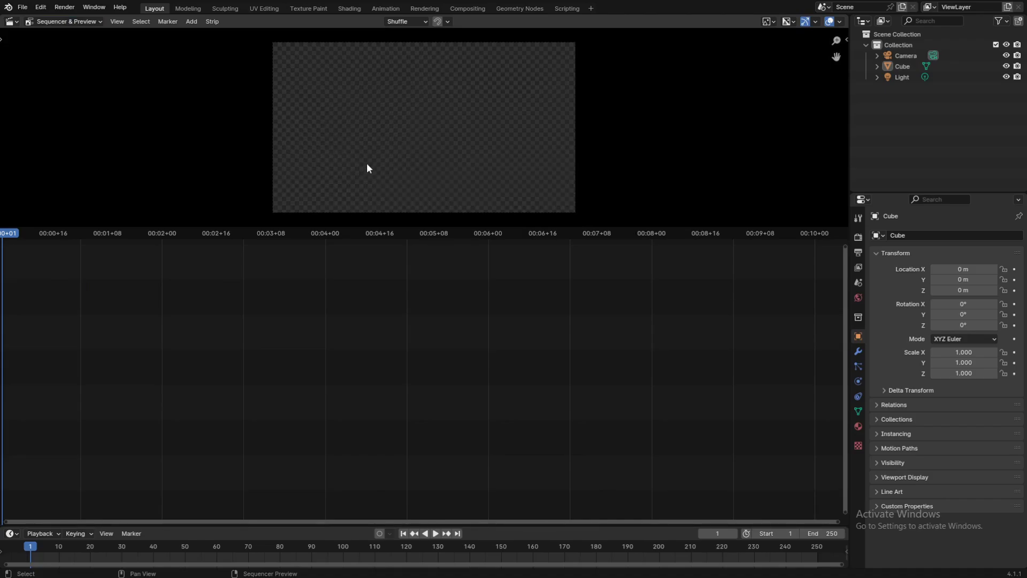
scroll(423, 381, down, 2)
middle_drag(321, 318, 307, 376)
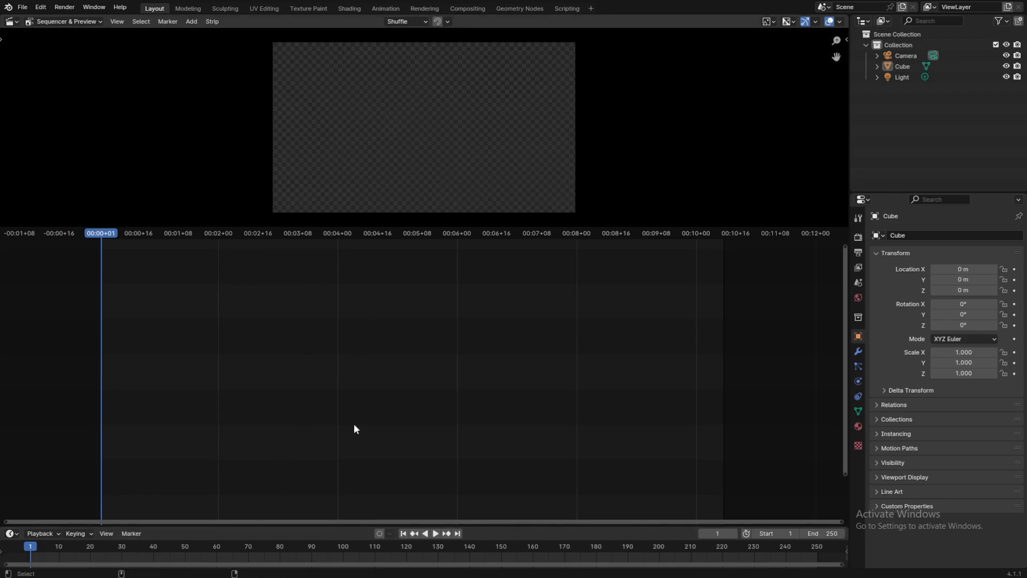
Set the scene's end frame to 75
key(alt+Tab)
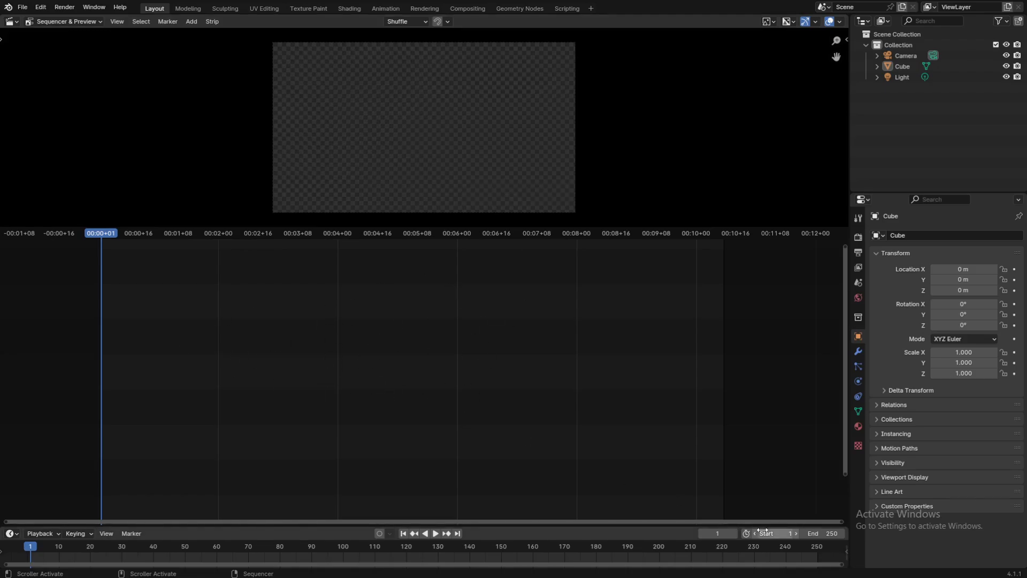
click(831, 533)
text(75)
key(Return)
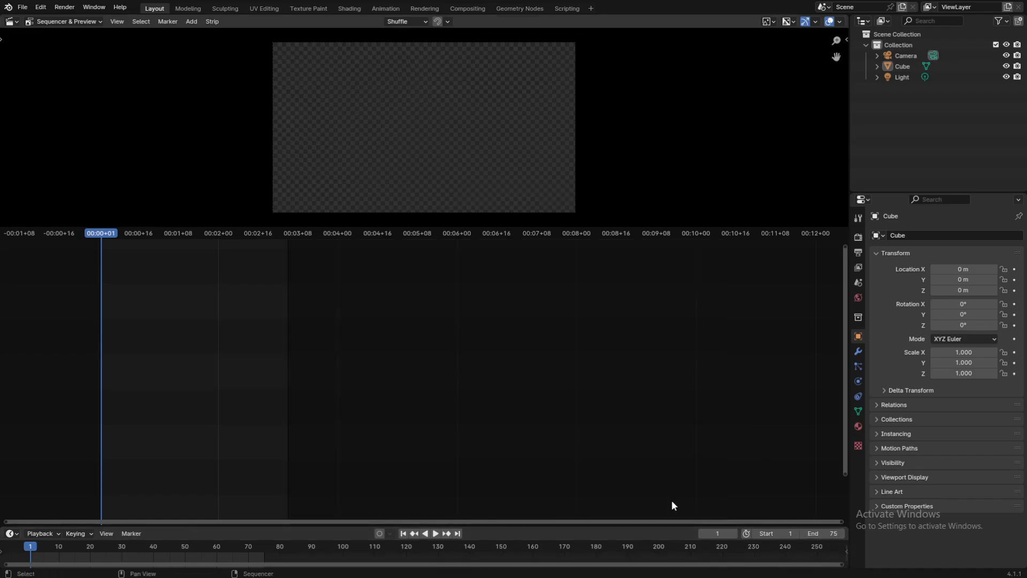
Start adding an Image/Sequence strip to the empty sequencer at the first frame
middle_drag(279, 343, 483, 366)
scroll(475, 356, up, 5)
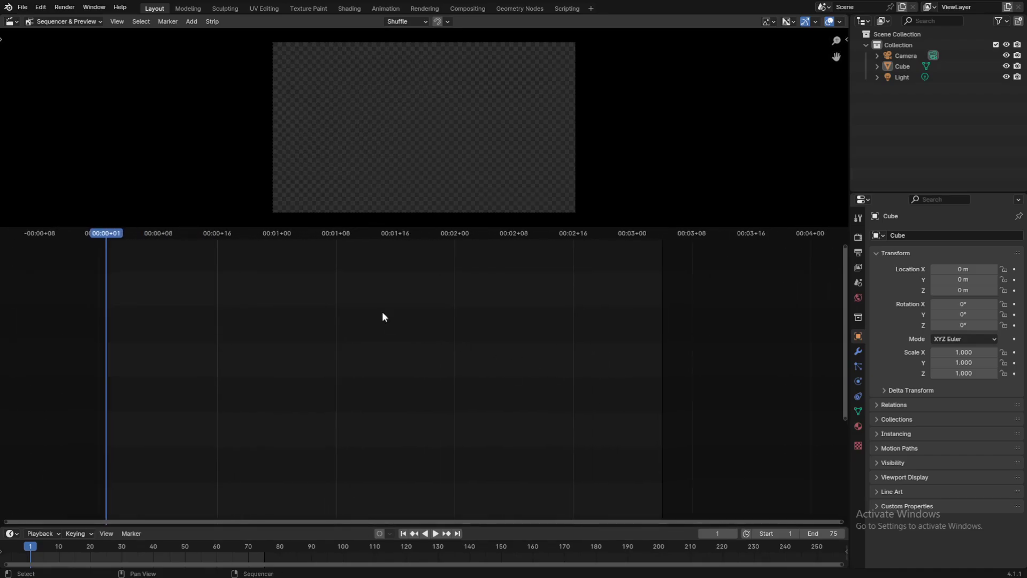
scroll(399, 314, down, 3)
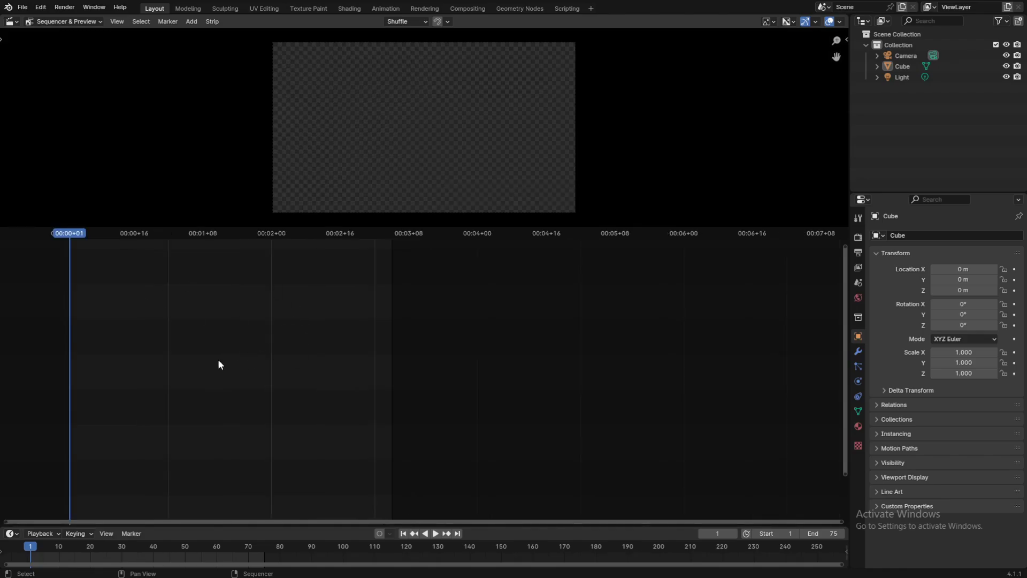
scroll(533, 370, down, 2)
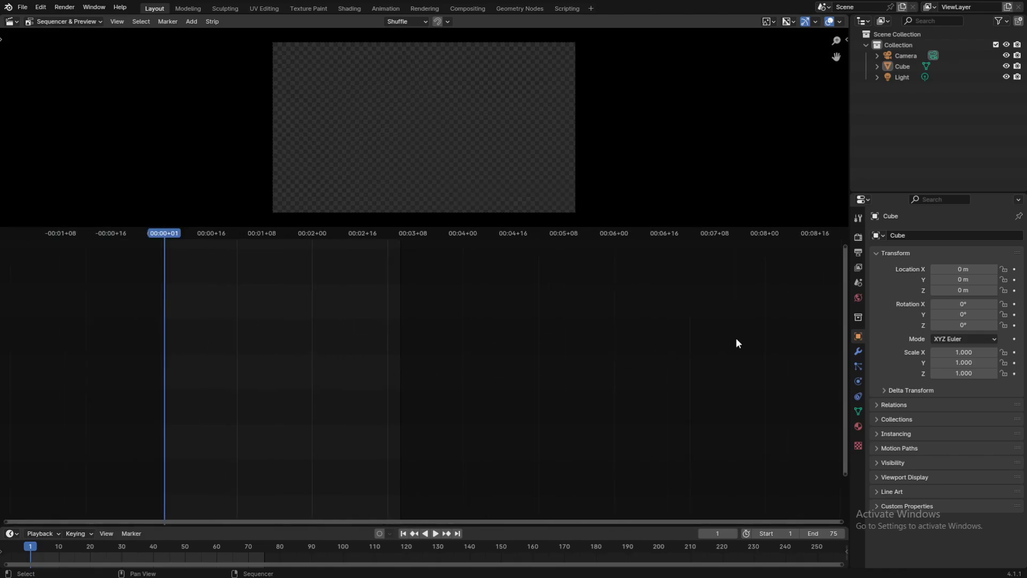
scroll(432, 340, up, 5)
shift+middle_drag(288, 327, 397, 340)
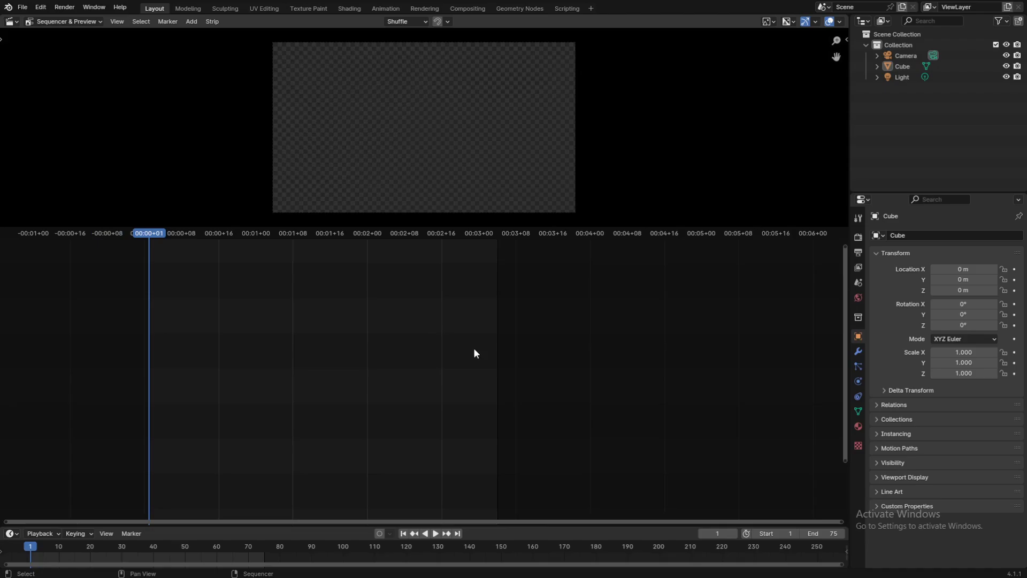
scroll(423, 343, up, 2)
key(shift+a)
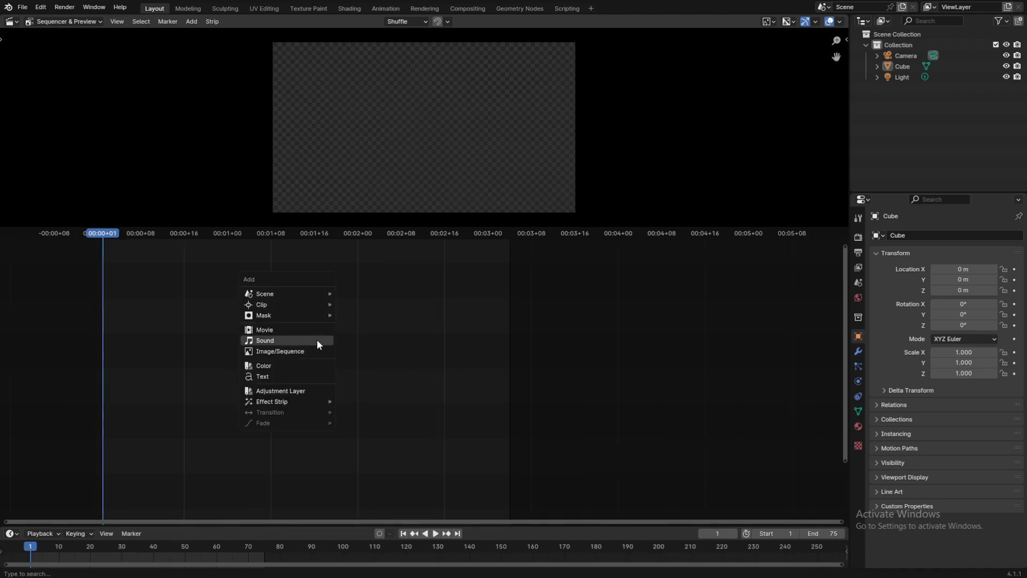
key(shift+a)
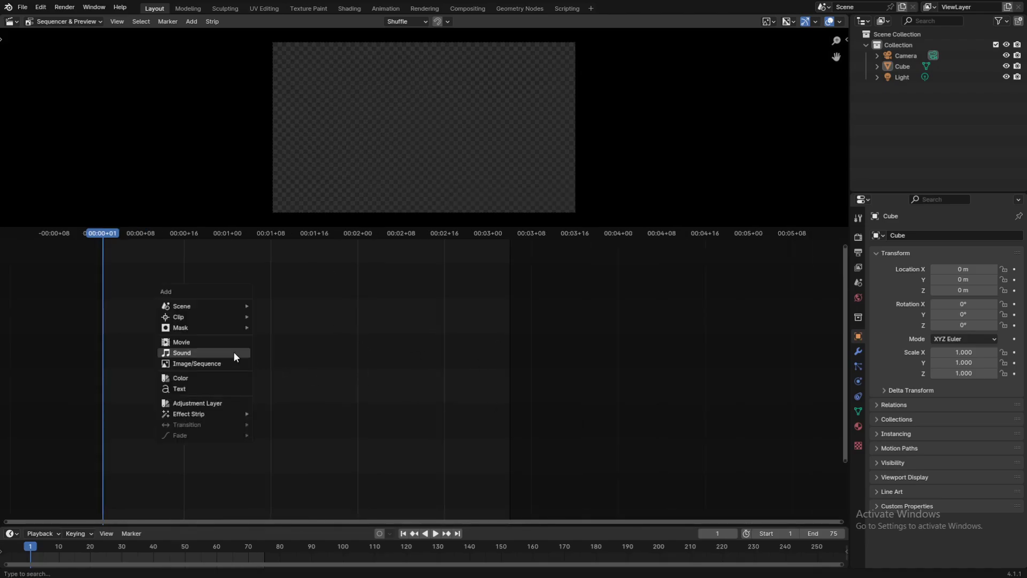
key(Escape)
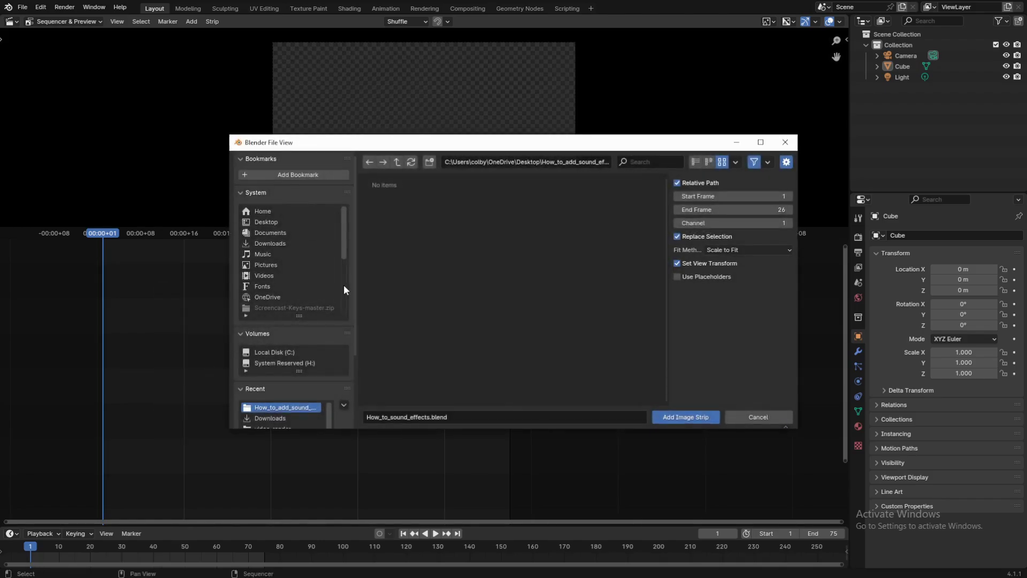
Browse through Blender_Projects, how_to_make_Jedi, Jedi_lightsaber_battle and Jedi_vs_sith_saber_render to image_sequence, and add all its PNG frames as an image strip
click(272, 221)
double_click(407, 235)
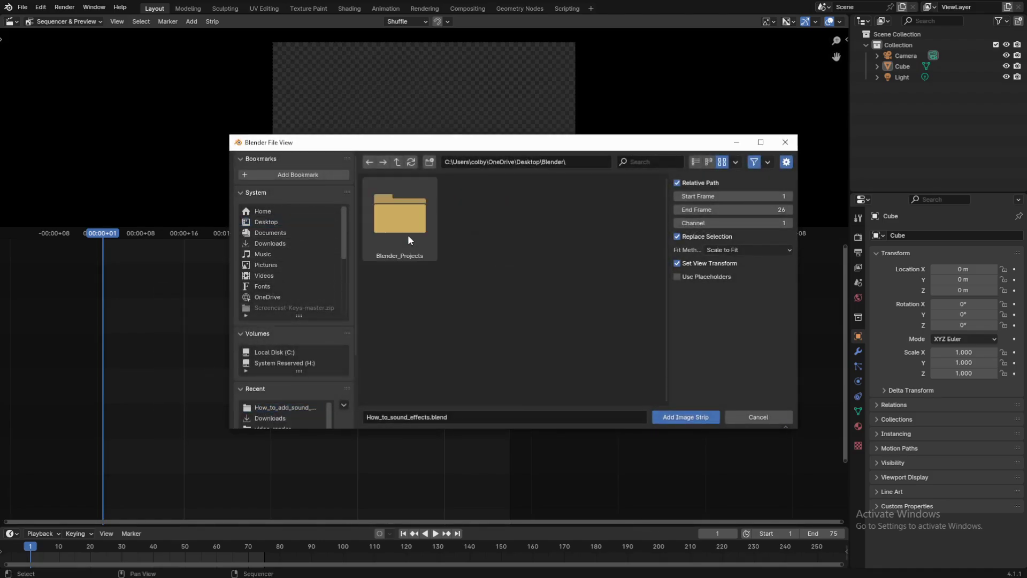
double_click(407, 235)
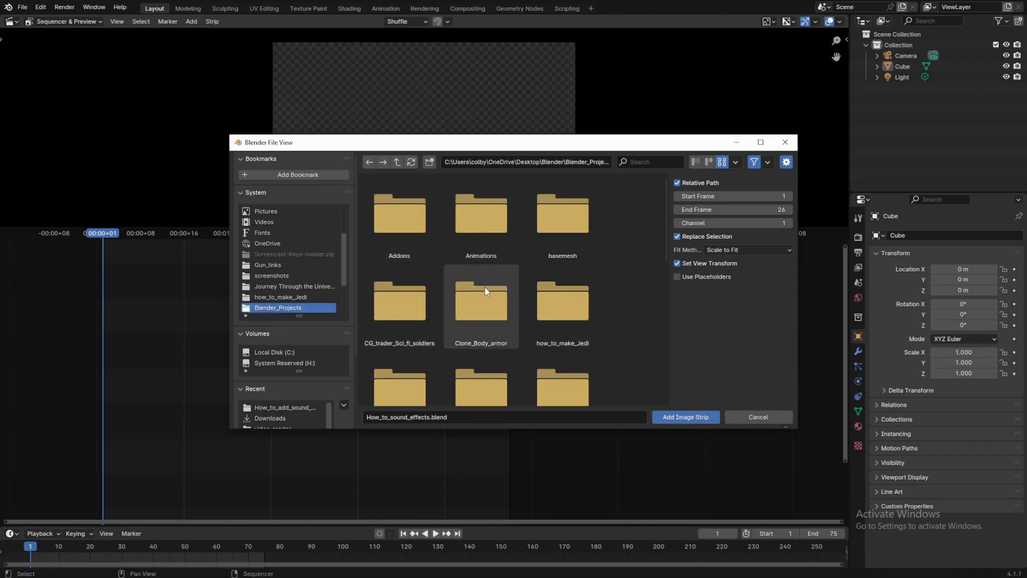
double_click(563, 298)
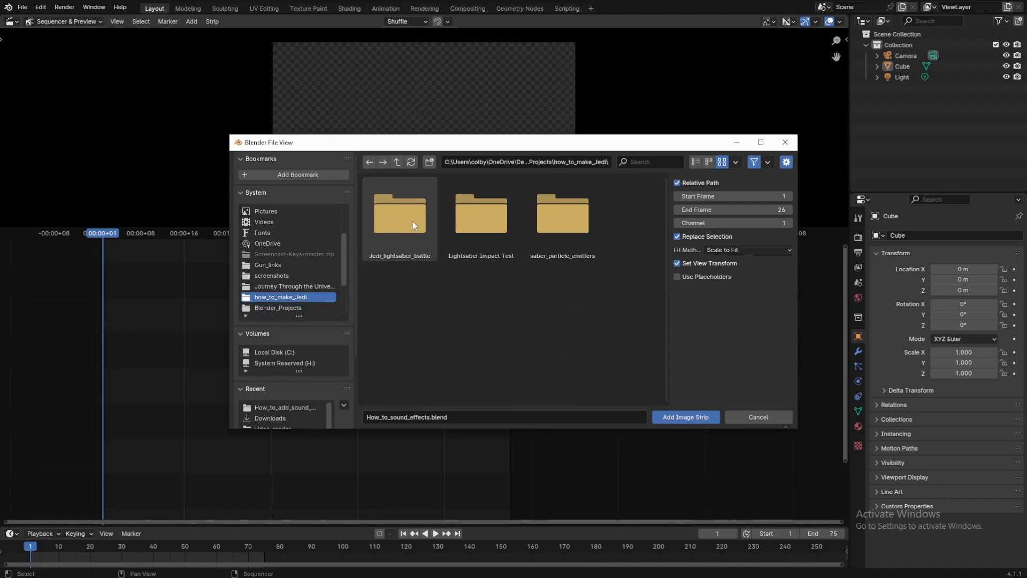
double_click(425, 229)
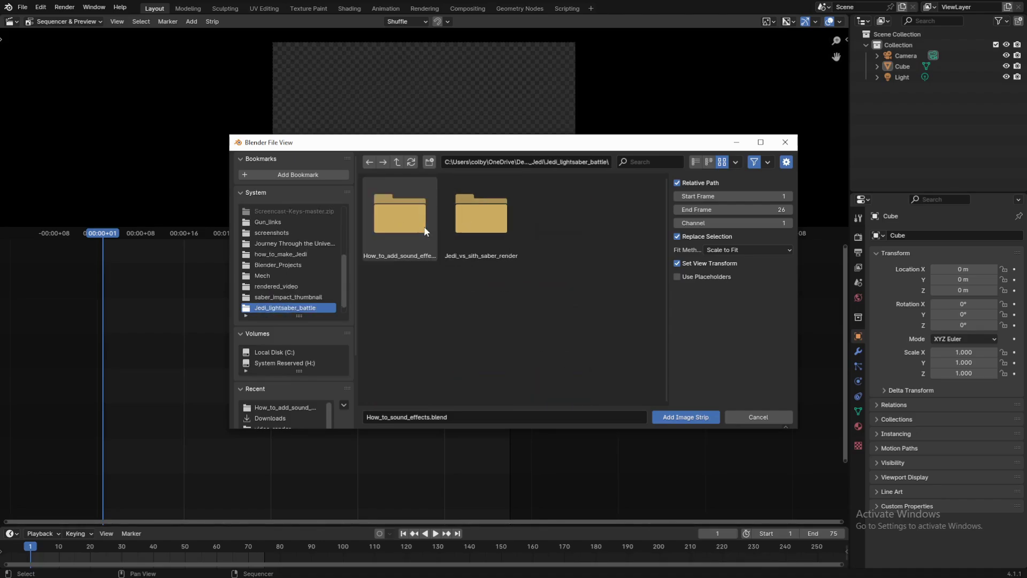
double_click(473, 226)
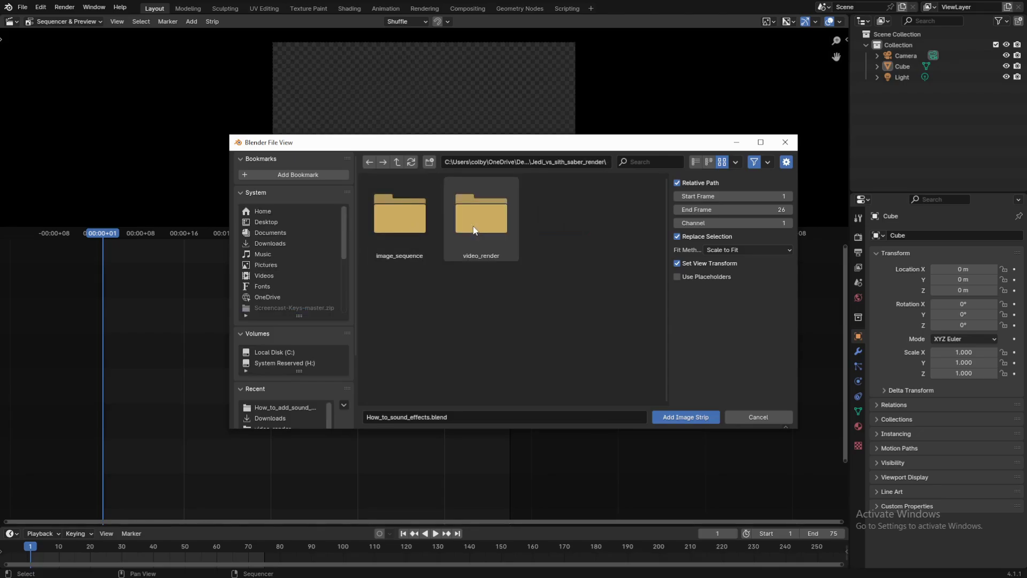
double_click(405, 223)
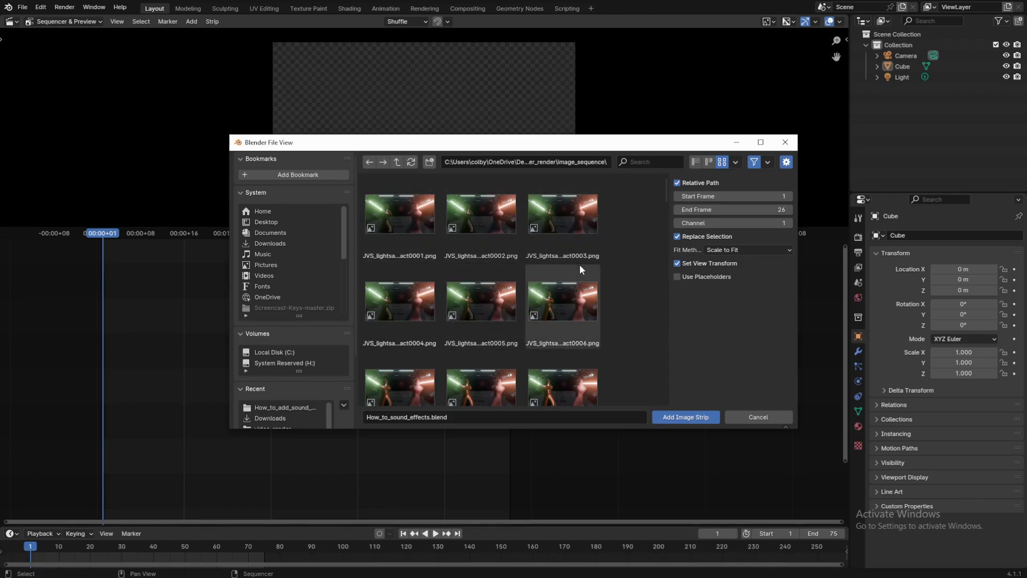
key(a)
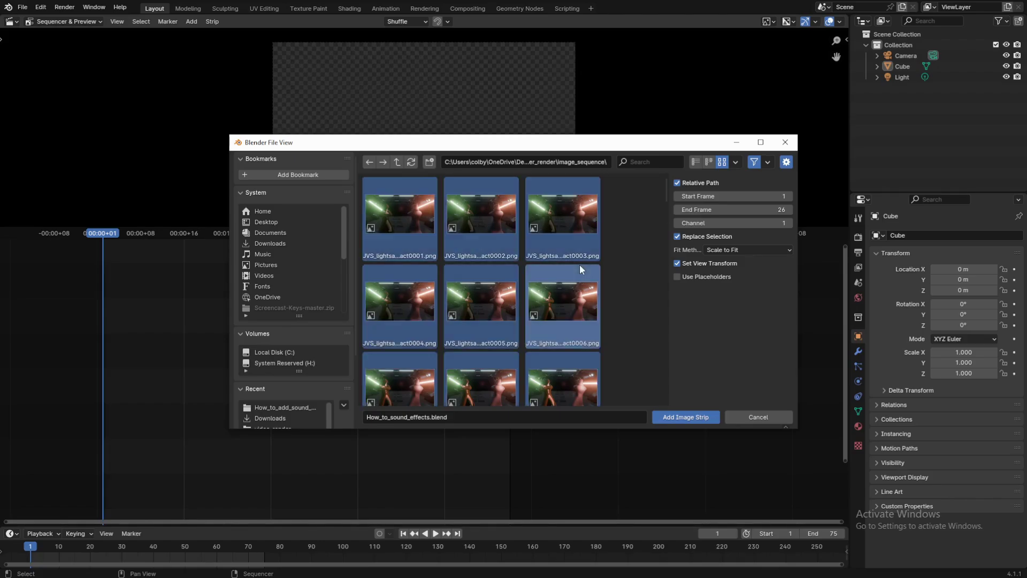
click(682, 419)
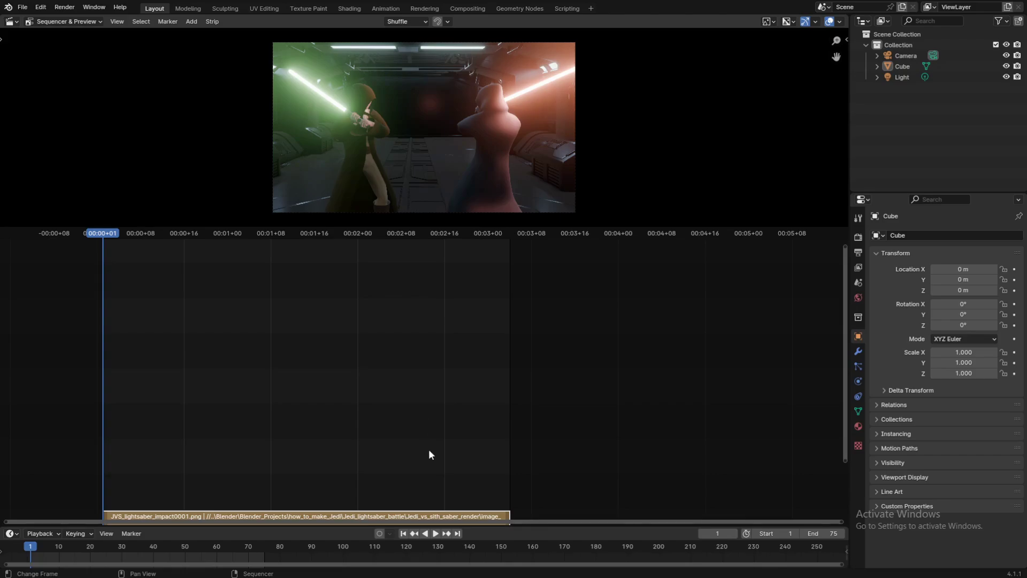
Play back the lightsaber image strip and place the playhead at frame 24, where the sabers clash
key(space)
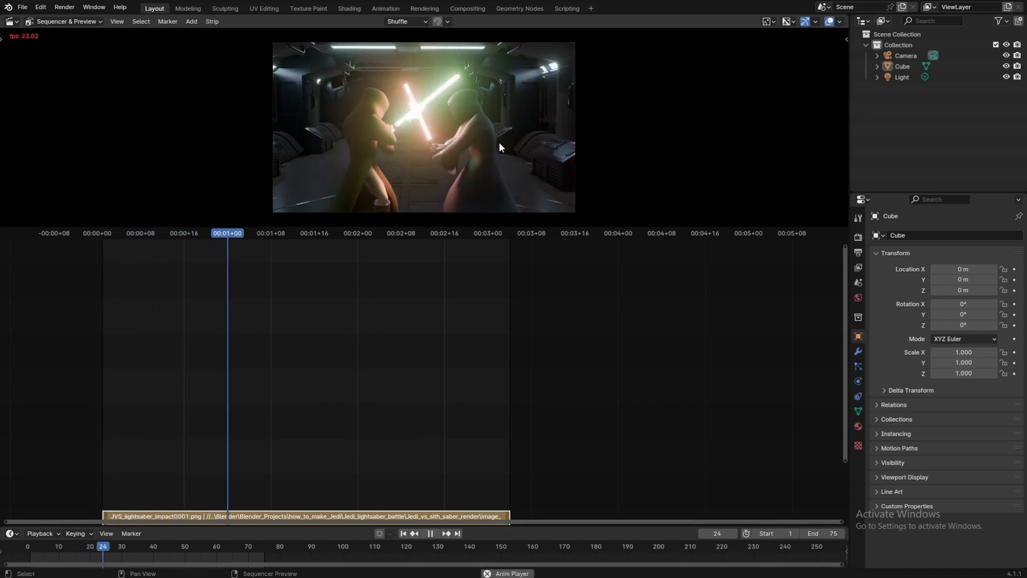
key(space)
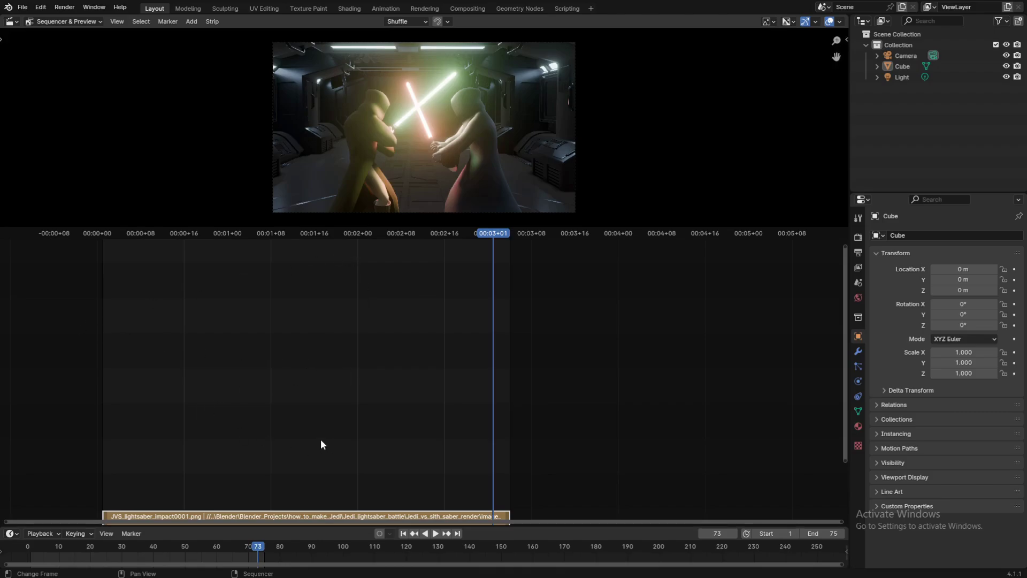
key(Home)
scroll(413, 372, up, 1)
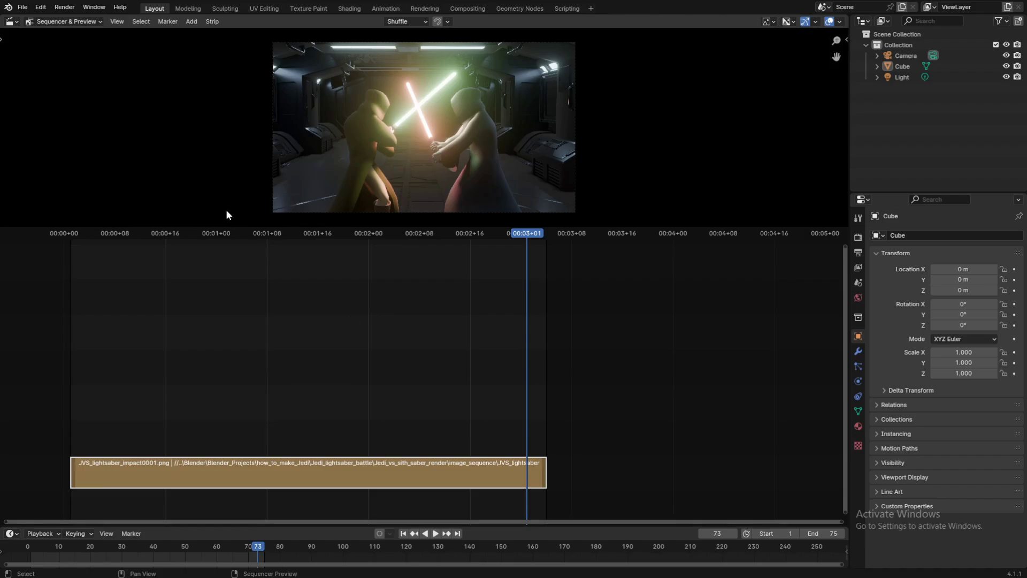
click(74, 237)
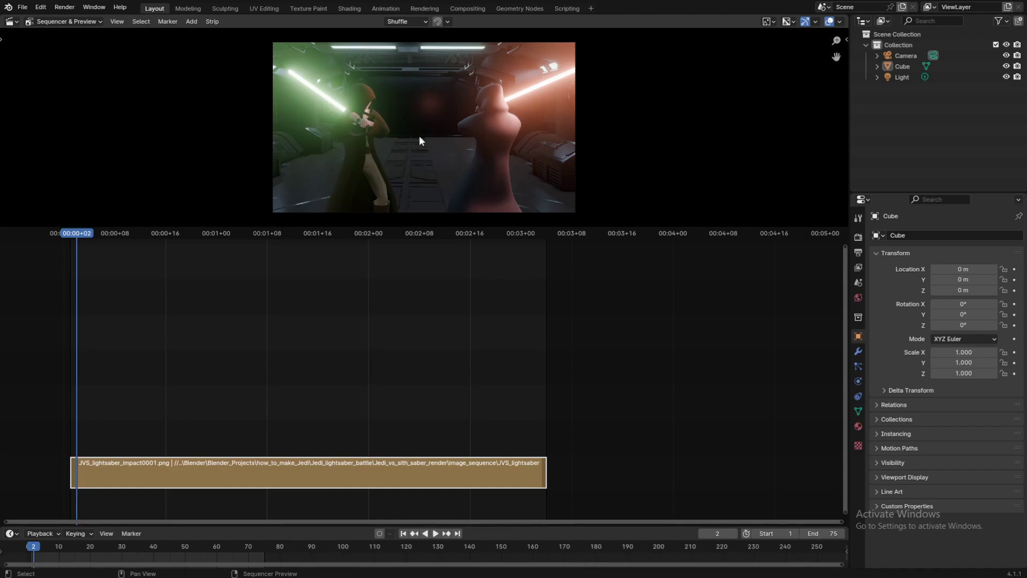
drag(170, 234, 216, 235)
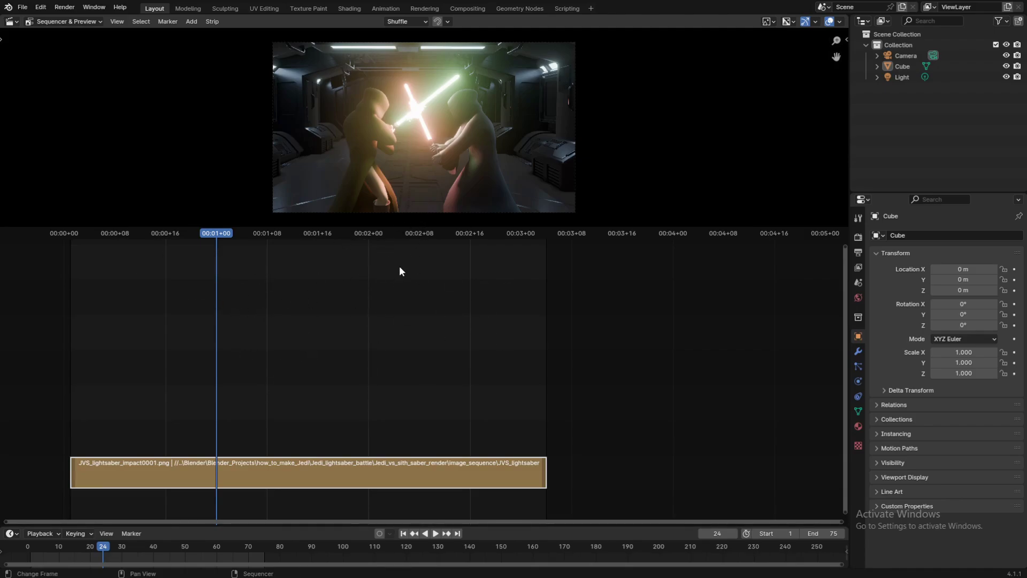
key(alt+Tab)
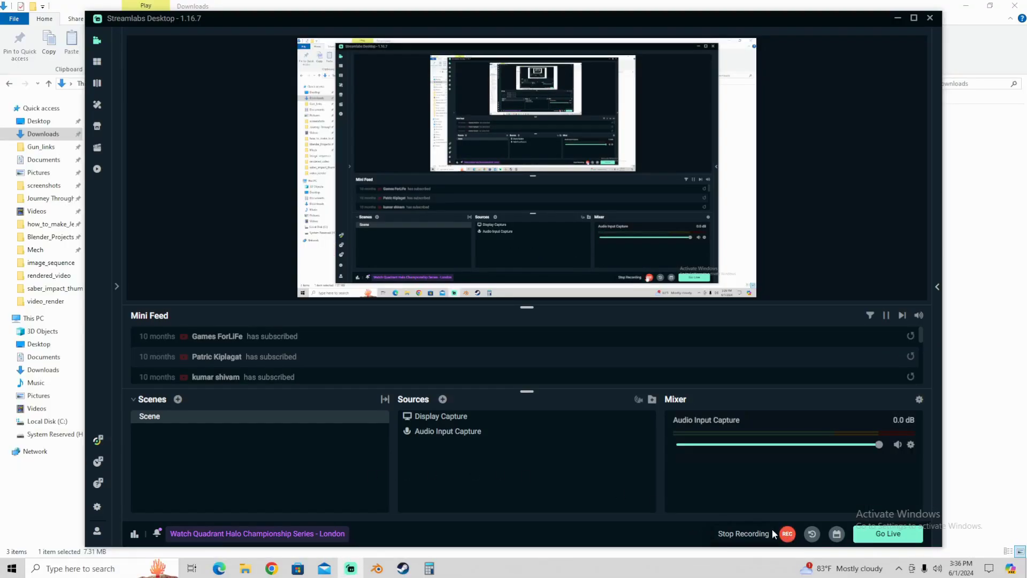
click(787, 533)
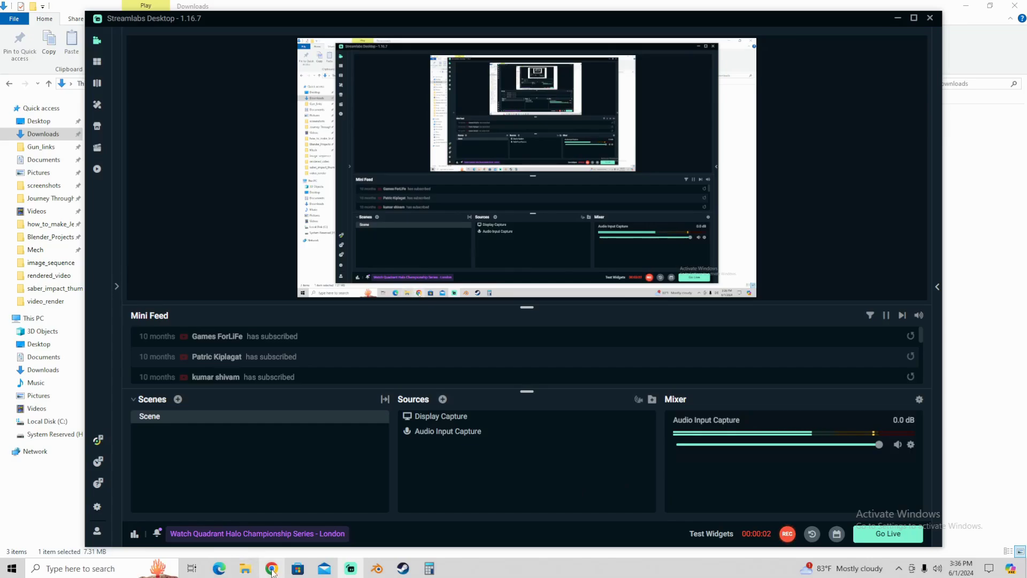
Switch to the Chrome browser and view the Freesound home page as a source for sound effects
mouse_move(271, 568)
click(267, 517)
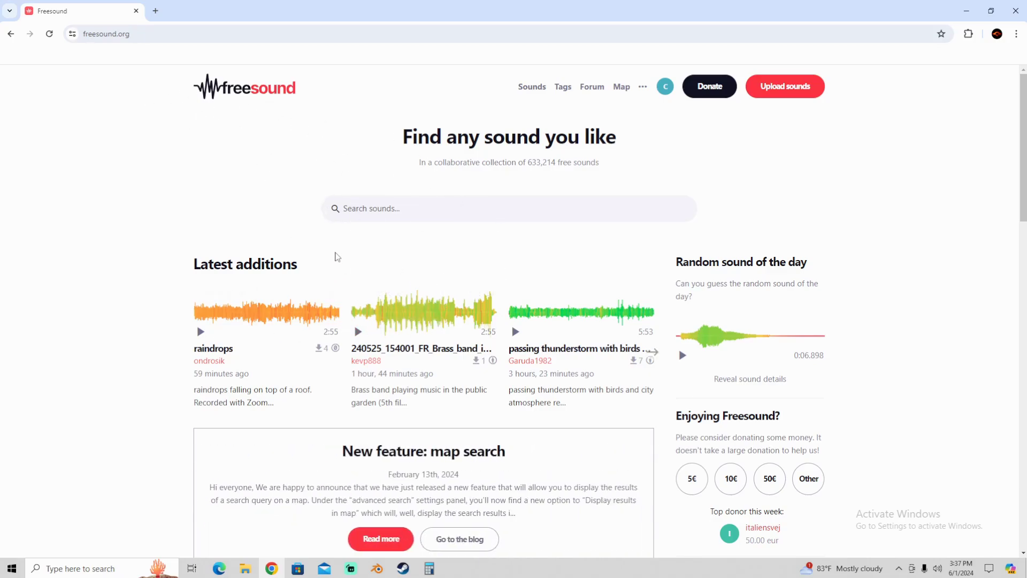
mouse_move(357, 570)
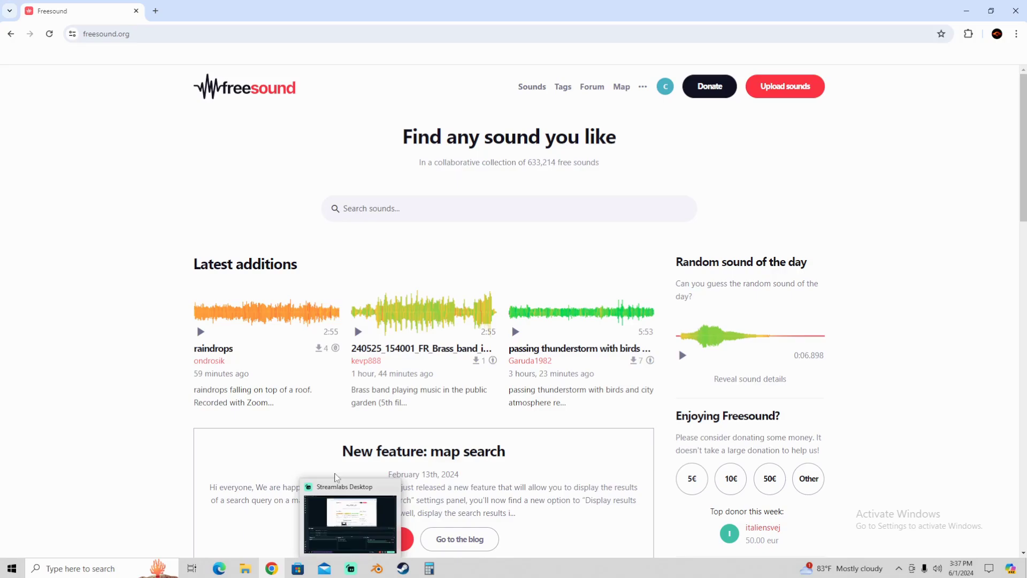
click(355, 569)
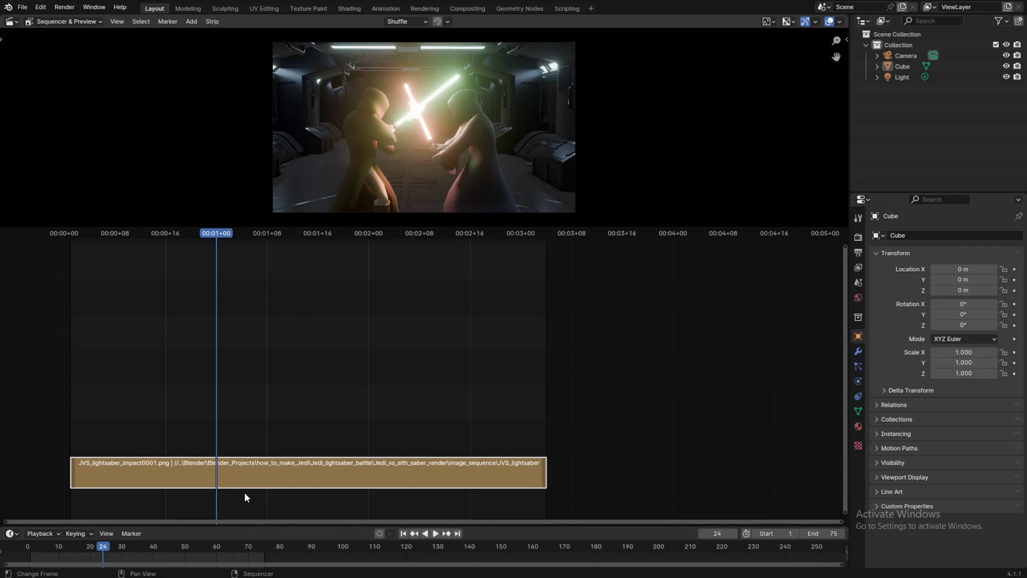
Switch to the Freesound site in Chrome and search its sound library for "lightsaber"
key(alt+Tab)
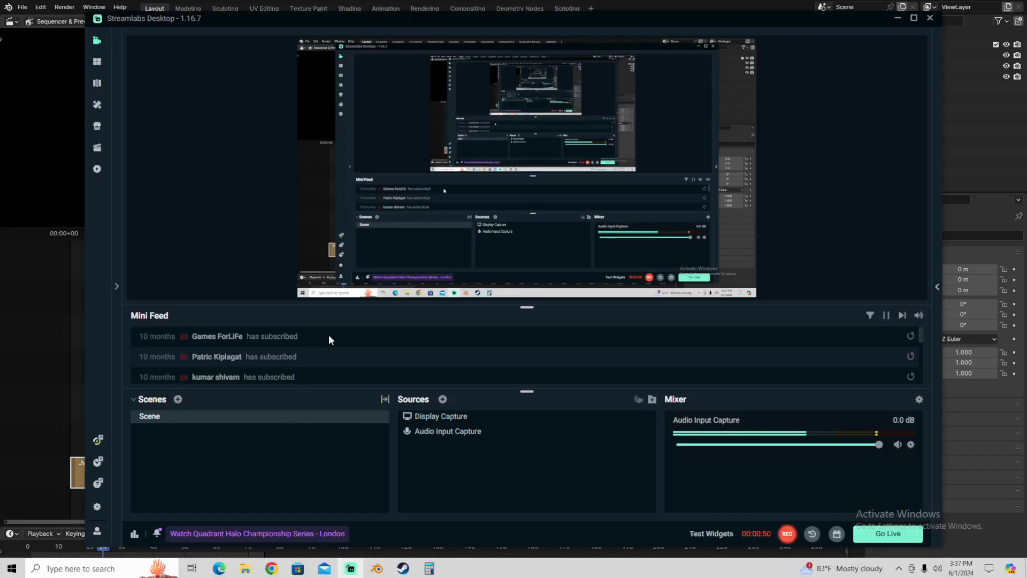
click(378, 568)
key(alt+Tab)
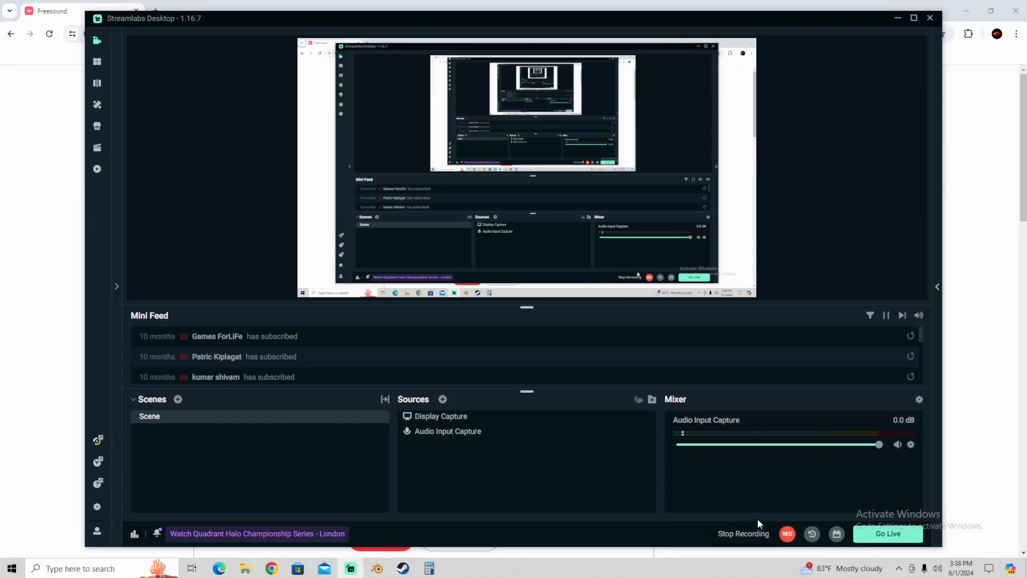
click(30, 284)
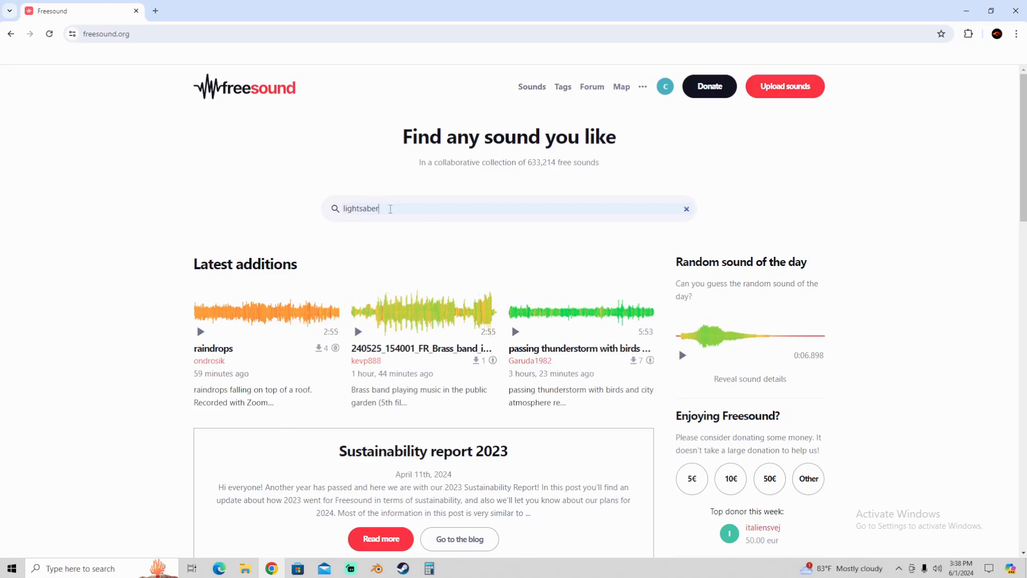
key(Return)
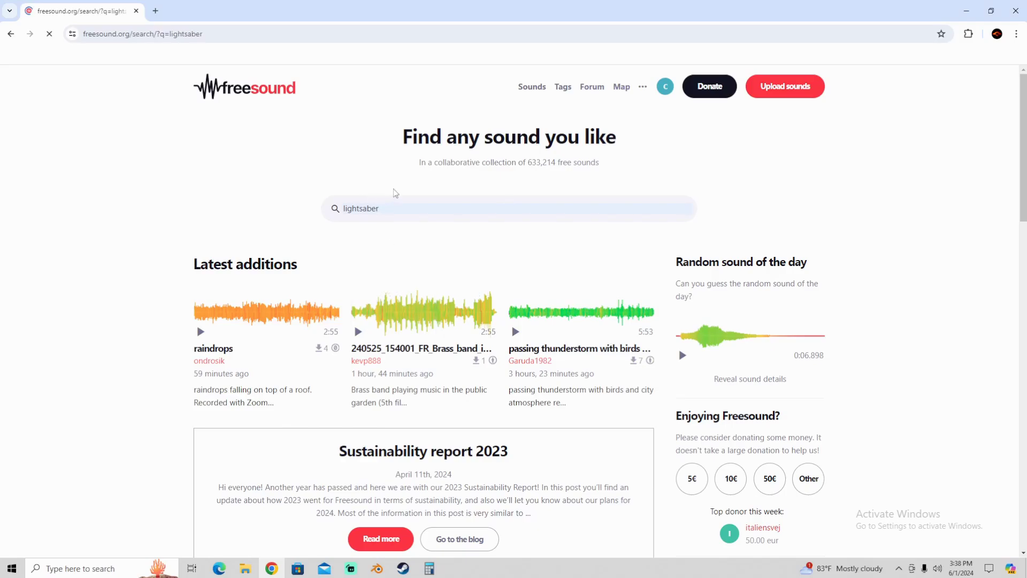
Browse the lightsaber search results on Freesound and compare the available swing, hum and hit sounds
scroll(387, 242, down, 20)
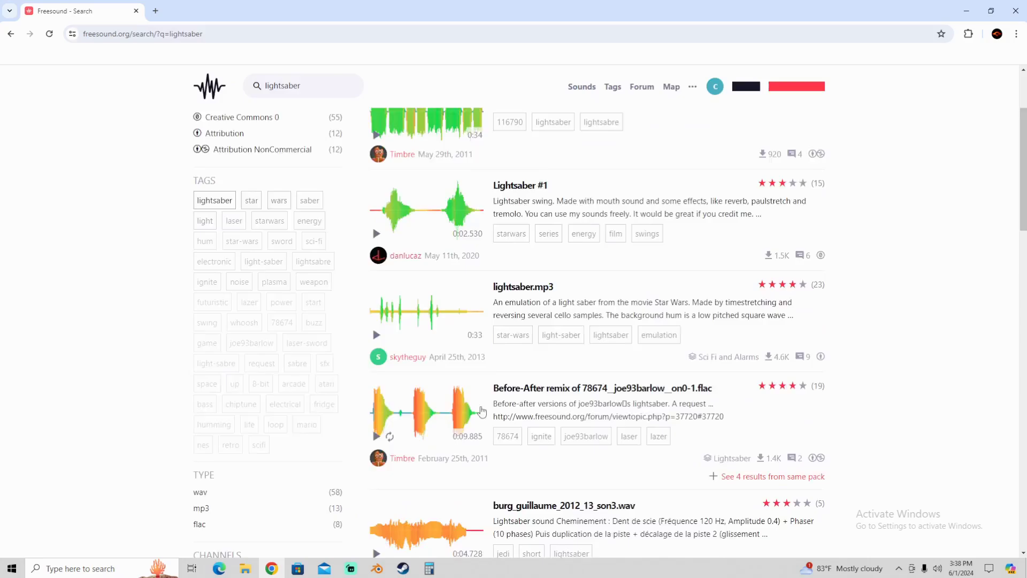
scroll(429, 354, down, 5)
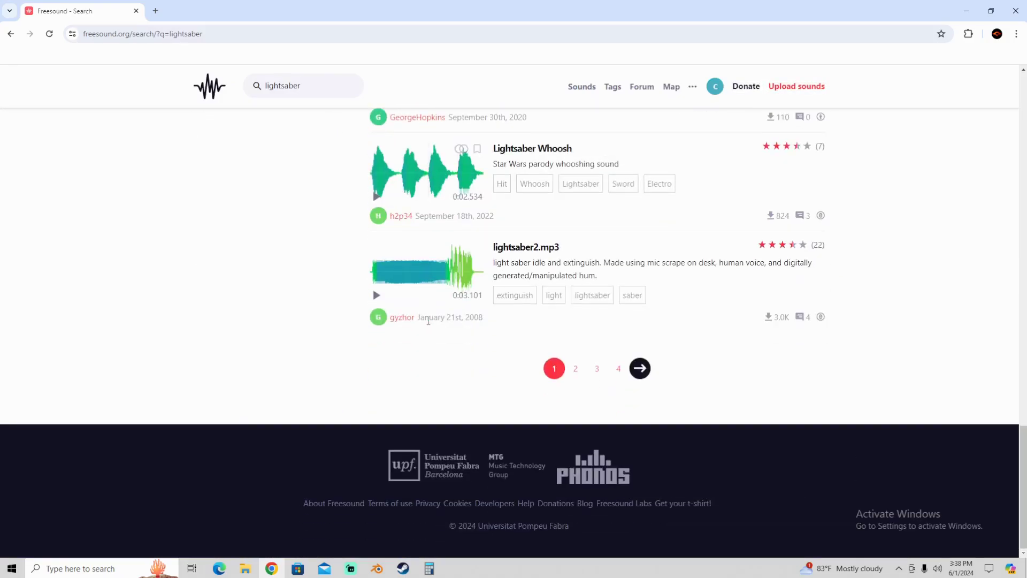
scroll(407, 268, up, 10)
scroll(408, 267, up, 5)
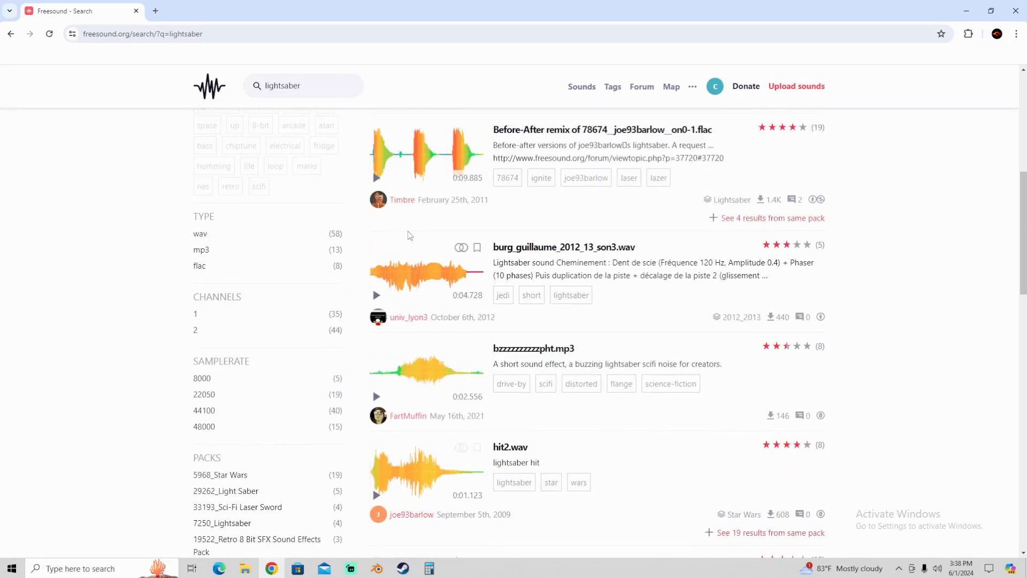
scroll(394, 291, down, 6)
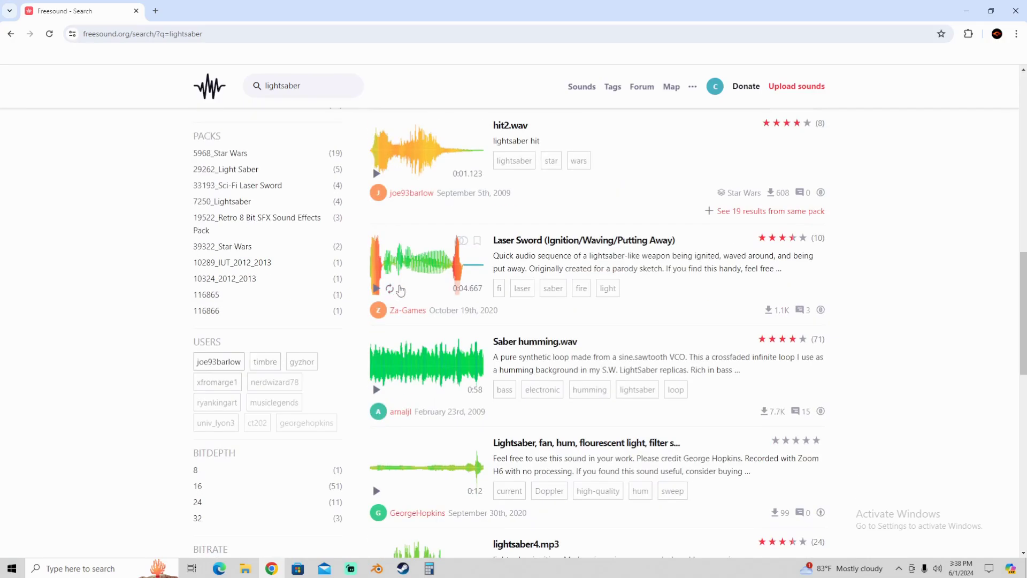
scroll(423, 289, up, 5)
scroll(432, 287, down, 5)
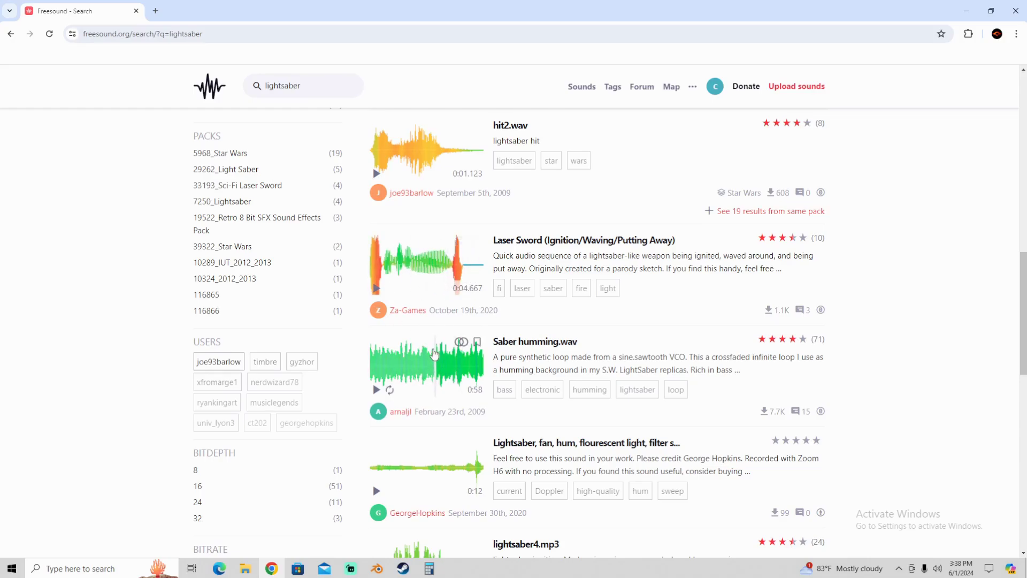
scroll(417, 326, down, 5)
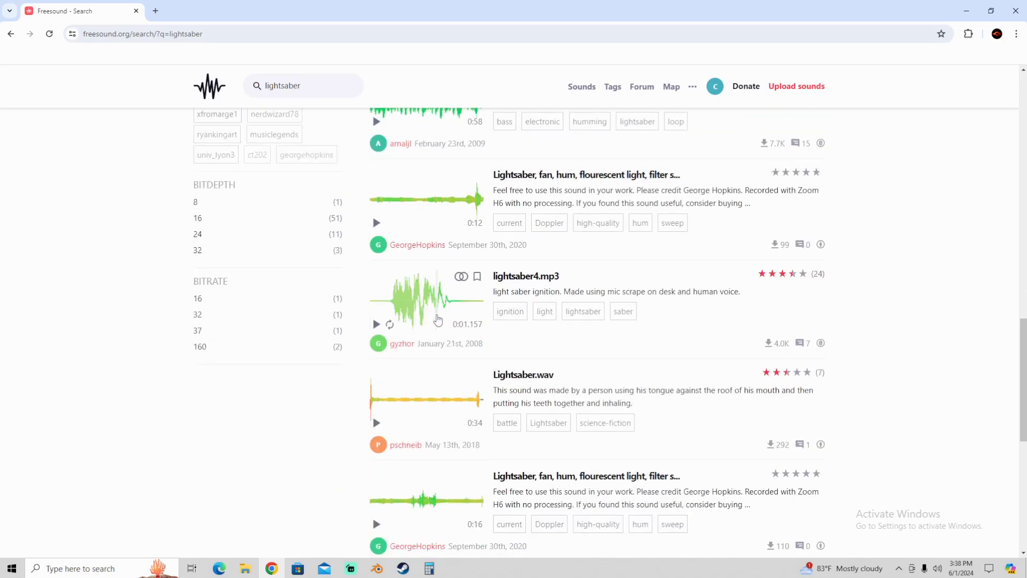
scroll(422, 337, down, 6)
scroll(429, 350, up, 6)
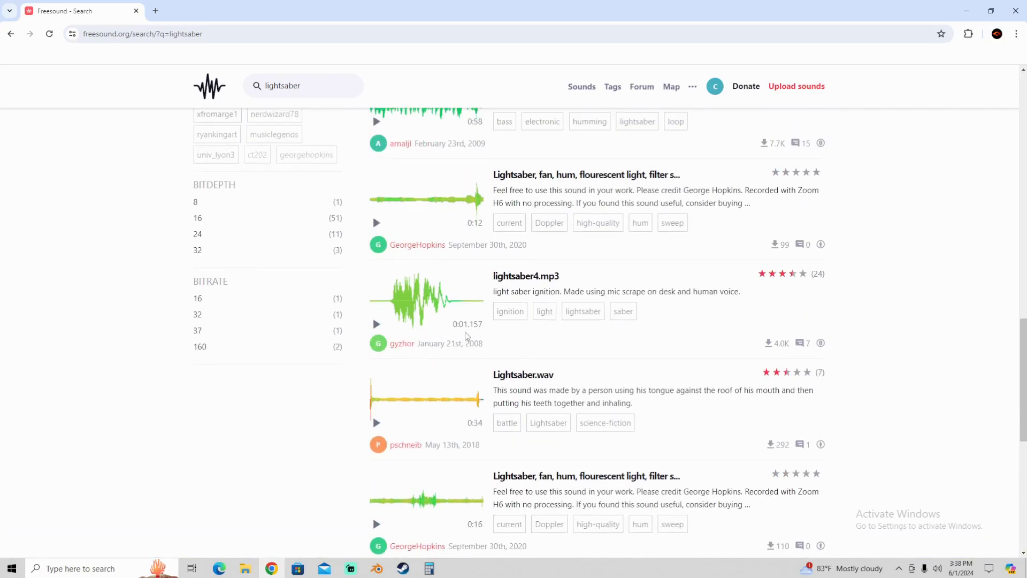
scroll(431, 246, up, 10)
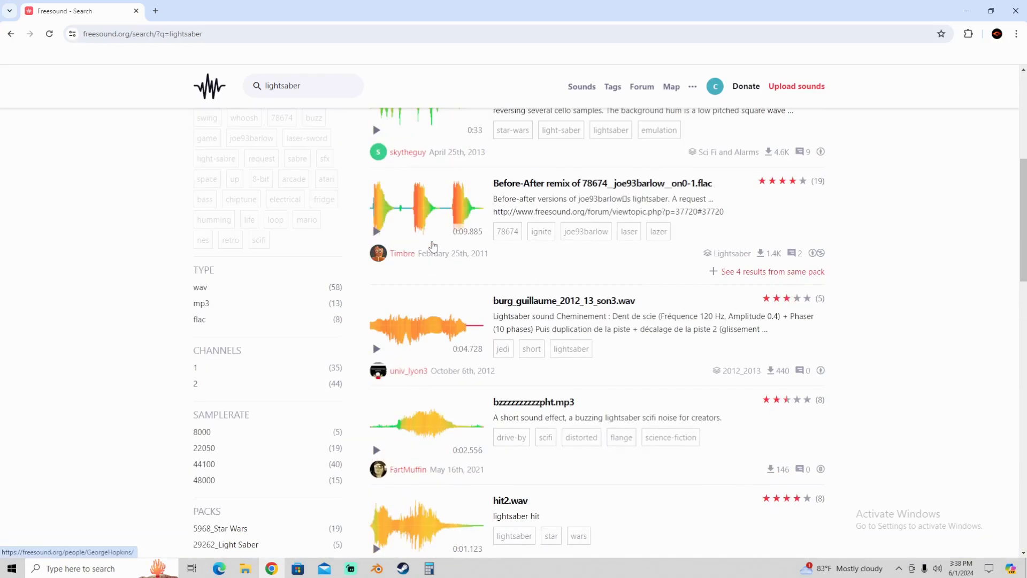
scroll(448, 252, up, 5)
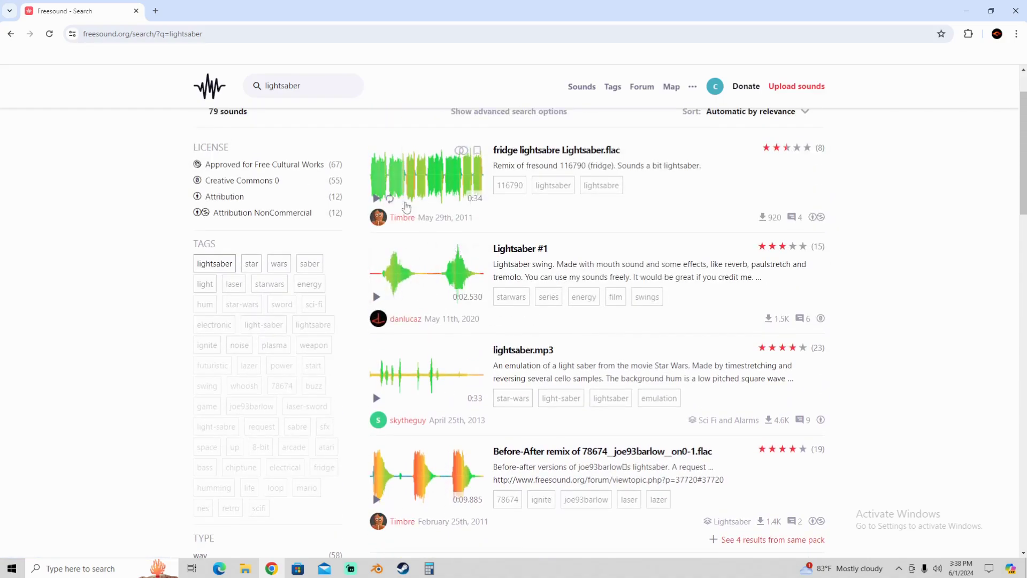
scroll(529, 245, up, 2)
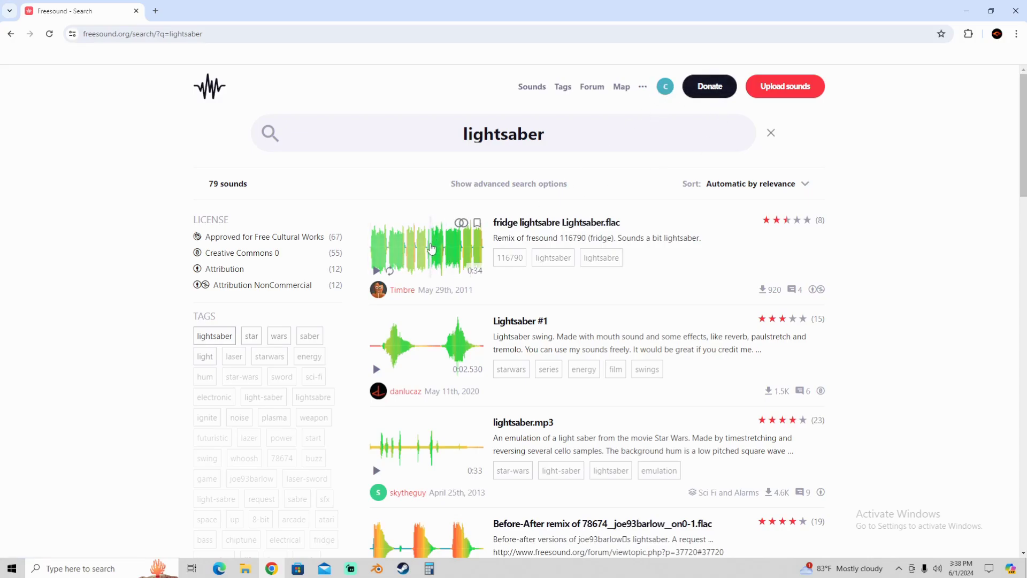
scroll(432, 338, down, 5)
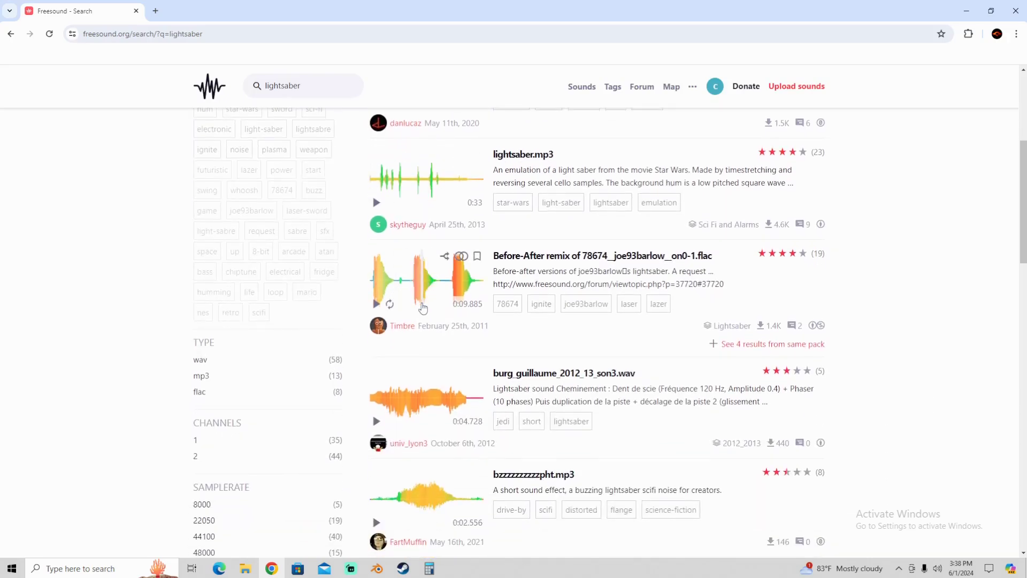
Preview the "Before-After remix" FLAC lightsaber sound and open its detail page with the download option
click(425, 290)
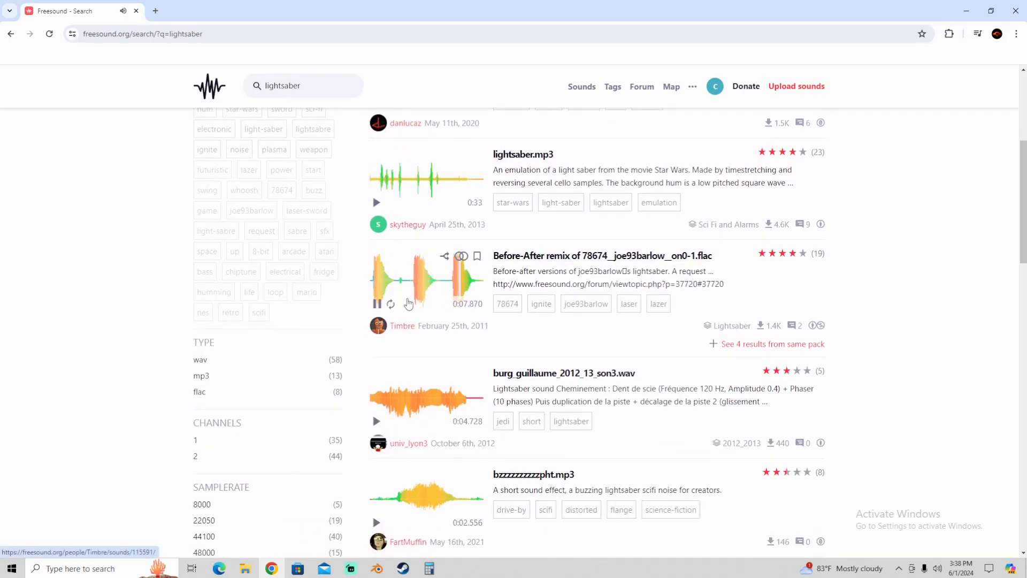
click(530, 261)
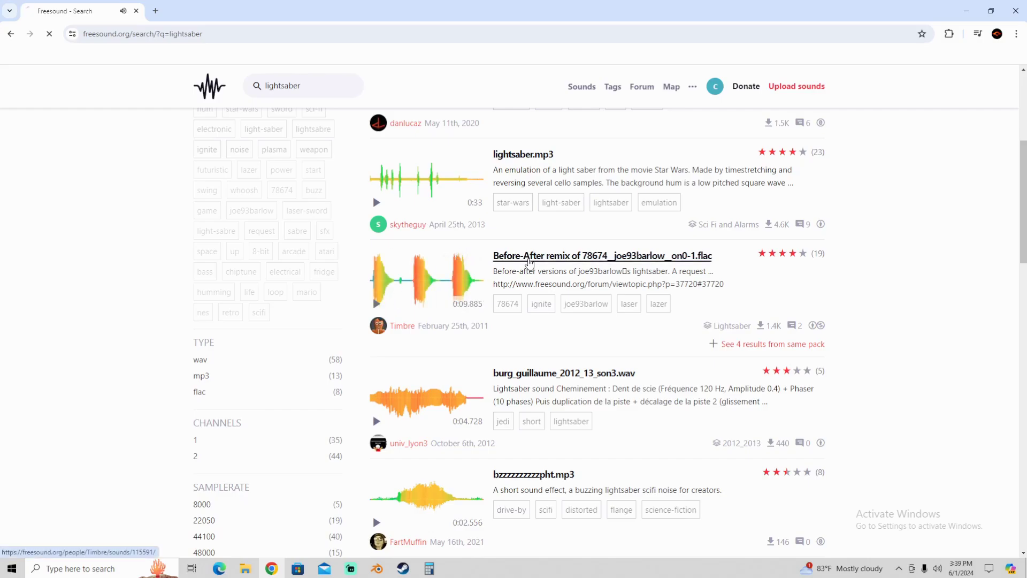
click(350, 568)
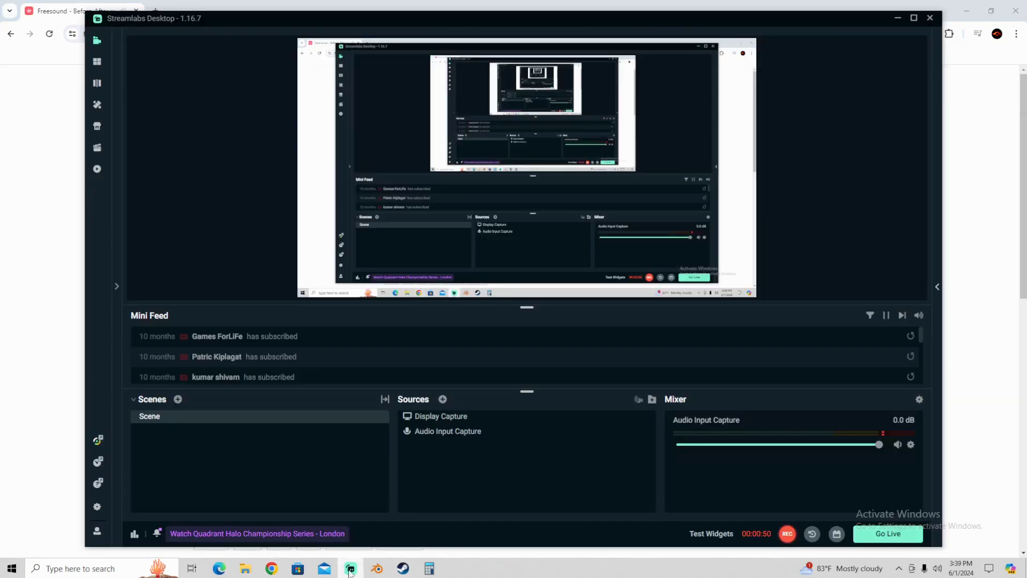
click(269, 567)
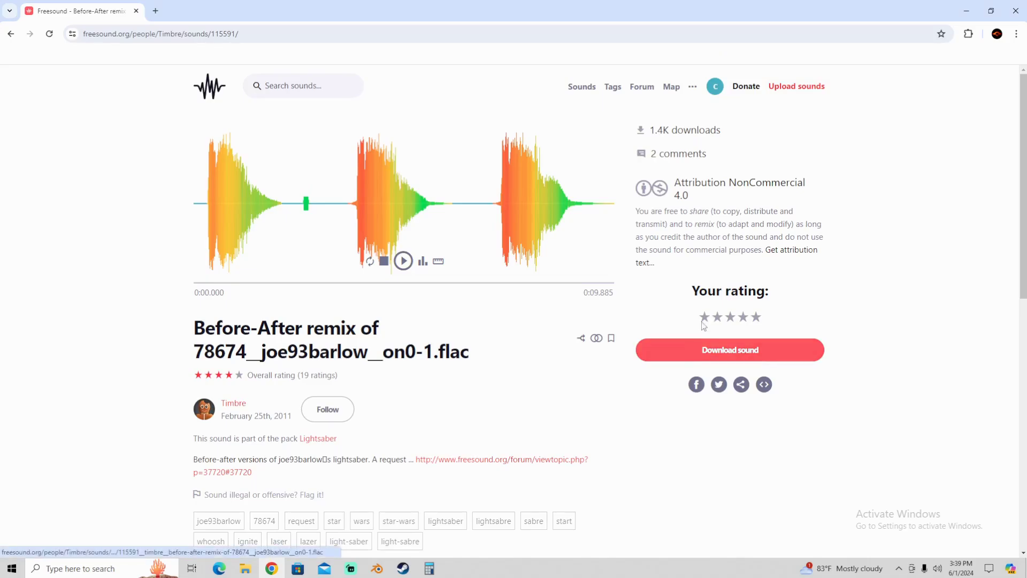
mouse_move(350, 574)
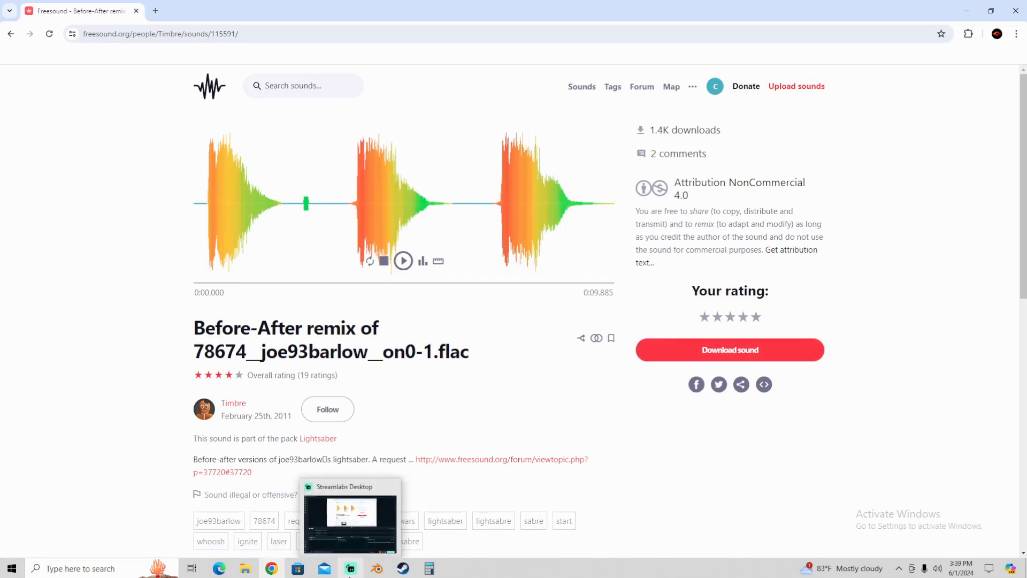
click(349, 572)
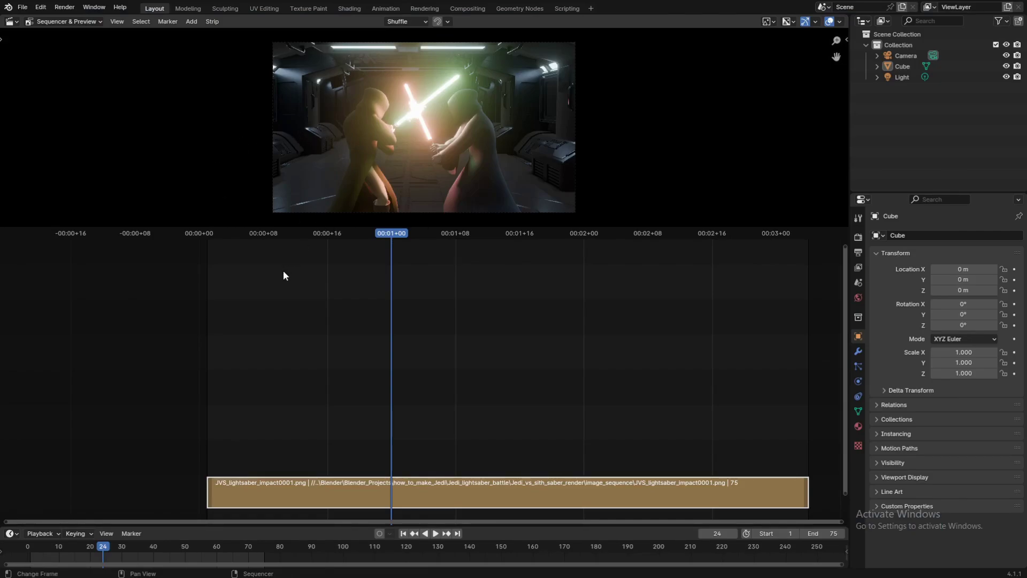
In Blender, add spaceship-ambient.wav from Downloads as a sound strip at frame 4, and slide it to start with the image strip
drag(207, 232, 231, 238)
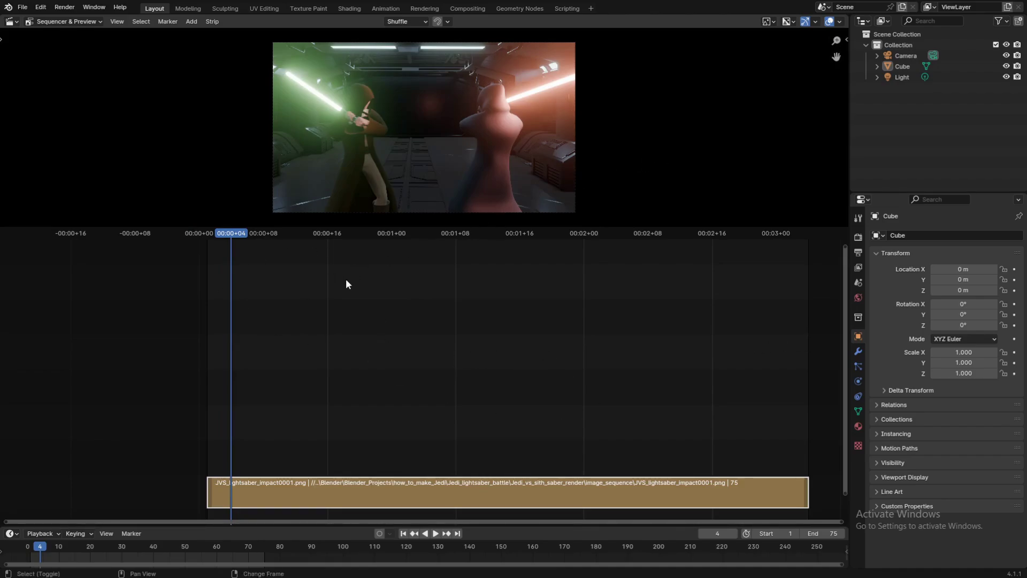
key(shift+a)
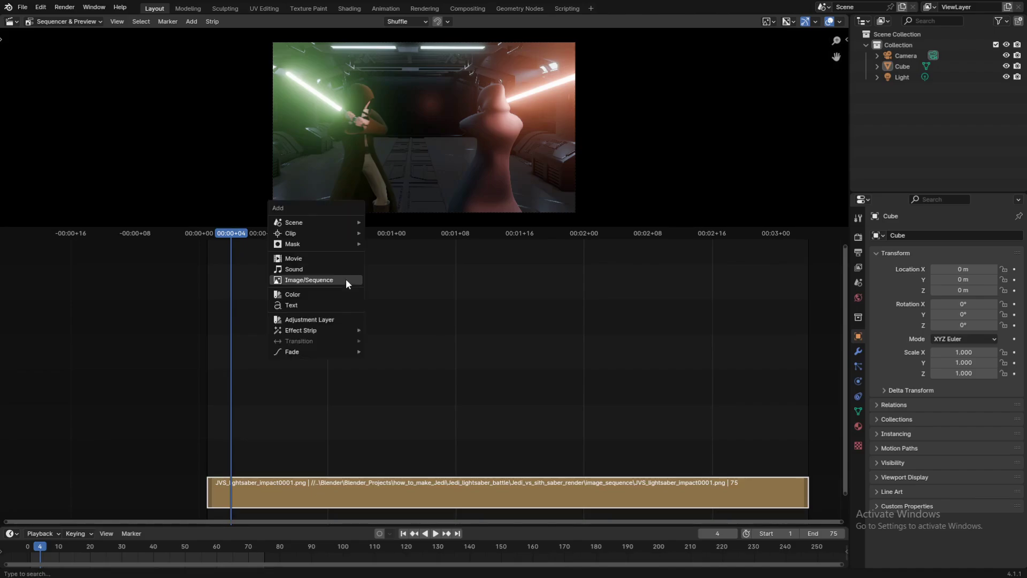
click(297, 269)
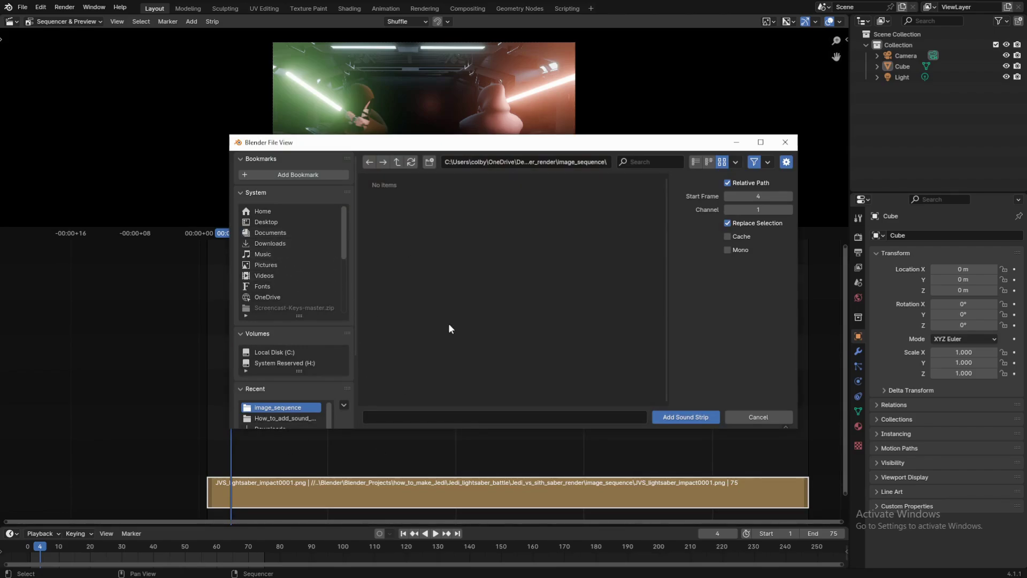
click(296, 245)
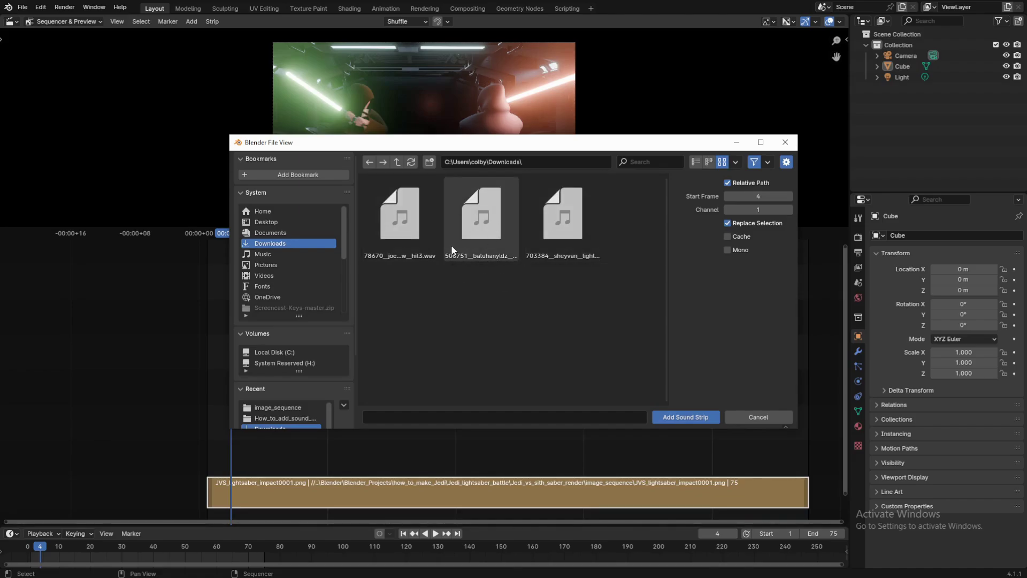
double_click(487, 220)
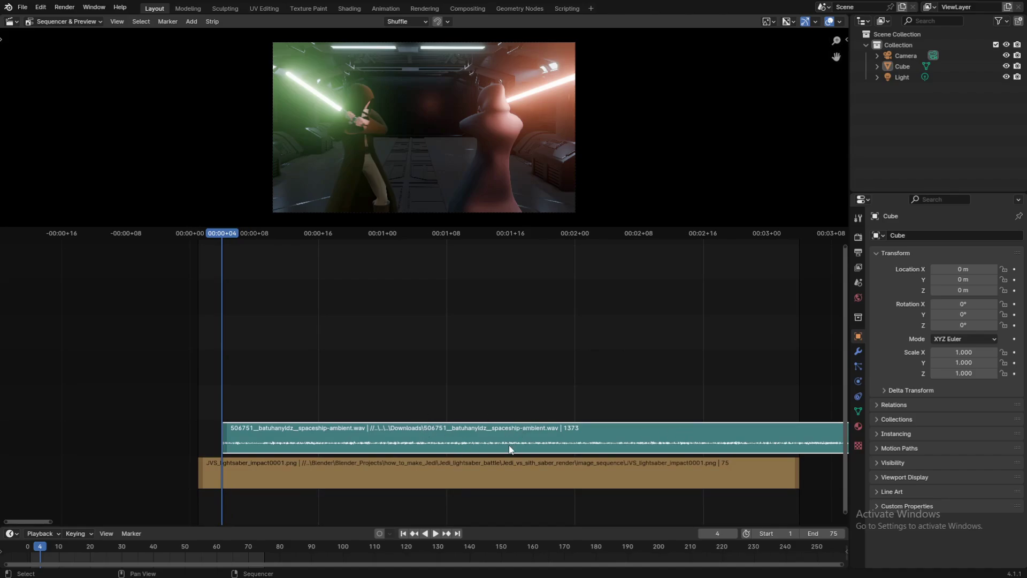
scroll(554, 429, down, 1)
drag(568, 425, 473, 438)
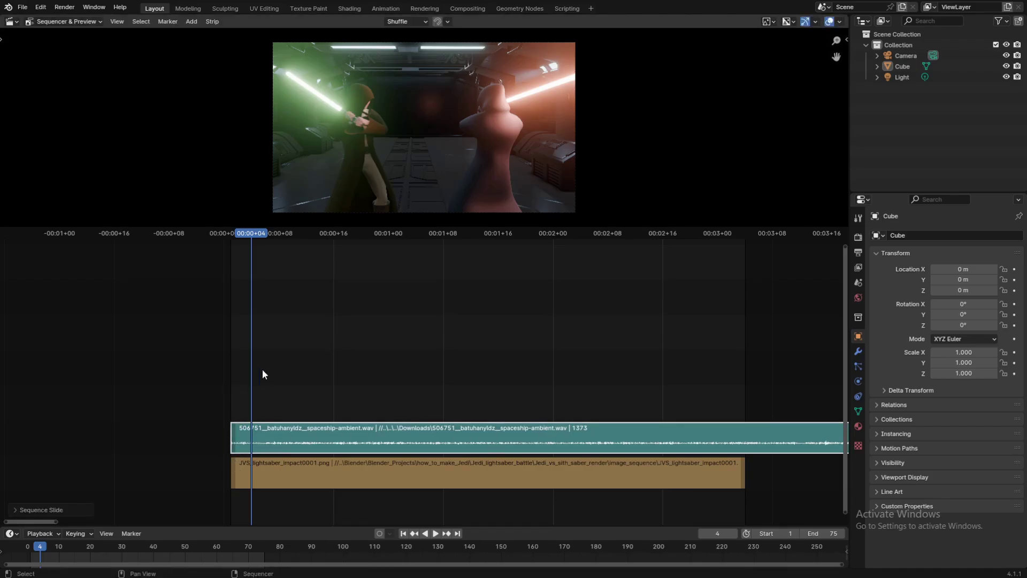
Trim the end of the spaceship-ambient sound strip back to roughly where the image strip ends
scroll(656, 426, down, 5)
scroll(628, 448, up, 5)
shift+middle_drag(628, 449, 526, 427)
scroll(483, 441, up, 4)
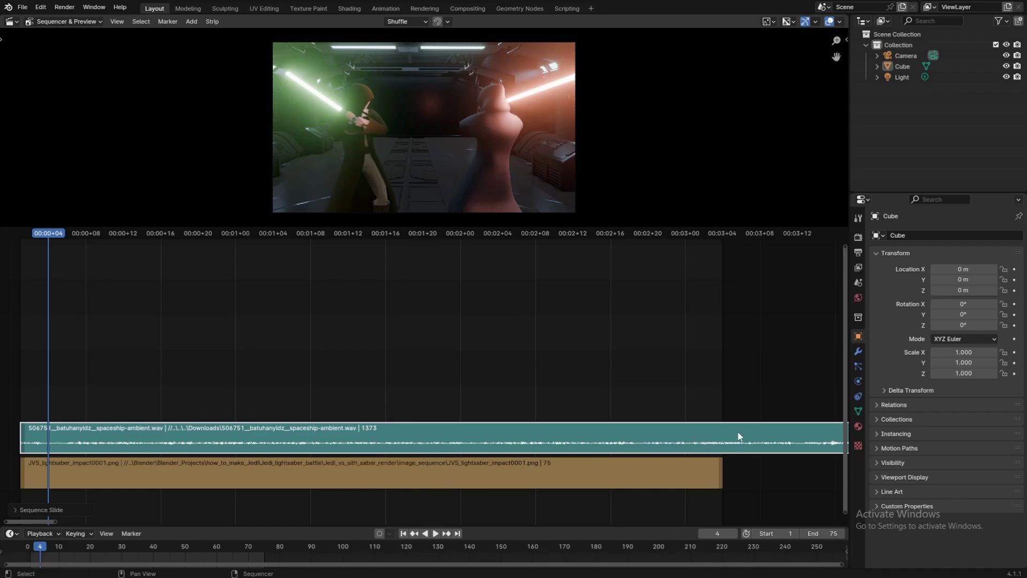
scroll(677, 452, down, 10)
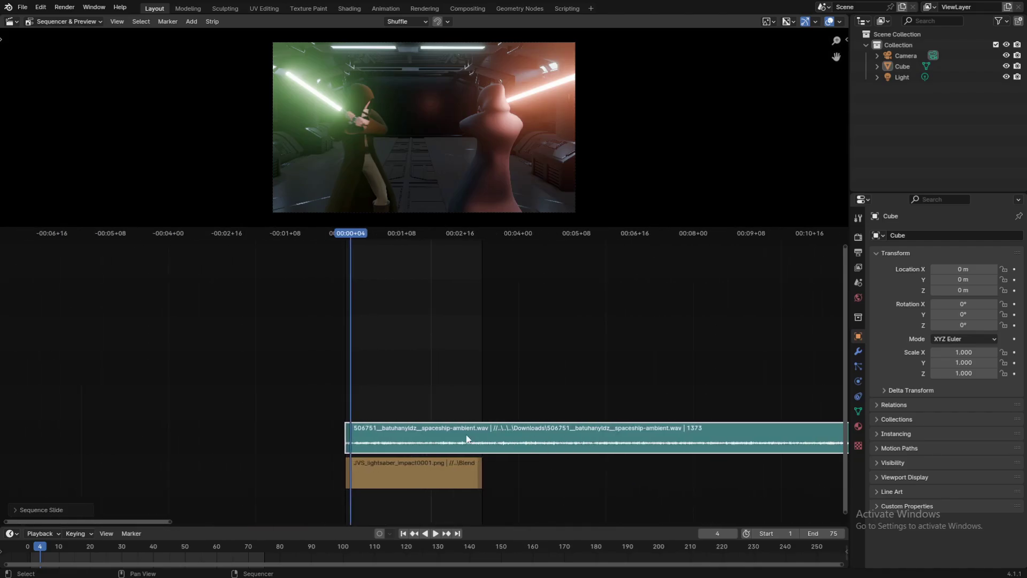
middle_drag(528, 443, 184, 426)
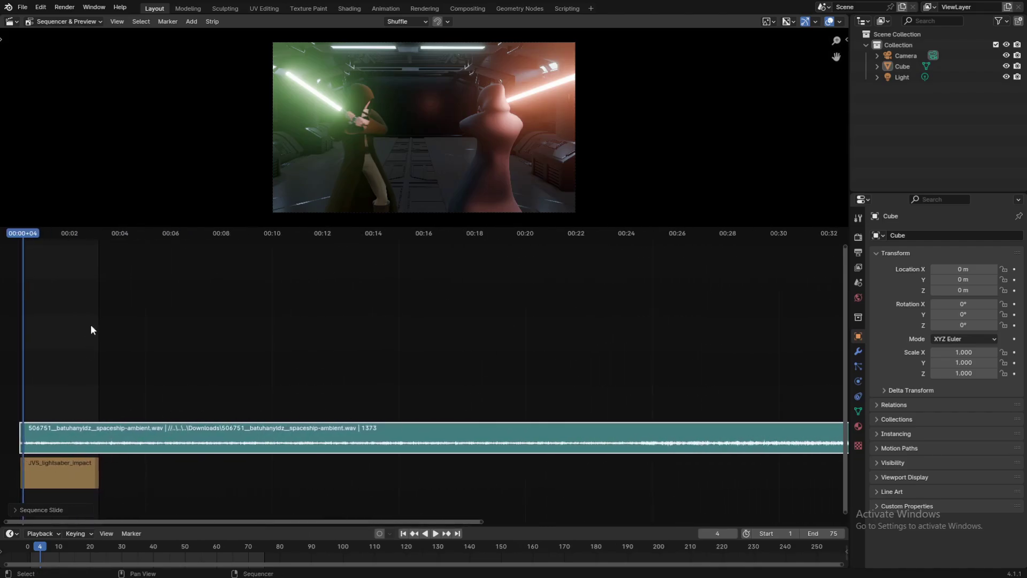
scroll(349, 417, down, 11)
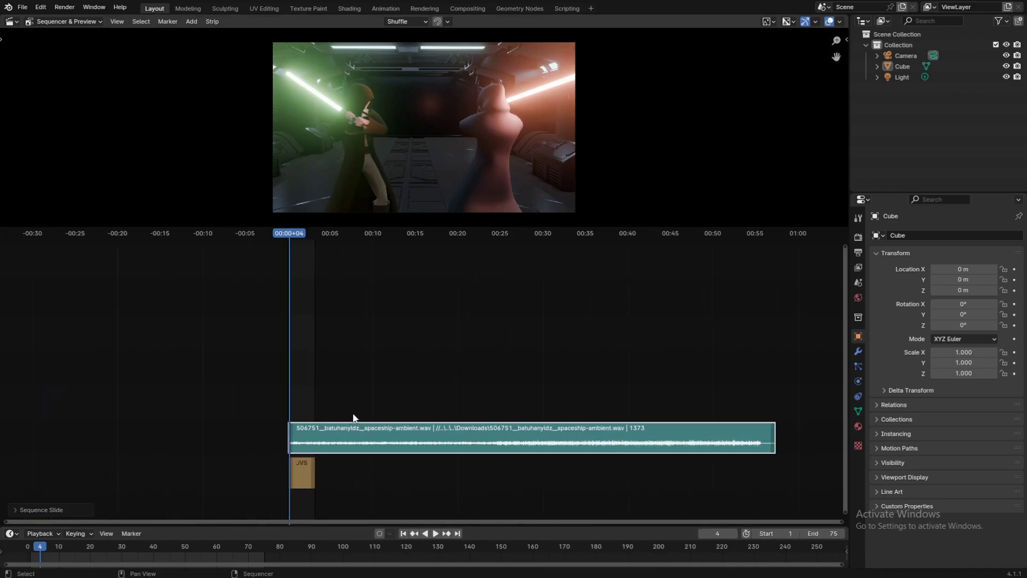
click(774, 436)
scroll(551, 384, up, 3)
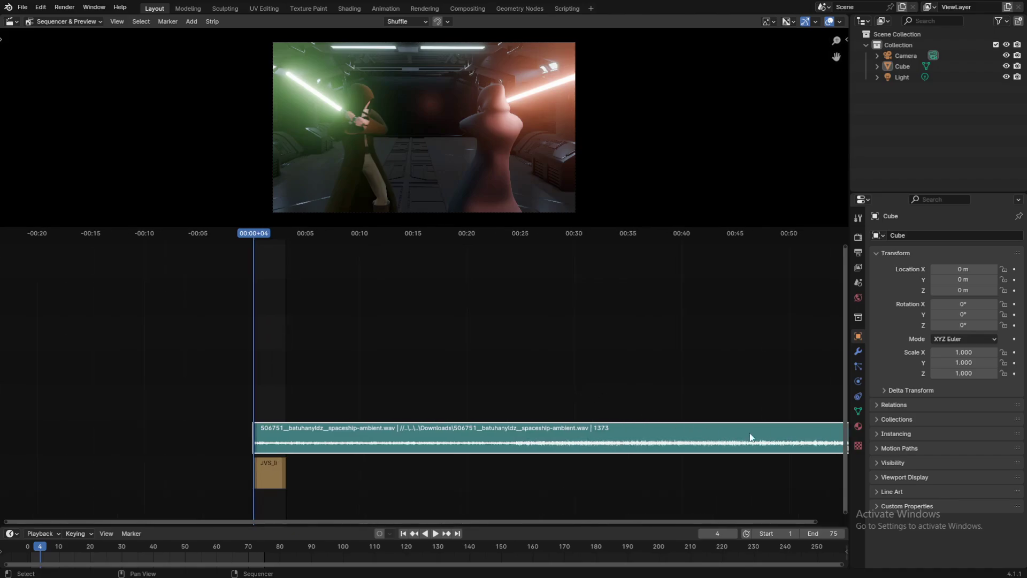
key(g)
click(312, 410)
middle_drag(405, 383, 548, 362)
scroll(556, 375, up, 5)
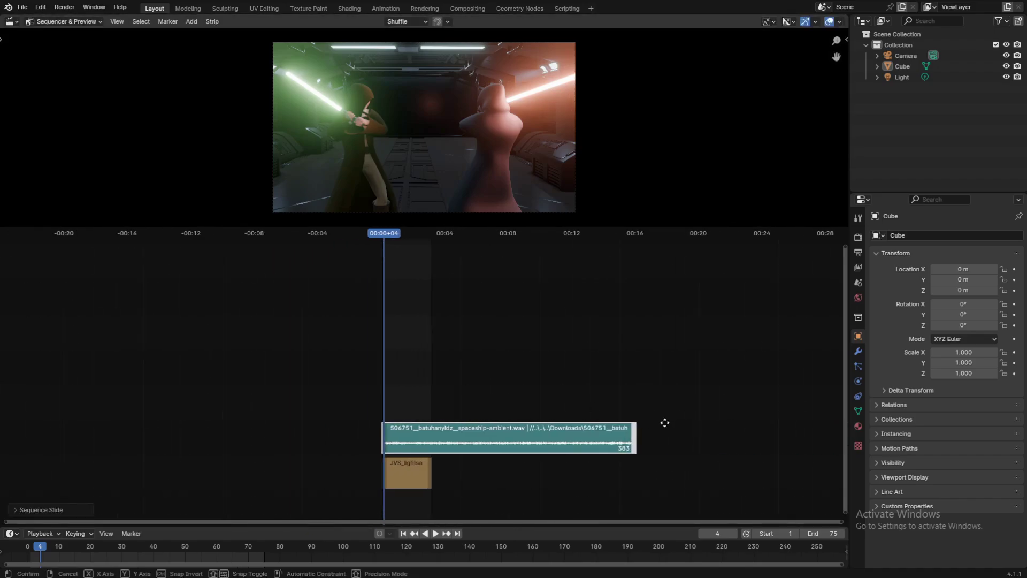
key(g)
click(460, 419)
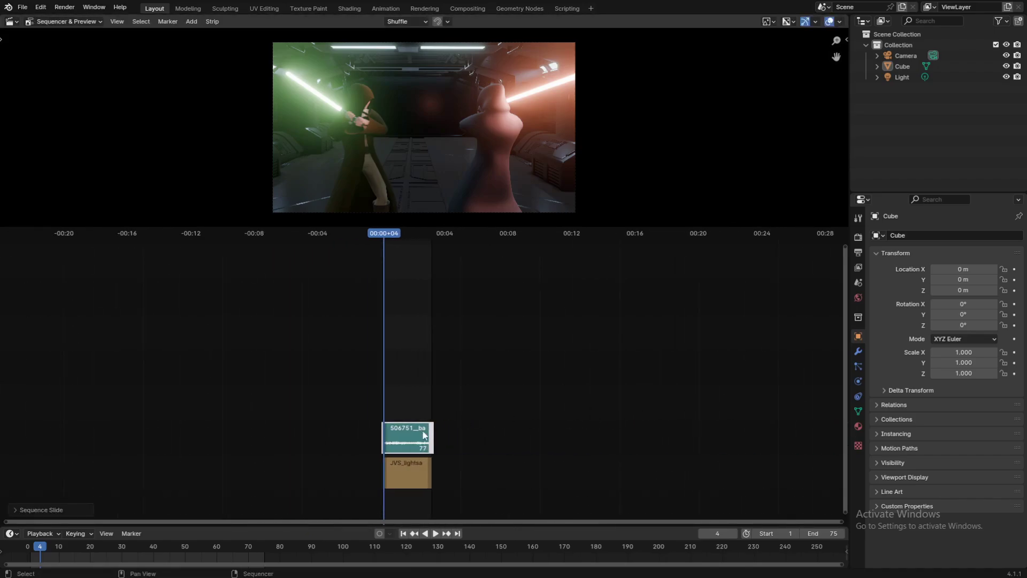
Move the end of the spaceship-ambient strip to frame 75 so it ends with the image strip
scroll(432, 434, up, 3)
scroll(432, 435, down, 6)
key(g)
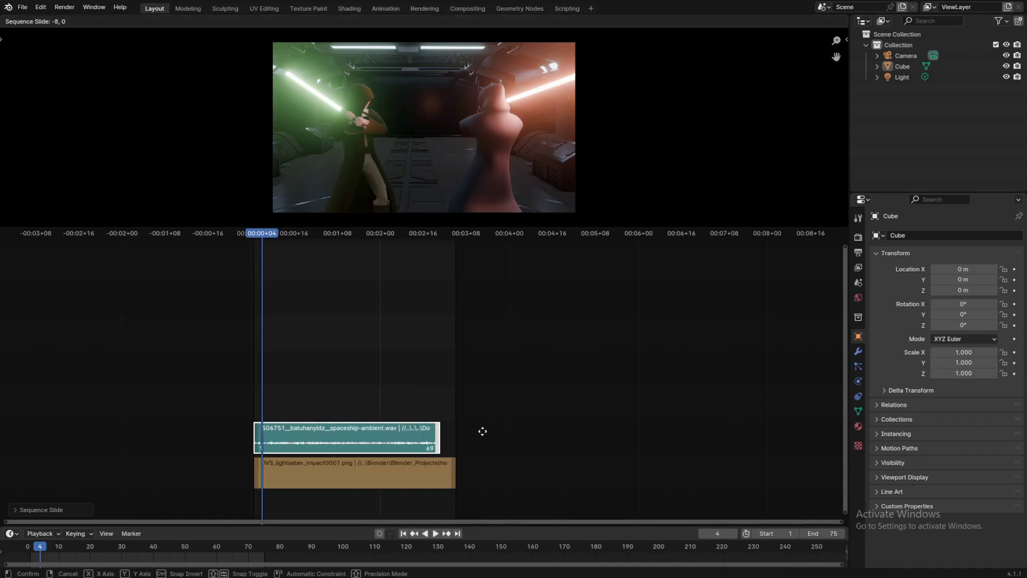
click(500, 424)
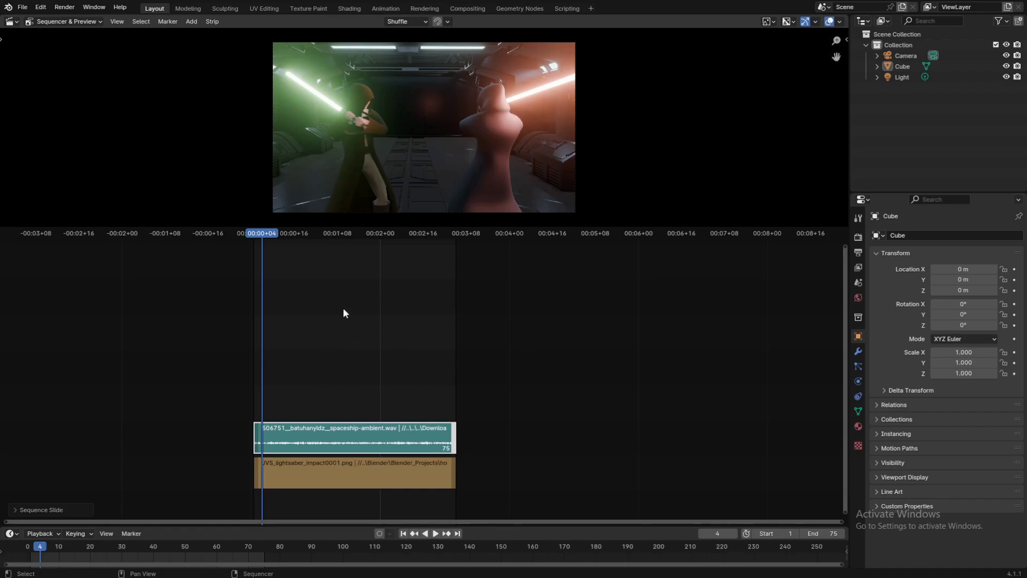
Extend the spaceship-ambient strip's end to frame 215, and trim it back to frame 75 with the image strip
drag(277, 242, 415, 252)
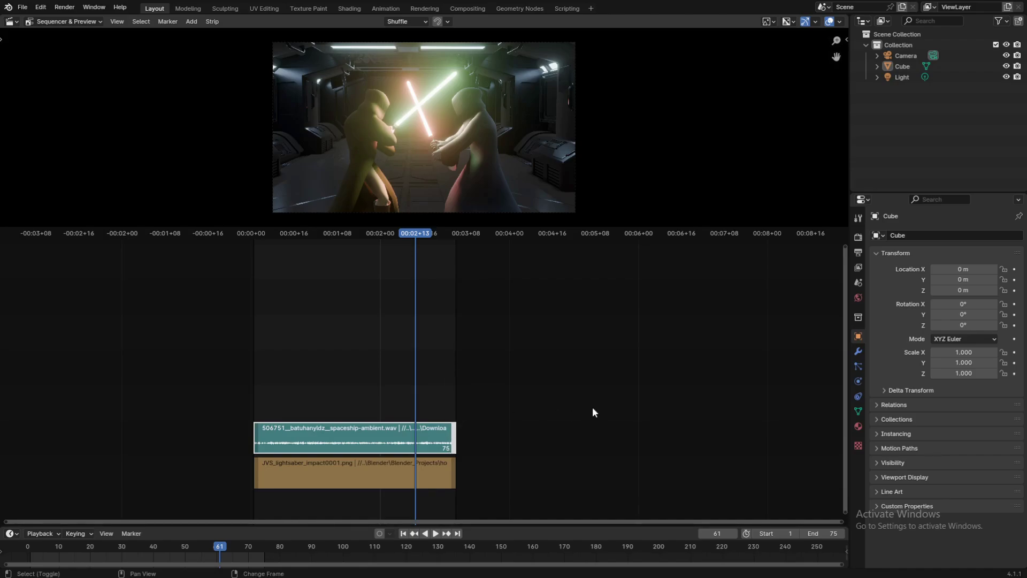
middle_drag(589, 408, 407, 429)
drag(274, 452, 667, 423)
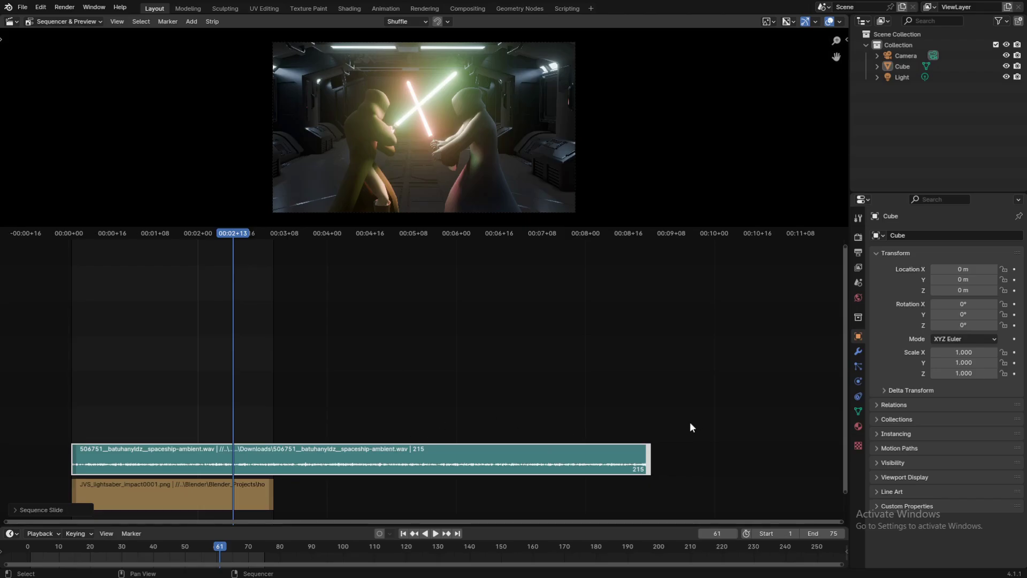
drag(643, 459, 269, 435)
key(Home)
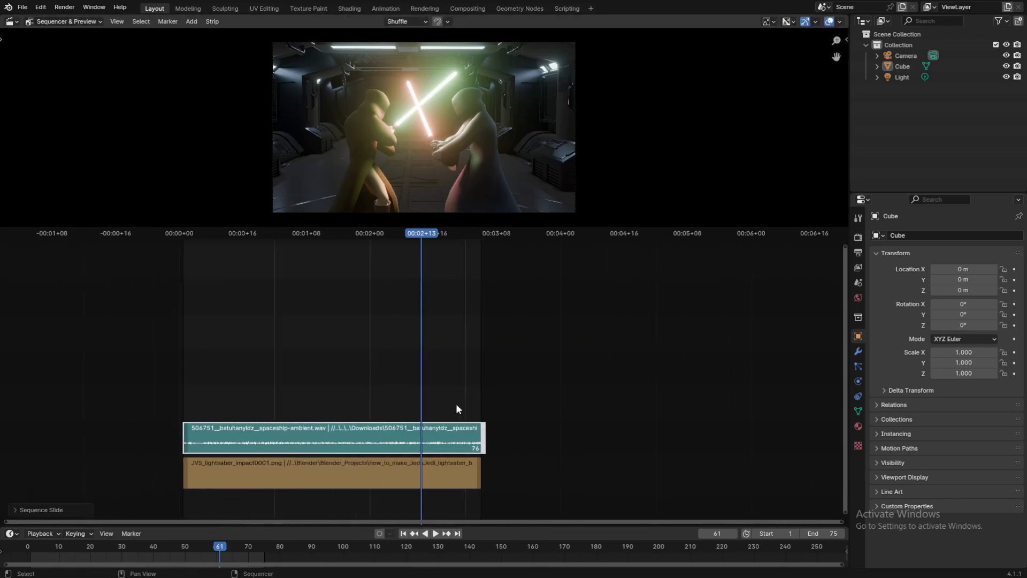
scroll(437, 426, up, 2)
drag(523, 436, 514, 428)
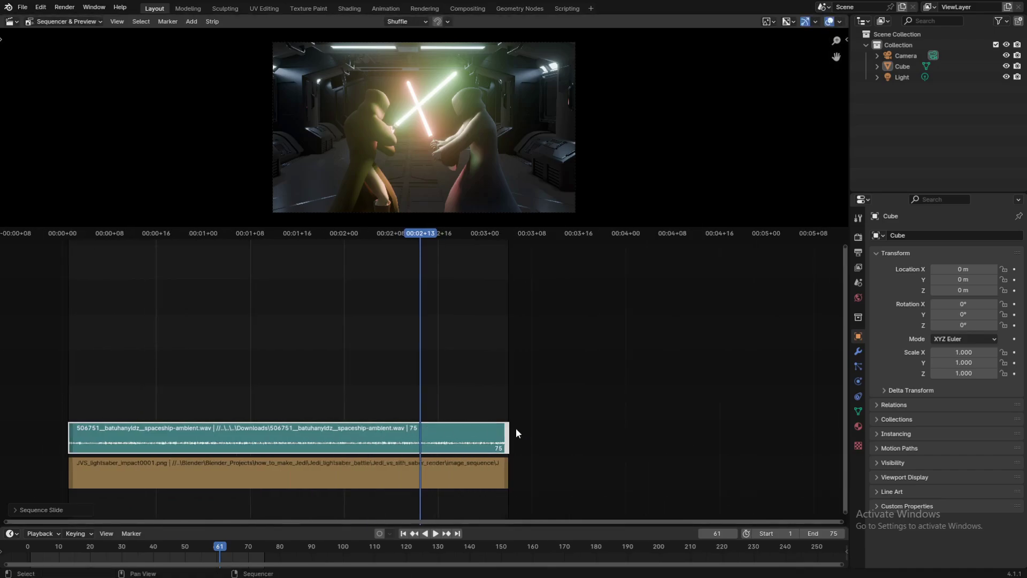
middle_drag(391, 411, 539, 399)
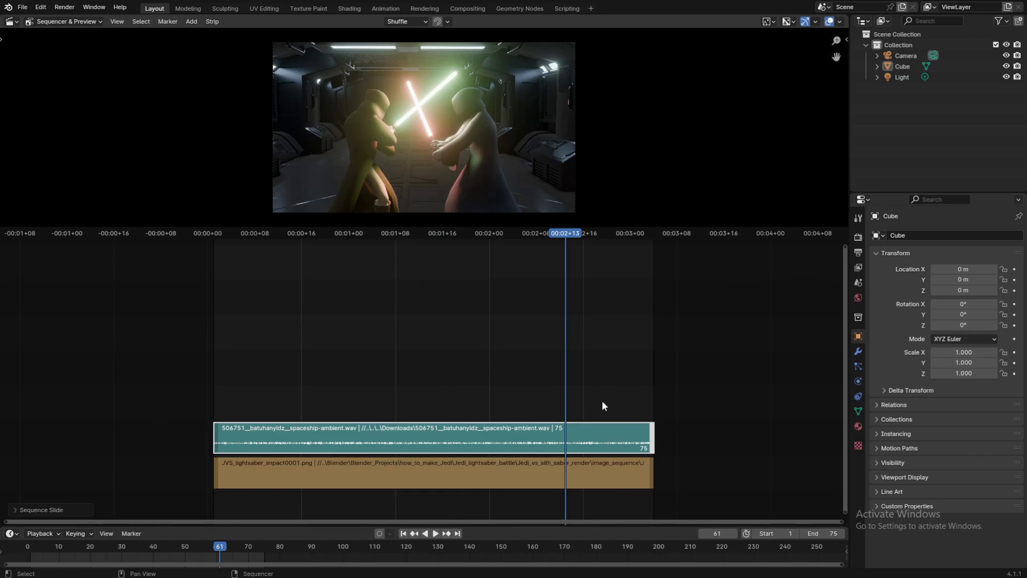
Play the sequence from the beginning to listen to the spaceship ambience
click(208, 234)
key(space)
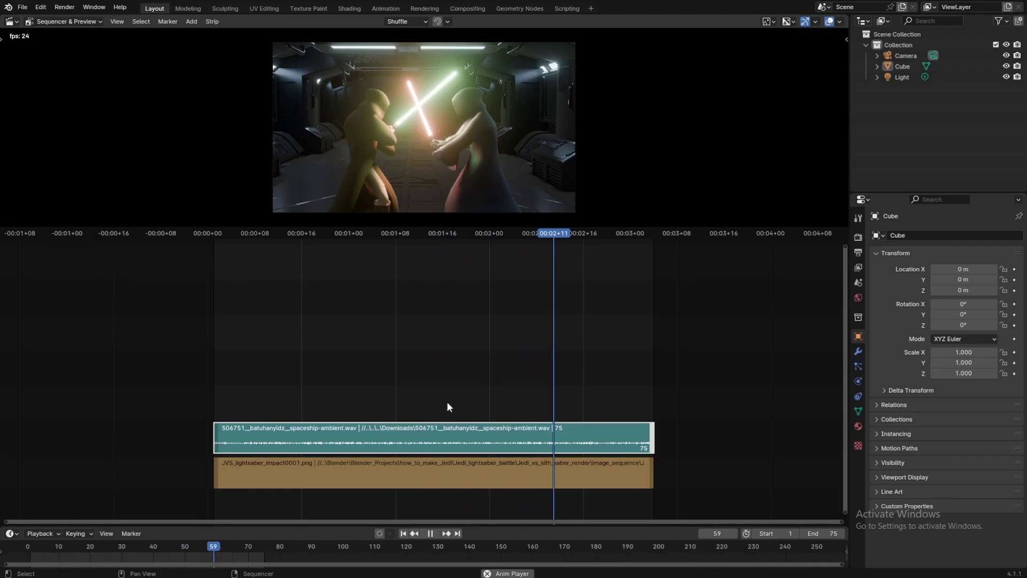
key(space)
Set the volume of the spaceship-ambient strip to 0.5
key(n)
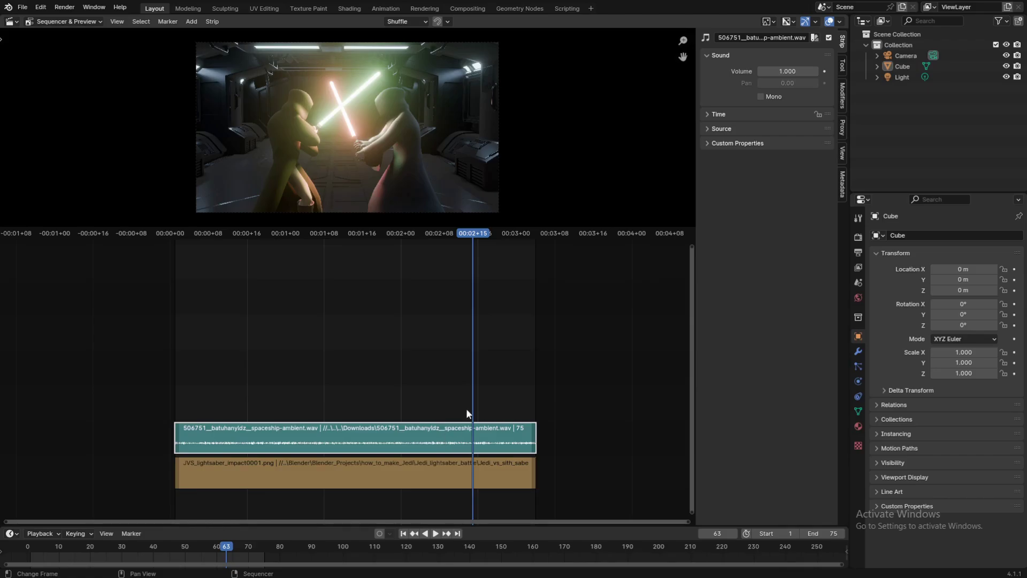
double_click(788, 71)
text(0.5)
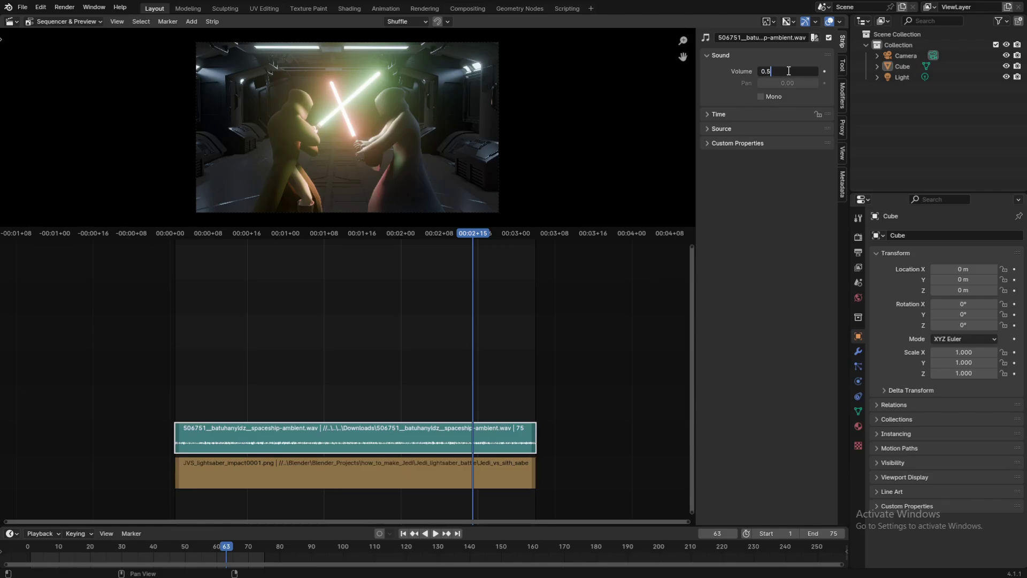
key(Return)
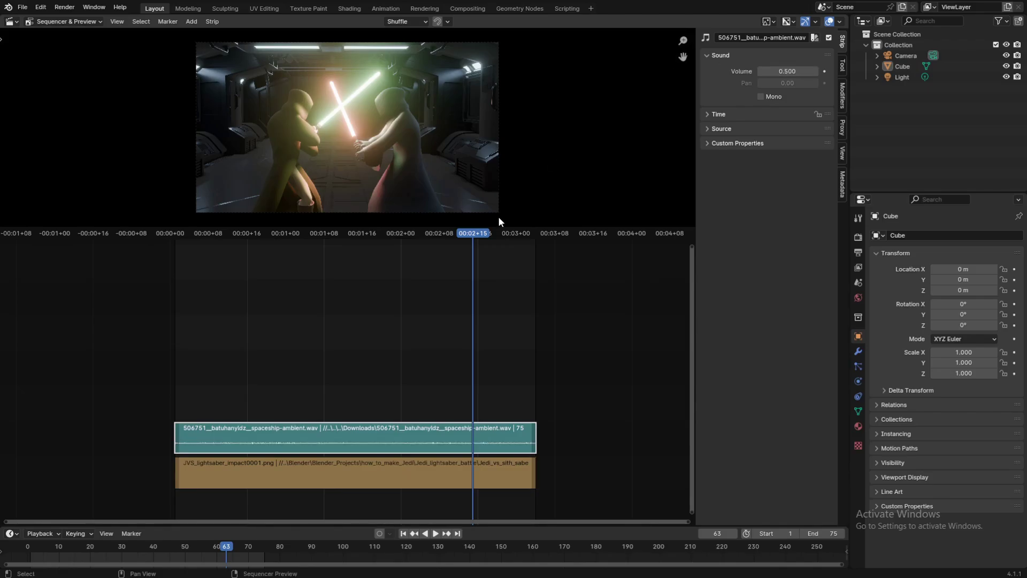
Play the sequence again from the start to check the lowered ambience volume
click(179, 234)
key(space)
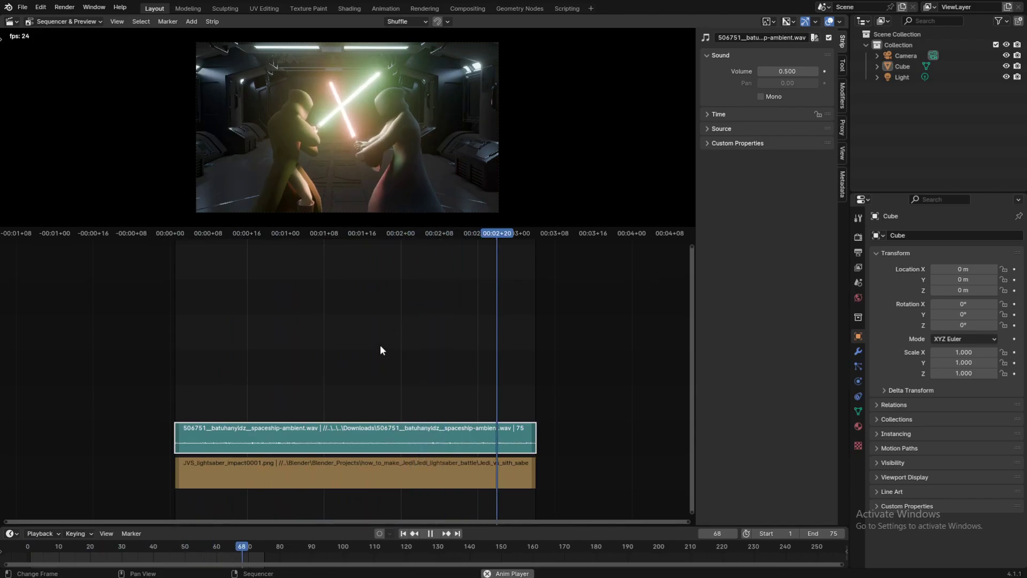
key(space)
key(alt+Tab)
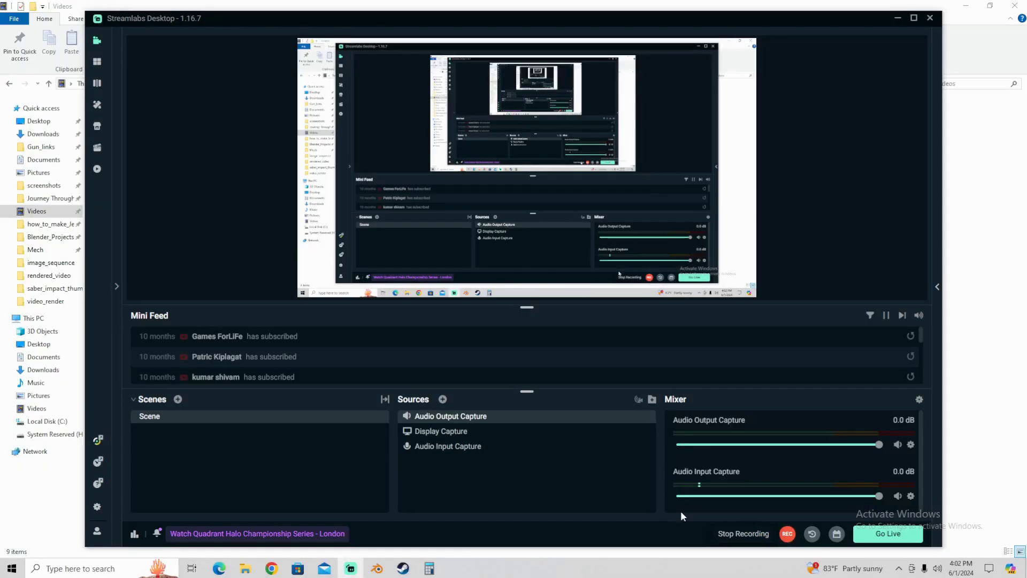
click(379, 568)
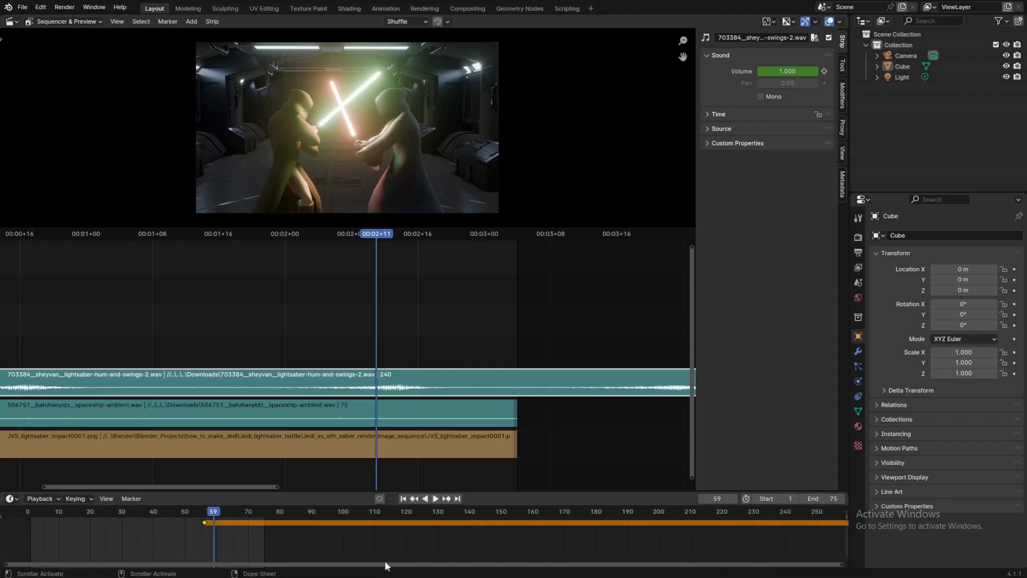
Duplicate the lightsaber-hum-and-swings-2 sound strip and place the copy on the channel directly above it
scroll(425, 378, up, 2)
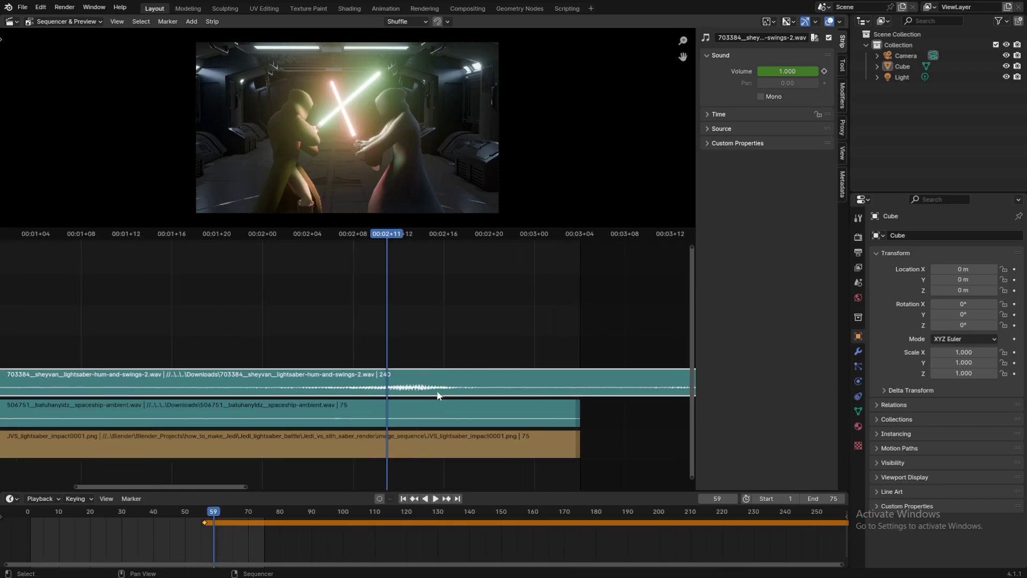
key(shift+d)
click(446, 377)
Select the end handles of both lightsaber-hum-and-swings strips and trim them together back to frame 139
ctrl+scroll(319, 398, left, 6)
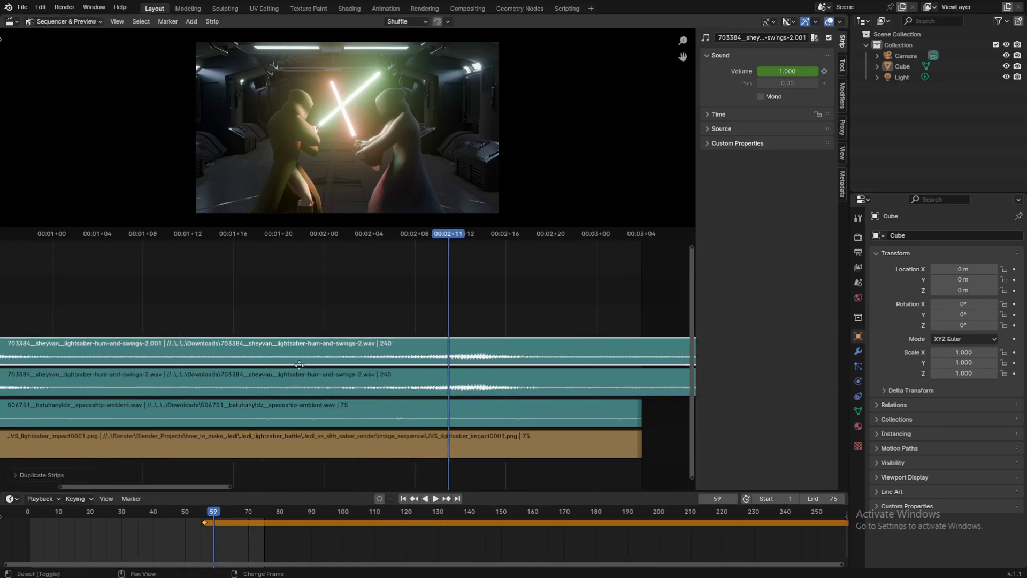
scroll(474, 398, down, 8)
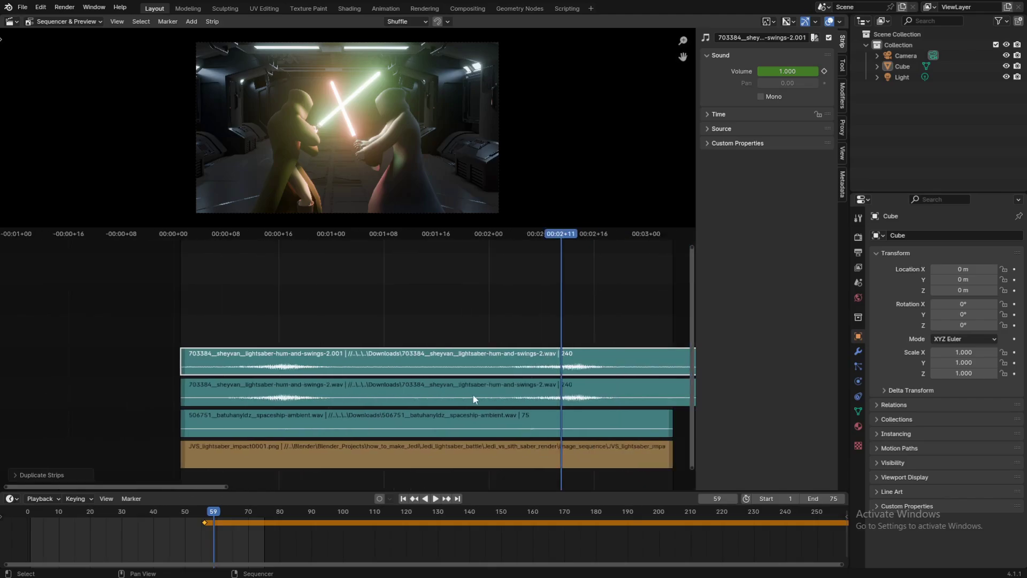
middle_drag(644, 386, 383, 386)
scroll(383, 390, down, 6)
middle_drag(537, 387, 289, 378)
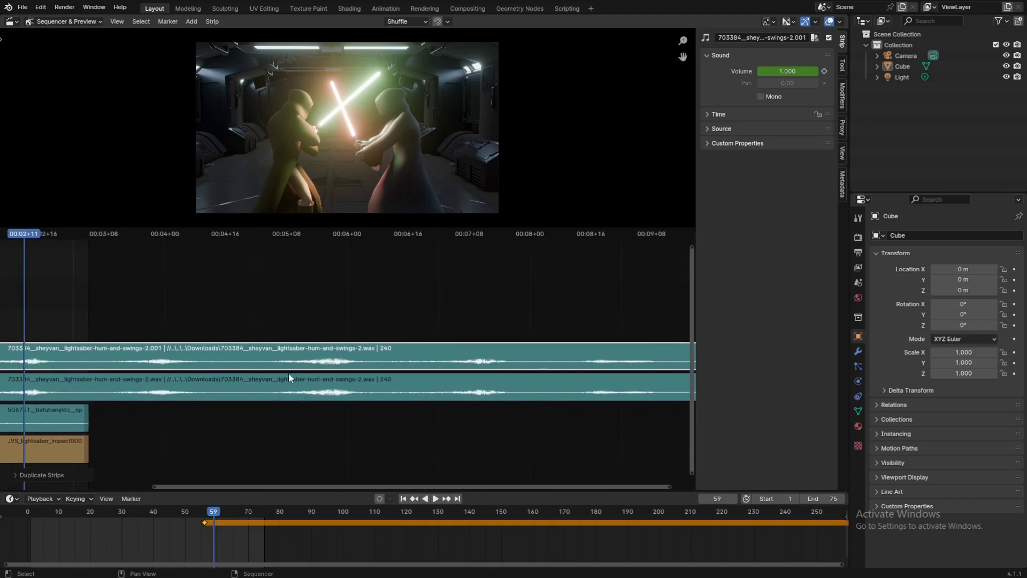
middle_drag(565, 367, 147, 364)
click(296, 351)
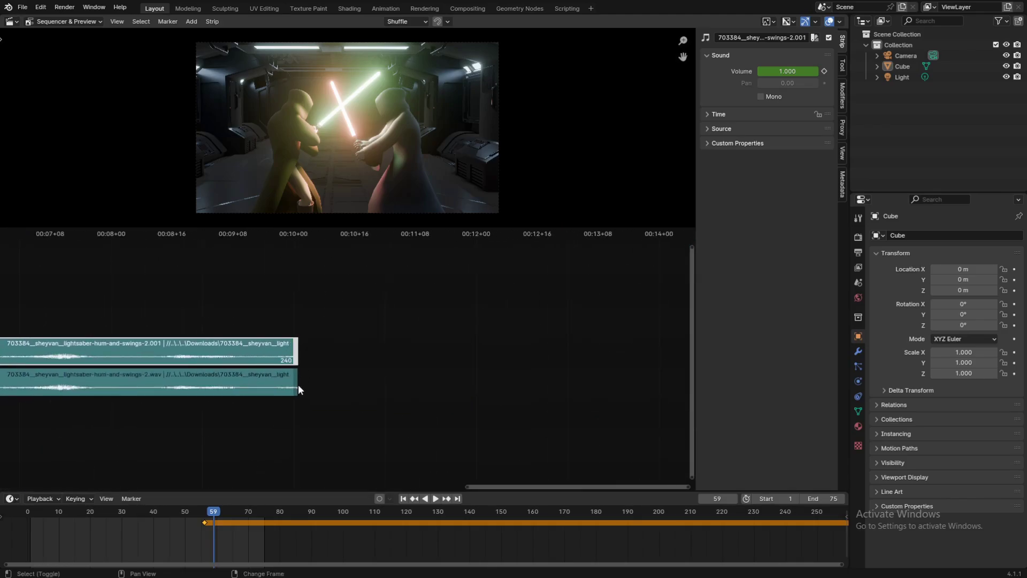
shift+click(296, 382)
middle_drag(273, 377, 593, 379)
scroll(582, 374, down, 3)
key(g)
click(279, 363)
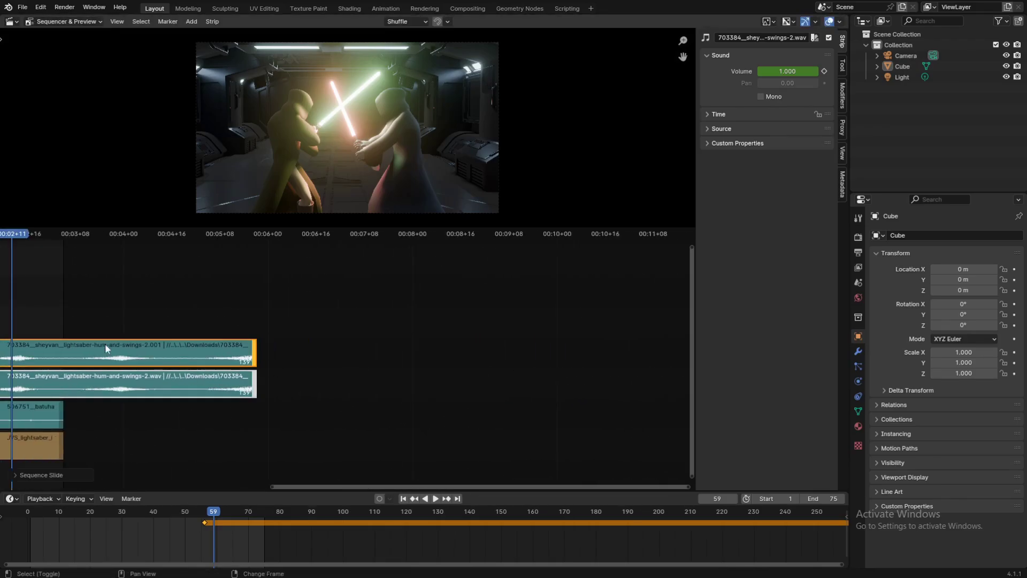
Trim the ends of both hum-and-swings strips further to frame 75, level with the end of the image strip
middle_drag(119, 351, 479, 360)
scroll(507, 363, up, 5)
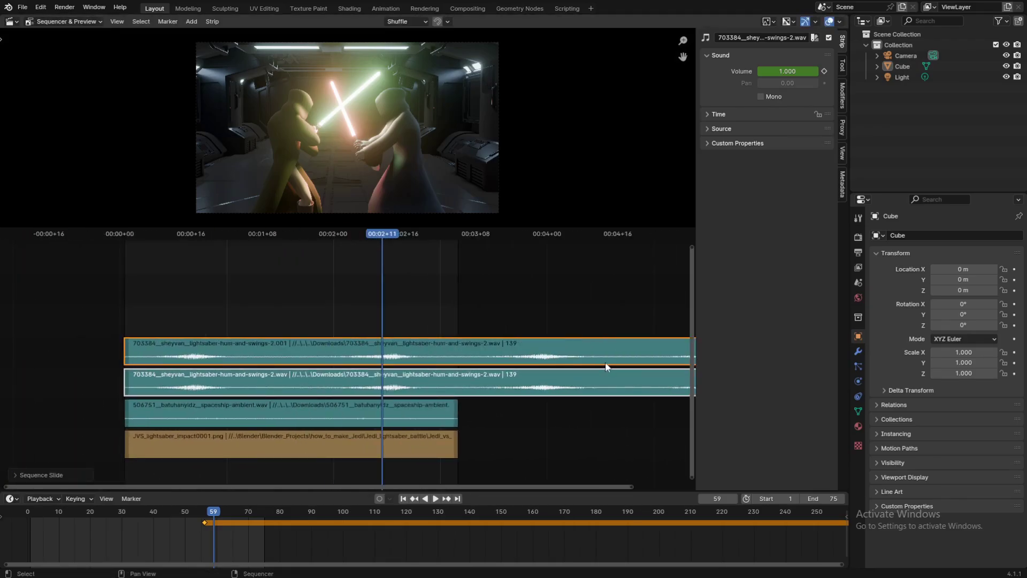
key(g)
click(391, 357)
scroll(391, 357, up, 2)
key(g)
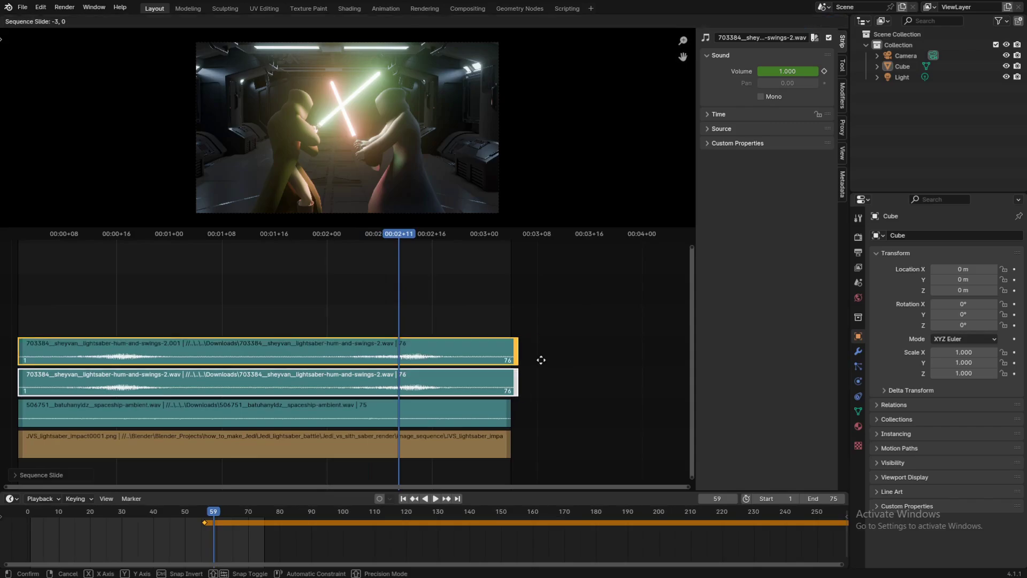
click(531, 365)
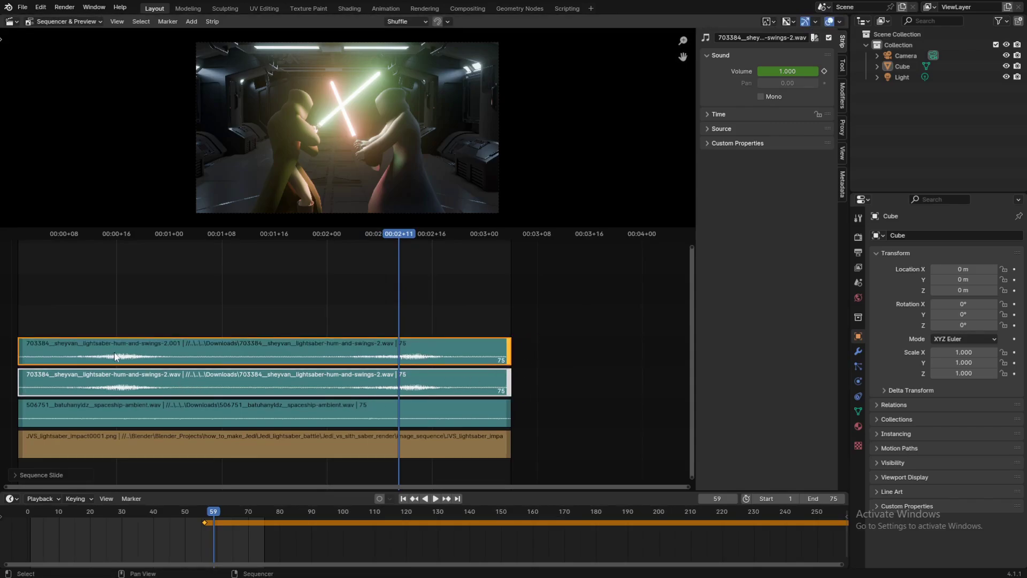
Scrub to frames 15 and 60 to compare the swing peaks in the waveforms with the lightsaber movements
scroll(131, 395, up, 2)
middle_drag(131, 394, 298, 342)
scroll(386, 391, up, 4)
drag(230, 238, 283, 239)
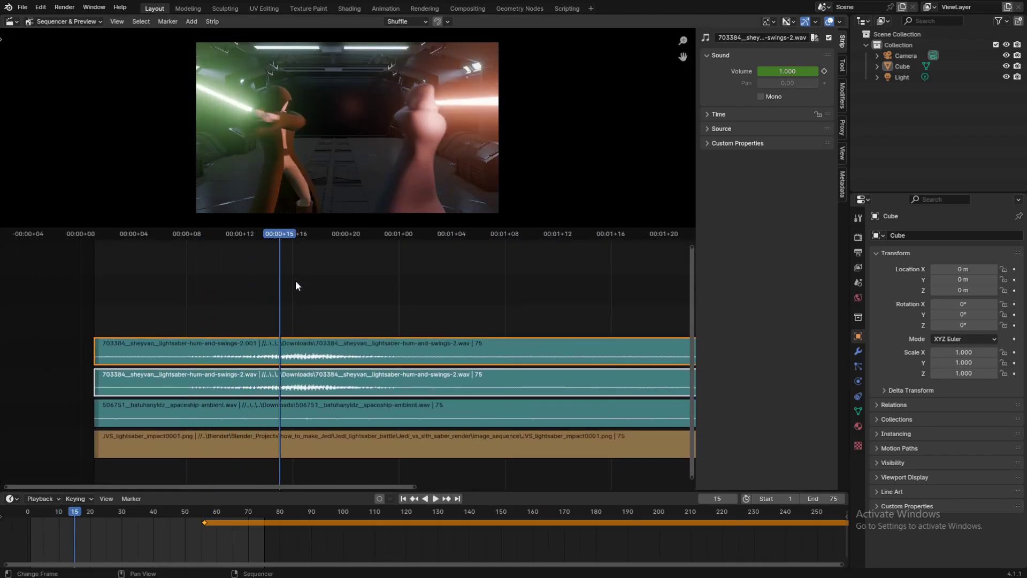
ctrl+scroll(343, 348, down, 10)
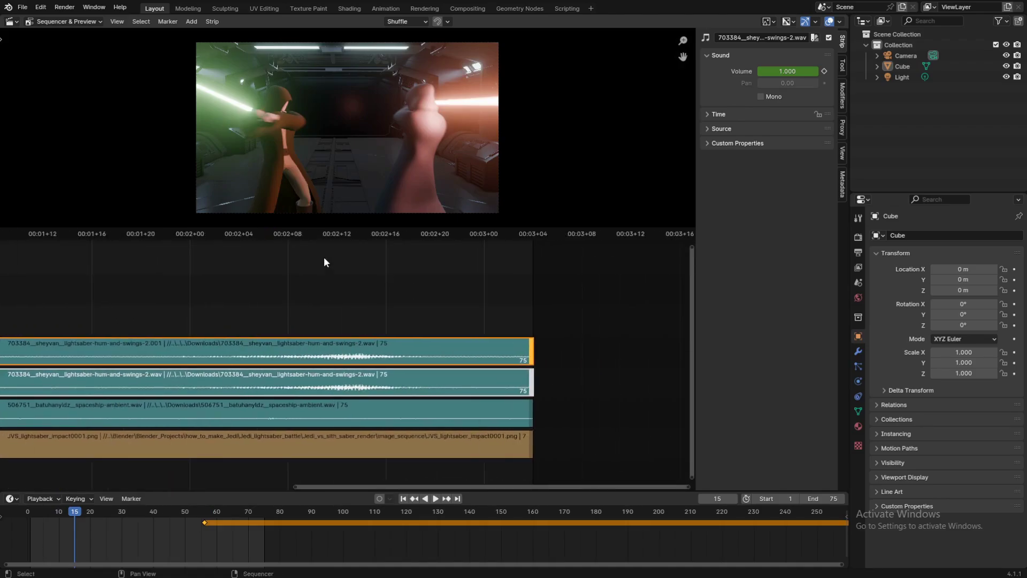
drag(306, 236, 337, 233)
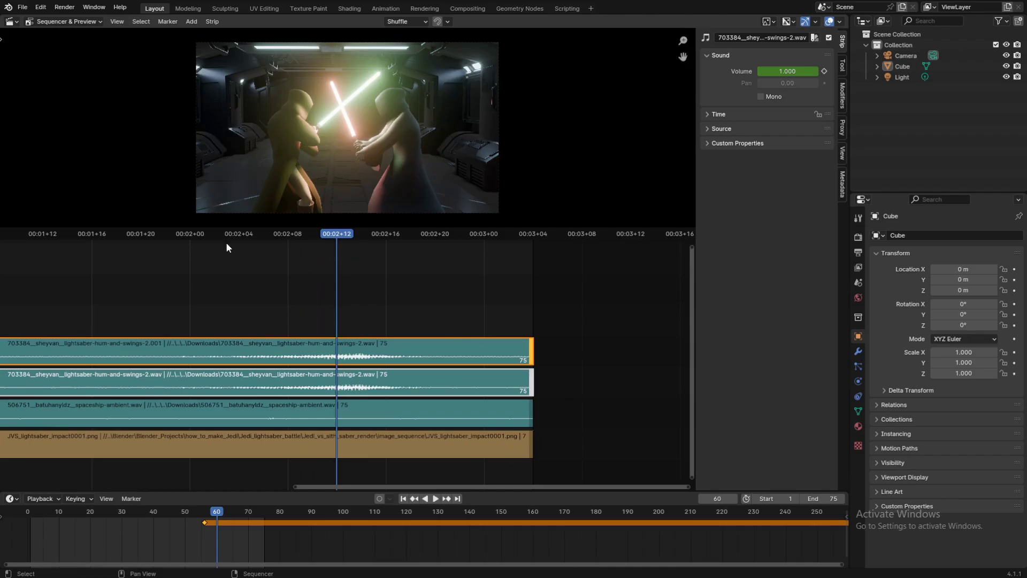
scroll(345, 356, up, 2)
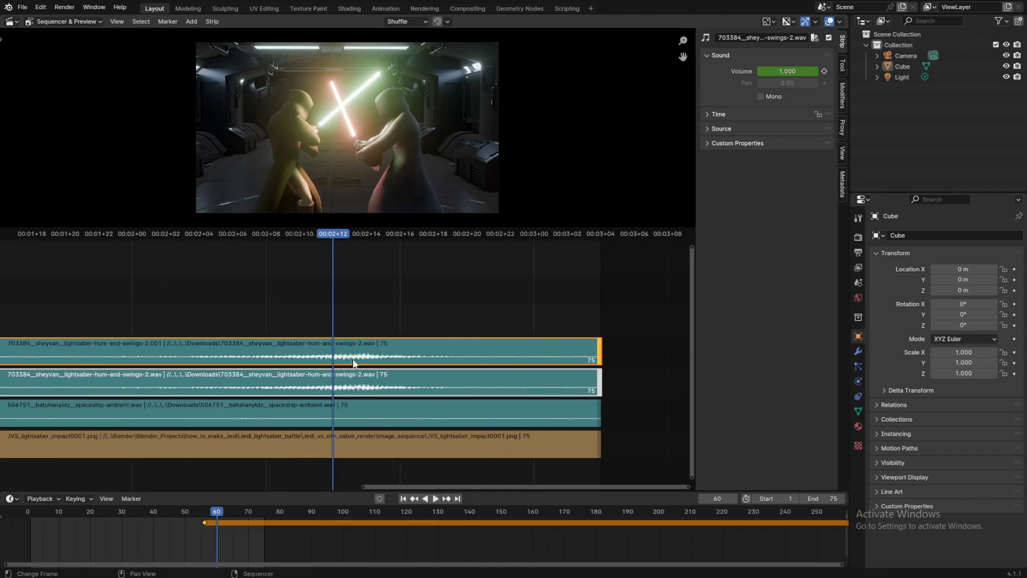
scroll(362, 339, up, 2)
scroll(361, 340, down, 2)
Select the start handle of the duplicated hum-and-swings strip and trim it forward past the first swing sound
scroll(225, 350, down, 5)
shift+middle_drag(195, 342, 501, 332)
click(176, 354)
shift+middle_drag(109, 331, 420, 321)
click(285, 347)
shift+middle_drag(346, 336, 231, 336)
scroll(193, 353, up, 1)
scroll(187, 352, up, 2)
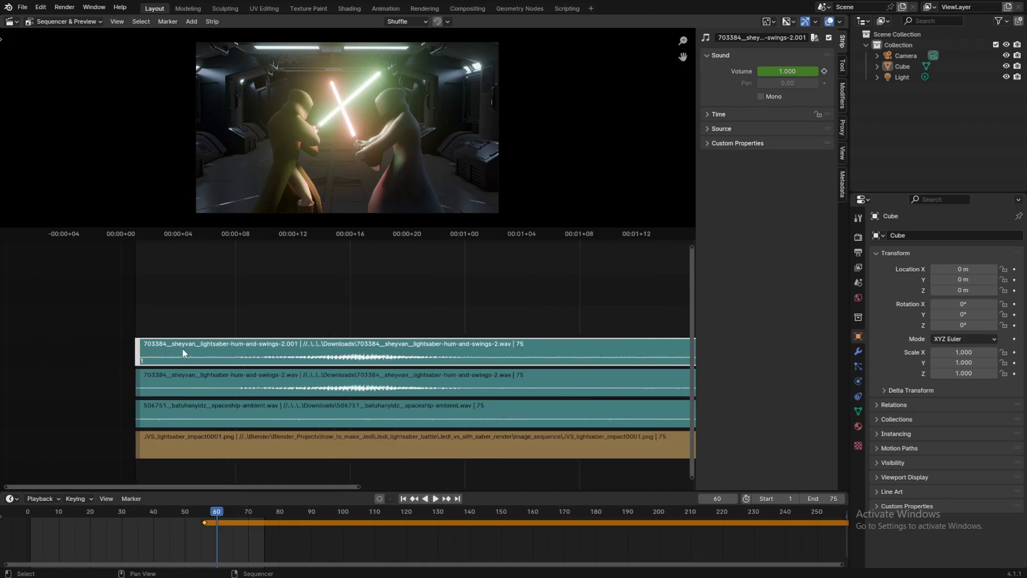
key(g)
click(375, 343)
shift+middle_drag(451, 341, 263, 343)
scroll(257, 346, down, 3)
key(g)
click(402, 345)
Trim the duplicated strip's start further to frame 56, shortly before the lightsaber clash at the playhead
shift+middle_drag(455, 331, 293, 323)
scroll(293, 323, down, 1)
scroll(353, 342, up, 5)
key(g)
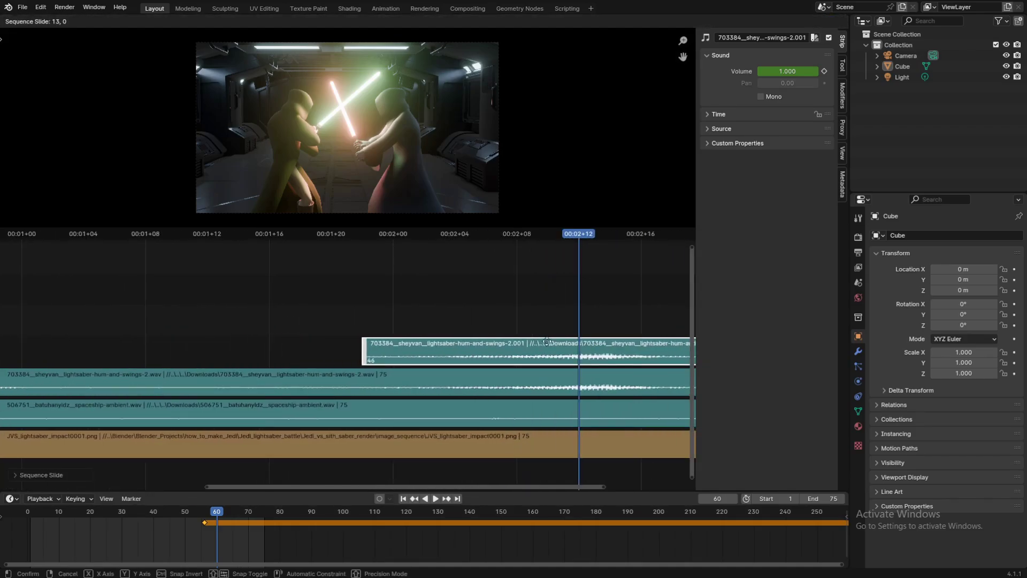
click(585, 341)
middle_drag(575, 335, 412, 336)
scroll(362, 339, up, 4)
key(g)
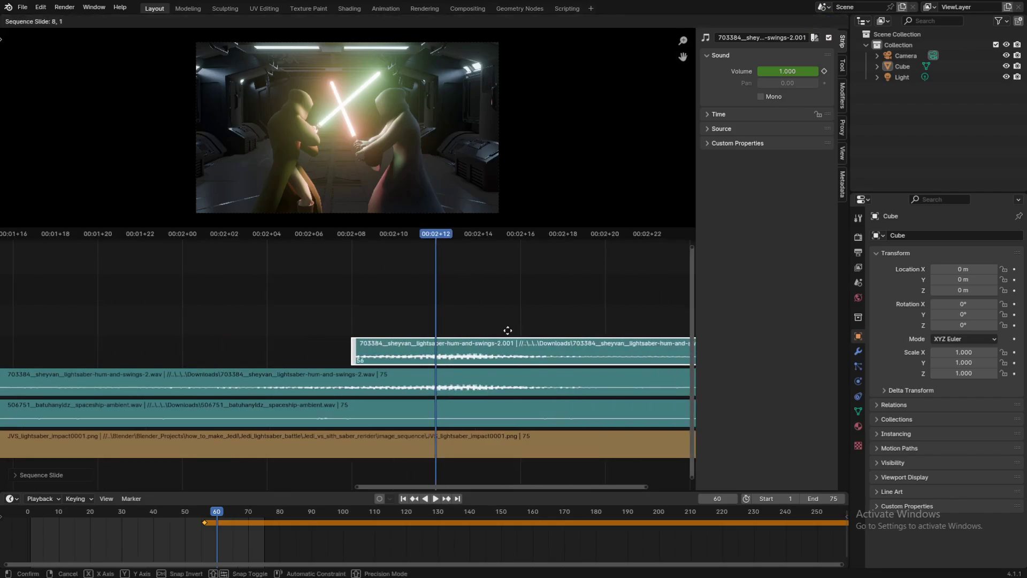
click(504, 329)
Add a Fade Out to the original full-length hum-and-swings strip, and enlarge the timeline editor to show its keyframes
click(409, 380)
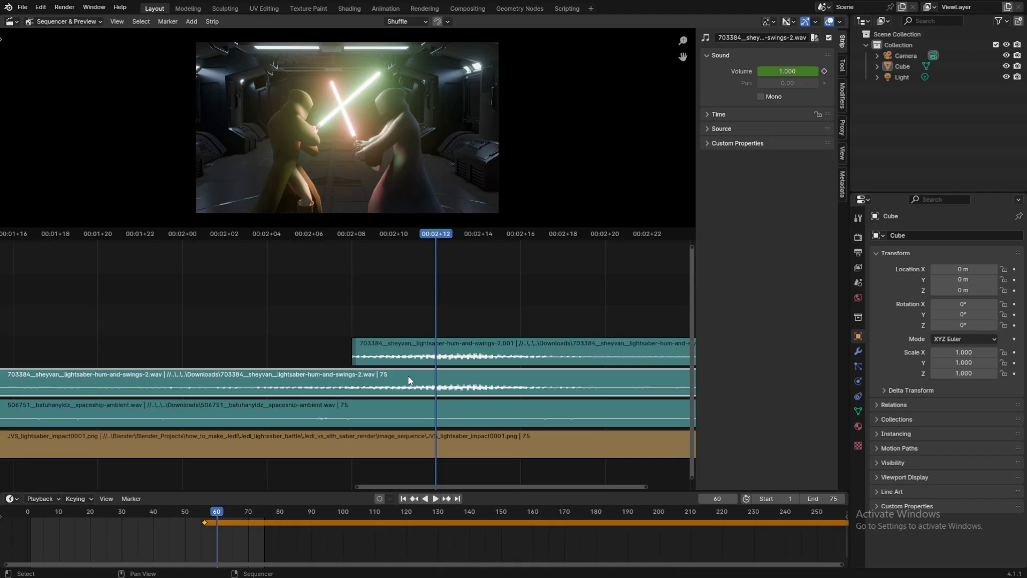
shift+middle_drag(509, 370, 356, 350)
click(391, 349)
click(408, 374)
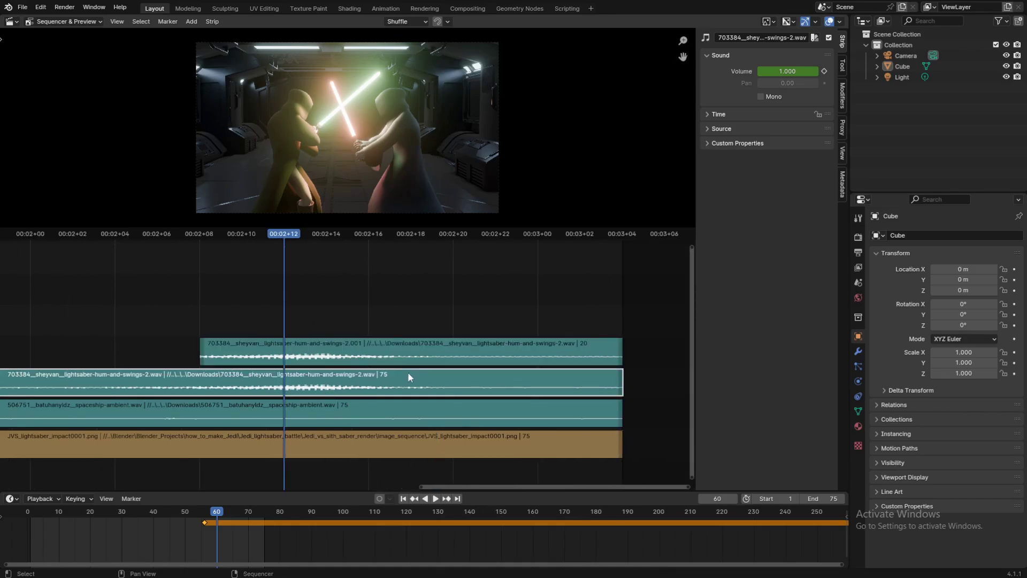
right_click(589, 374)
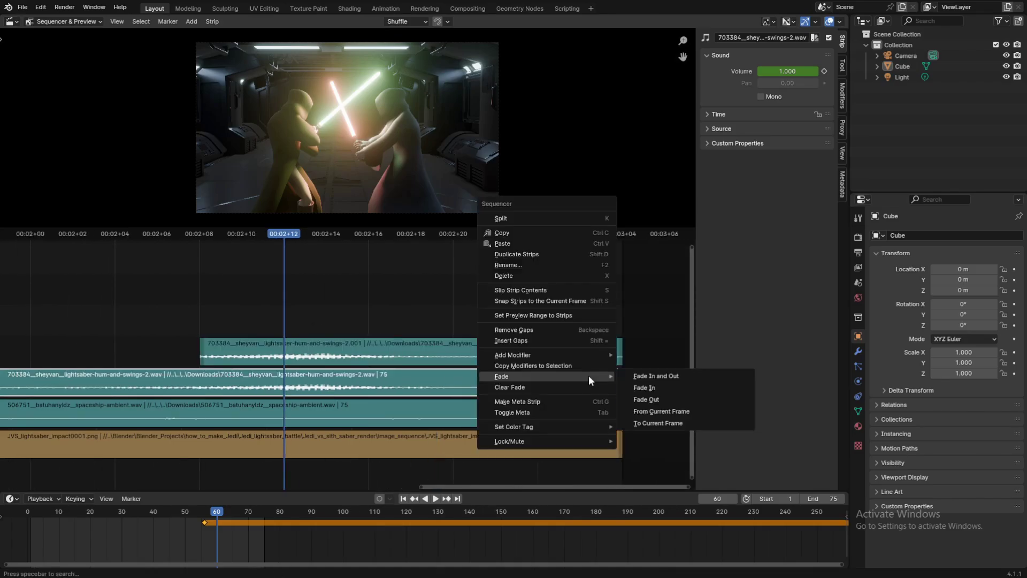
click(642, 400)
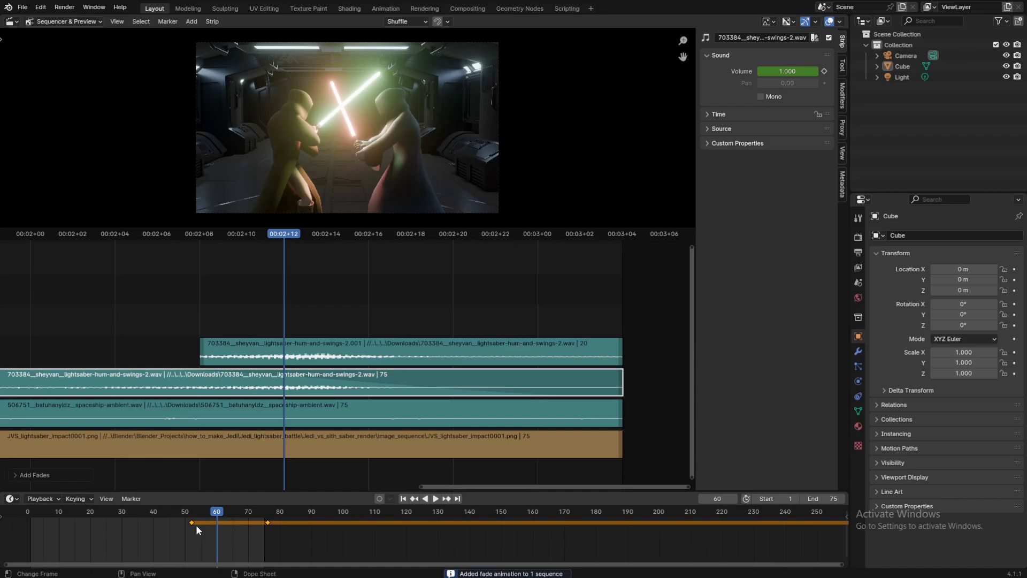
mouse_move(200, 492)
mouse_down()
mouse_move(200, 508)
mouse_move(200, 479)
mouse_up()
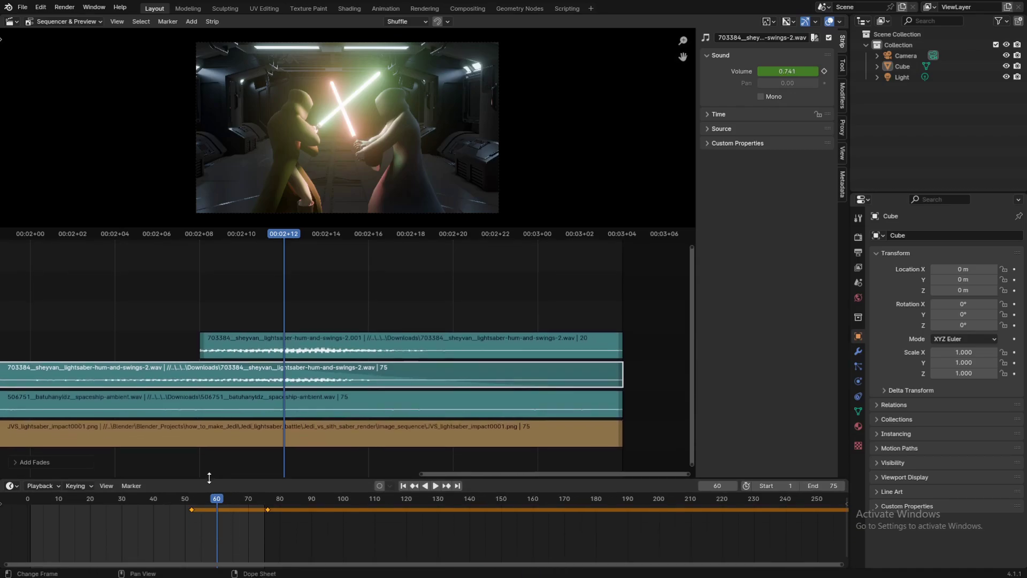
Move both fade-out keyframes of the original hum-and-swings strip 7 frames earlier, so the fade starts at frame 45
scroll(195, 512, up, 3)
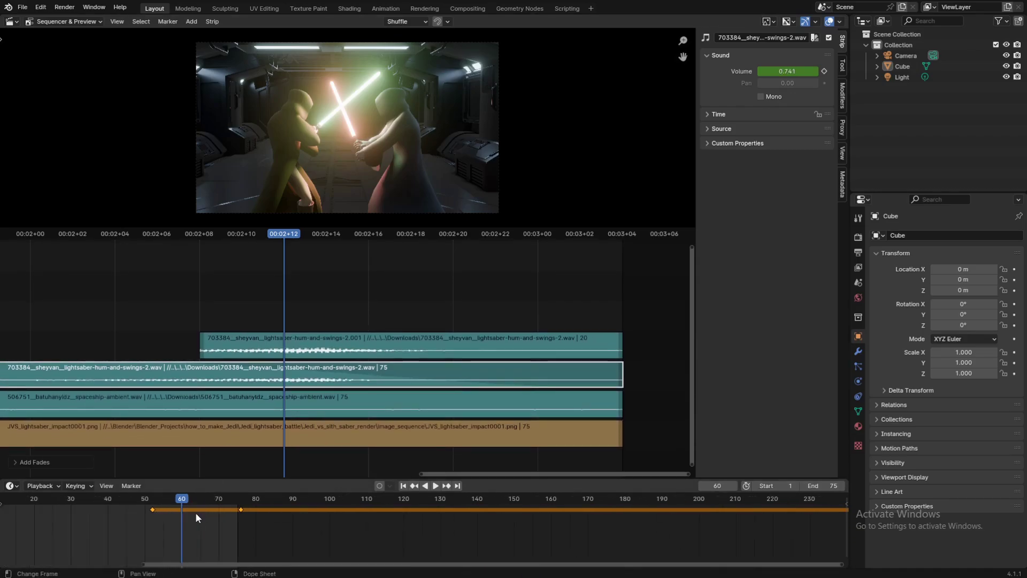
click(157, 525)
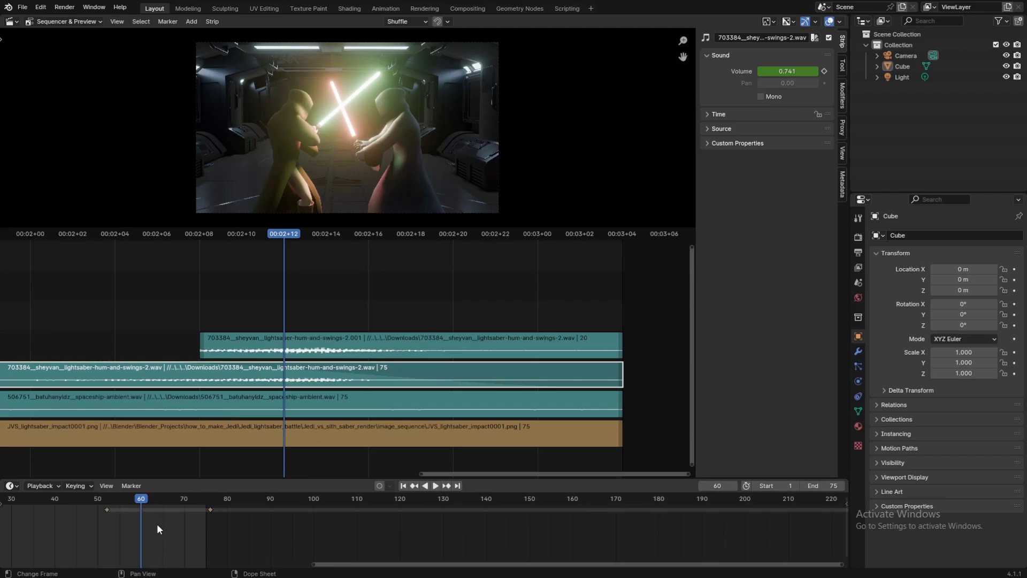
click(210, 509)
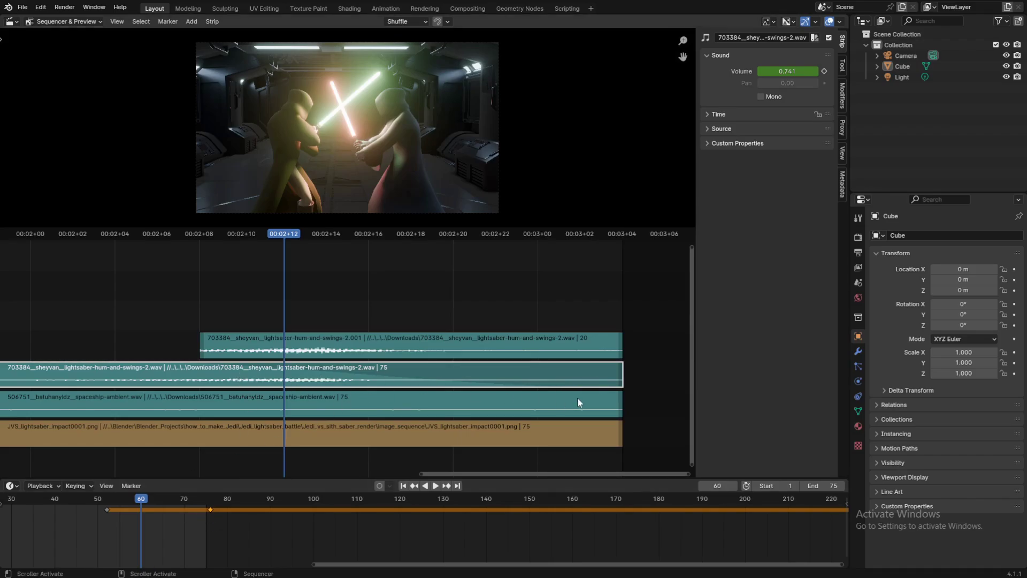
scroll(200, 535, up, 1)
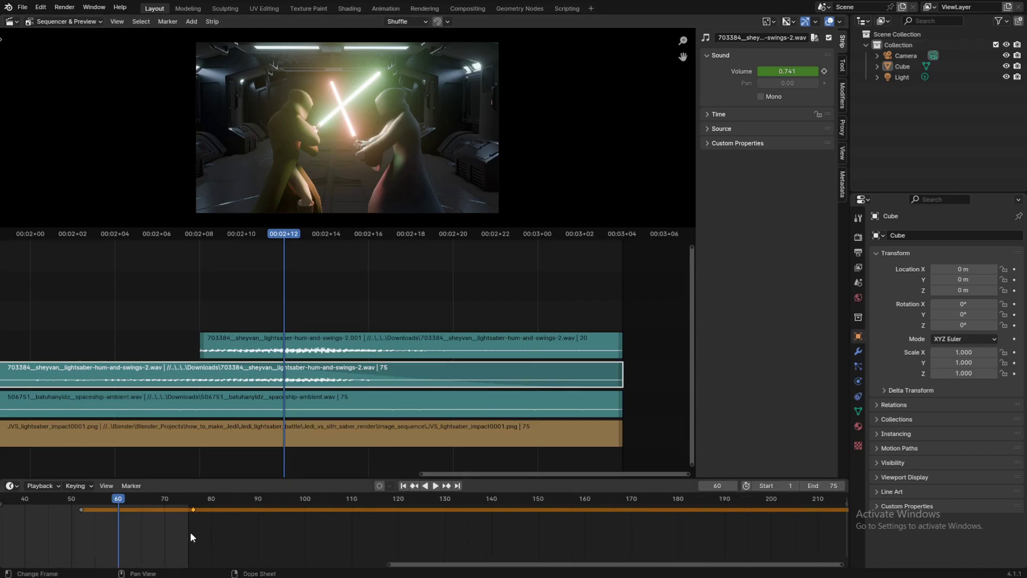
middle_drag(97, 527, 275, 520)
key(a)
drag(241, 523, 395, 511)
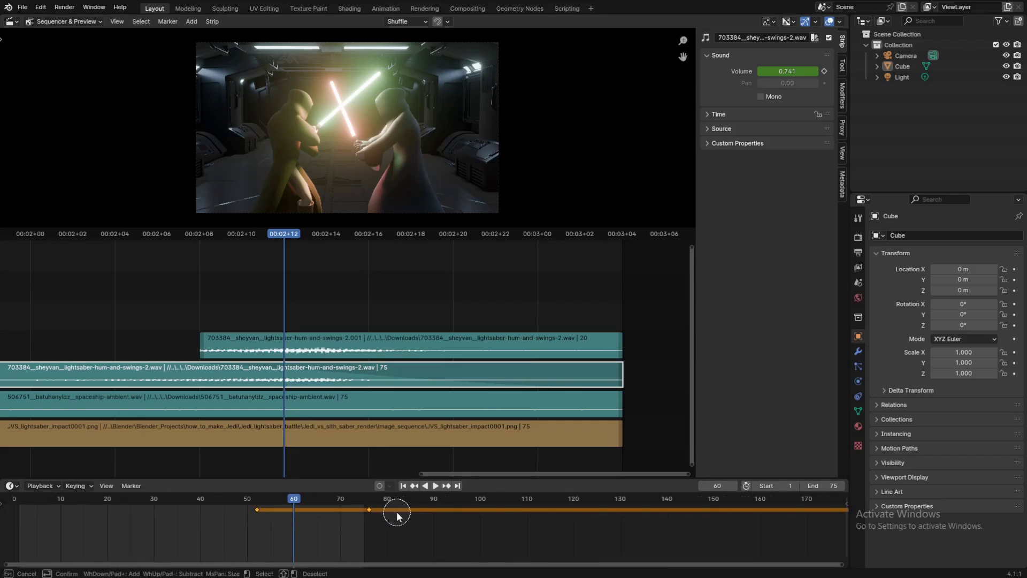
scroll(340, 377, up, 2)
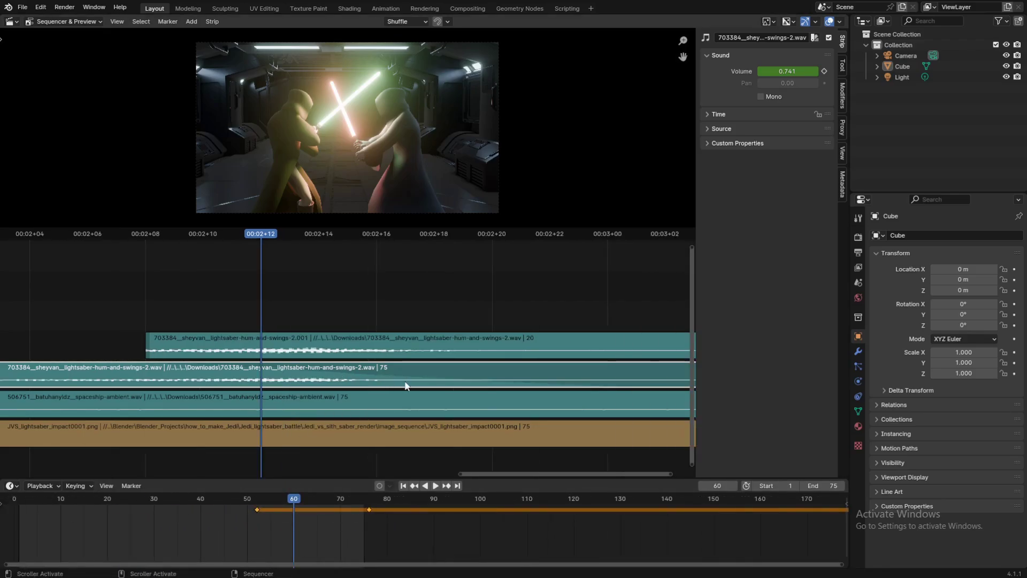
scroll(340, 377, up, 2)
middle_drag(342, 381, 425, 408)
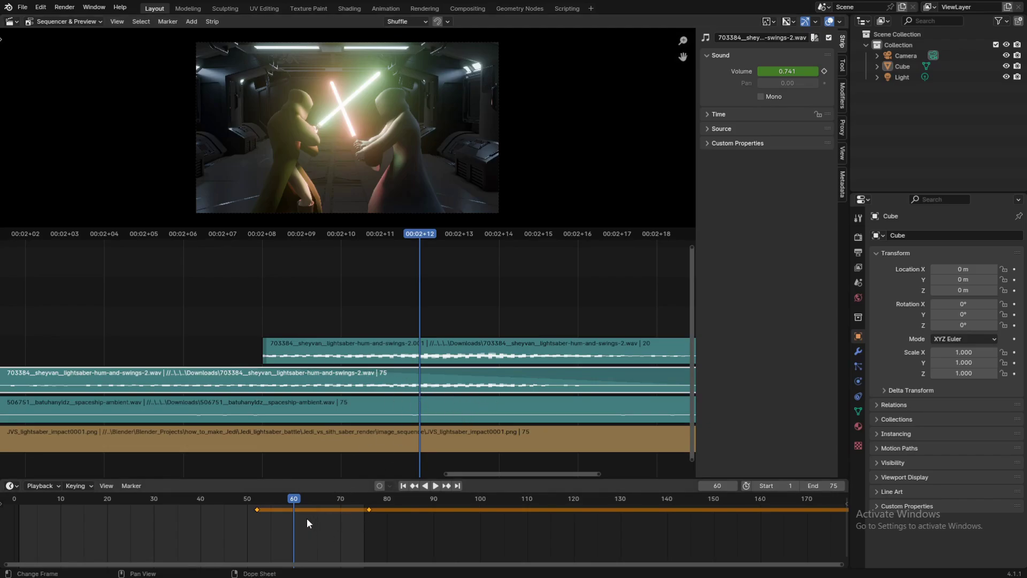
scroll(307, 519, up, 2)
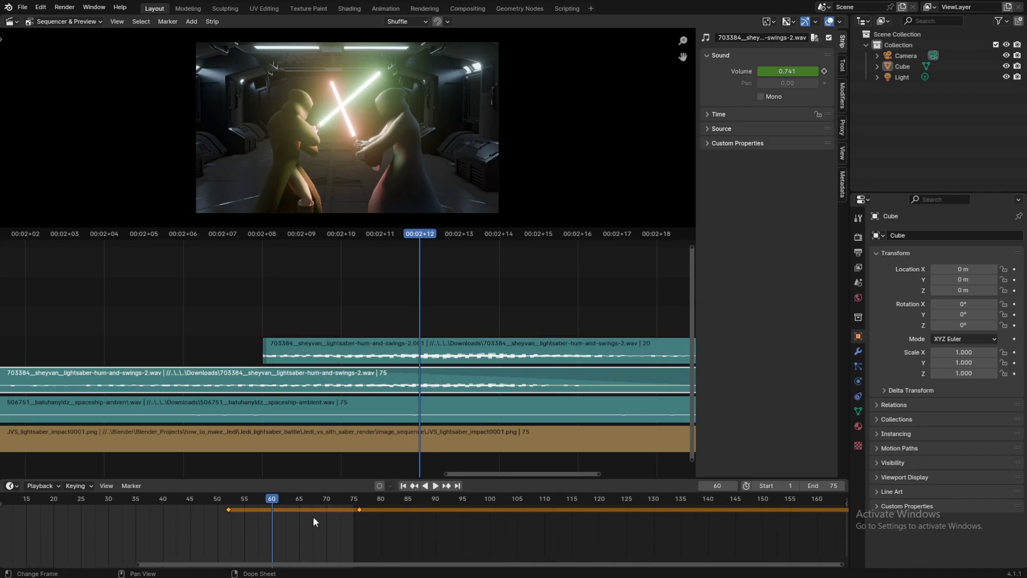
key(g)
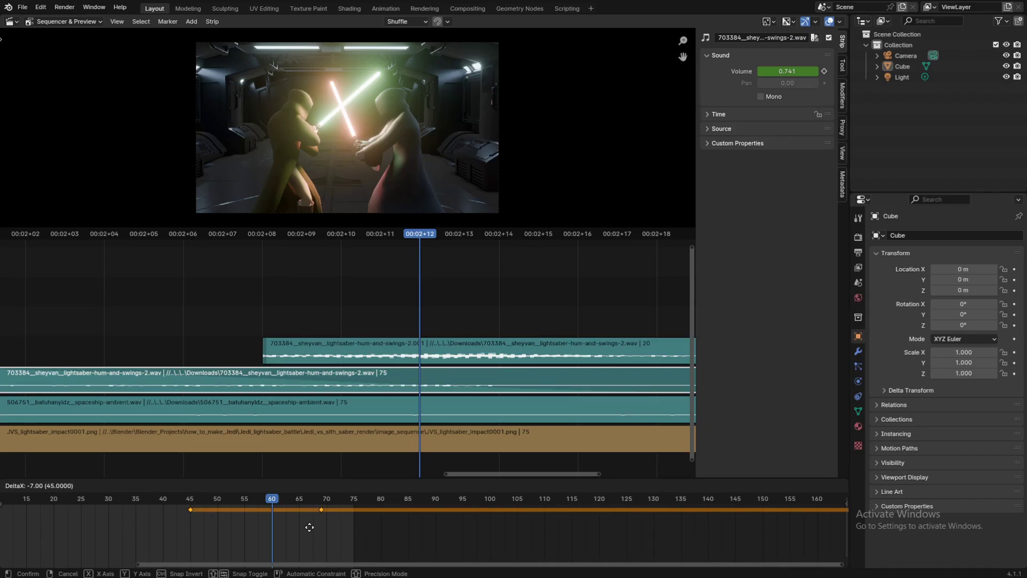
click(309, 527)
Add a Fade In to the duplicated hum-and-swings strip, up to its first swing
ctrl+scroll(309, 388, left, 3)
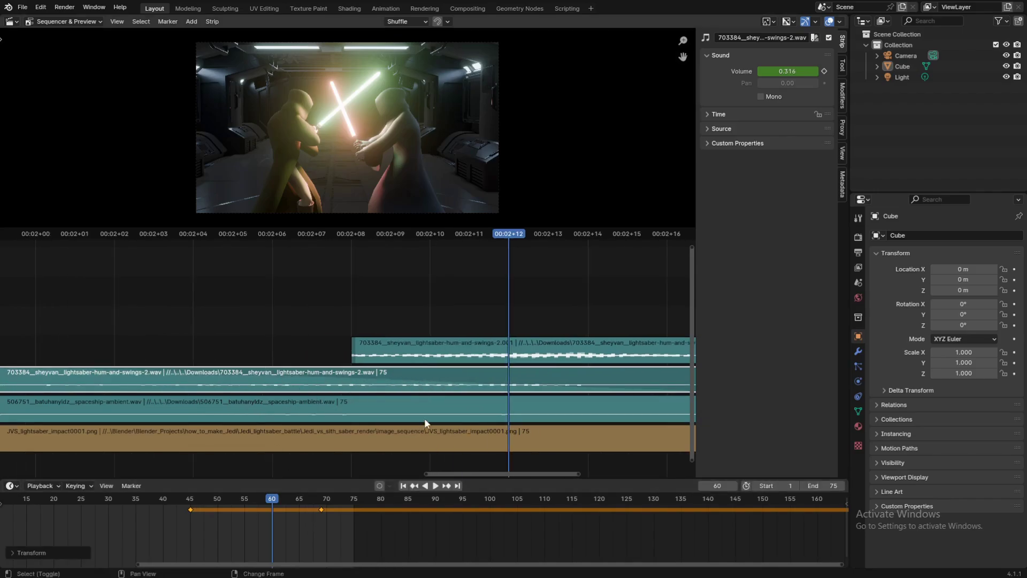
middle_drag(425, 419, 326, 429)
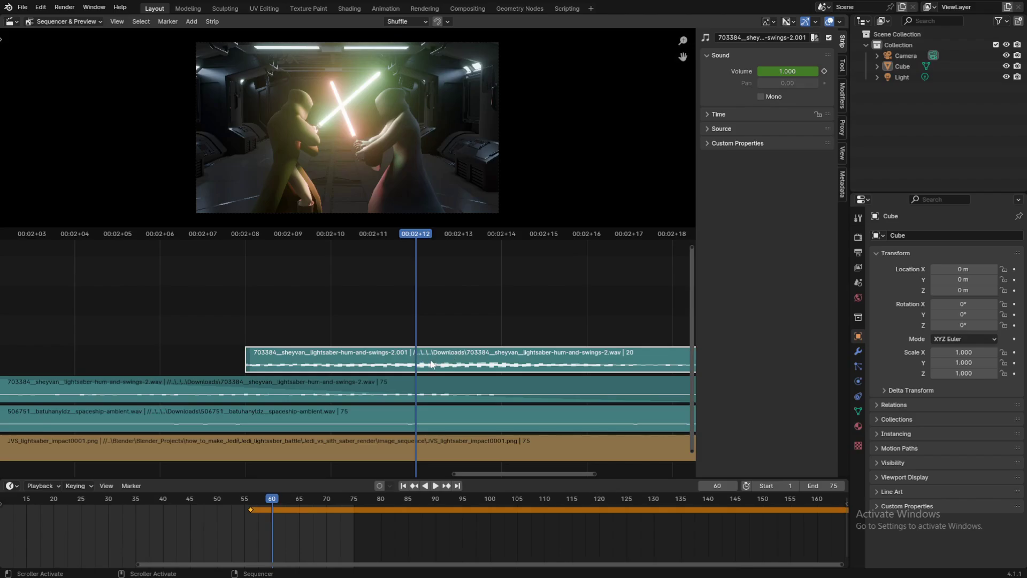
right_click(367, 358)
mouse_move(365, 355)
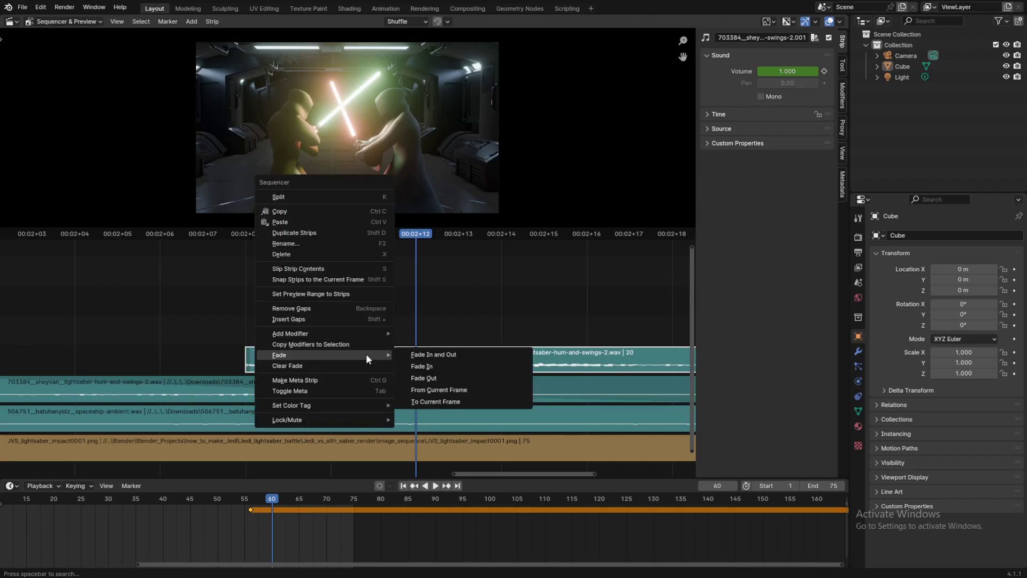
click(427, 366)
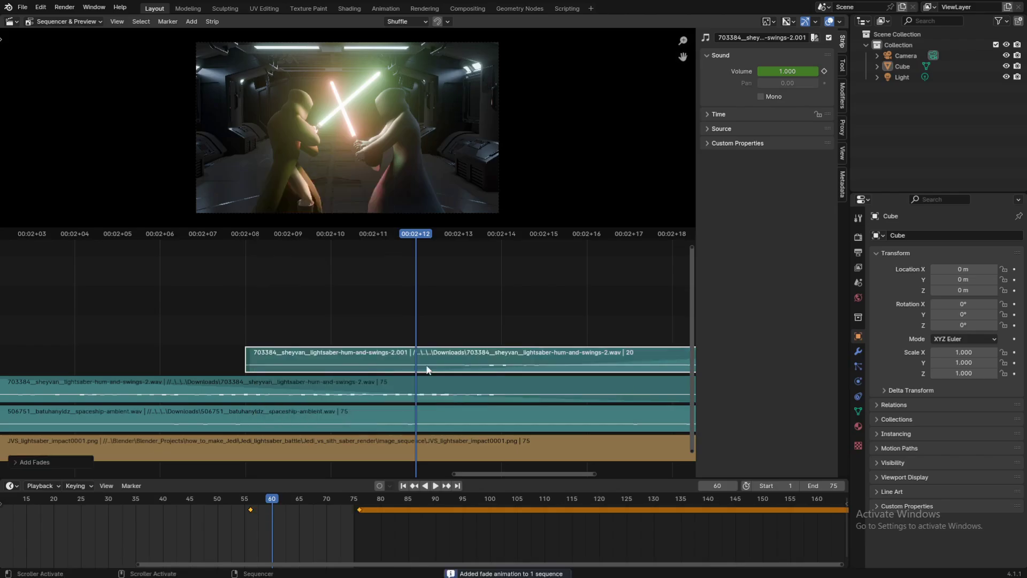
Examine how the duplicated strip's fade-in overlaps the original strip's fade-out around the clash at frame 60
scroll(492, 380, down, 2)
scroll(548, 373, up, 5)
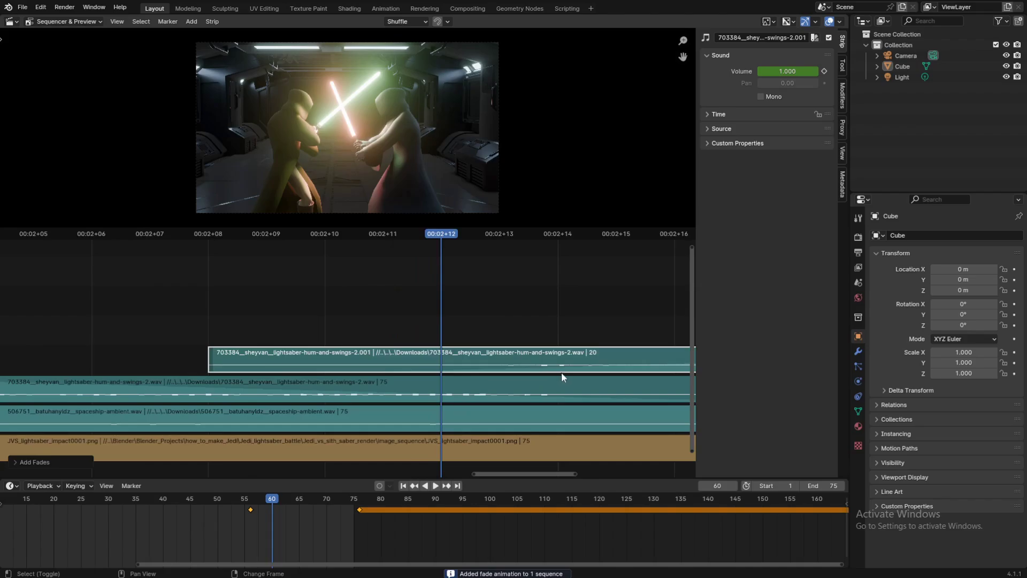
middle_drag(560, 373, 325, 360)
scroll(513, 354, down, 3)
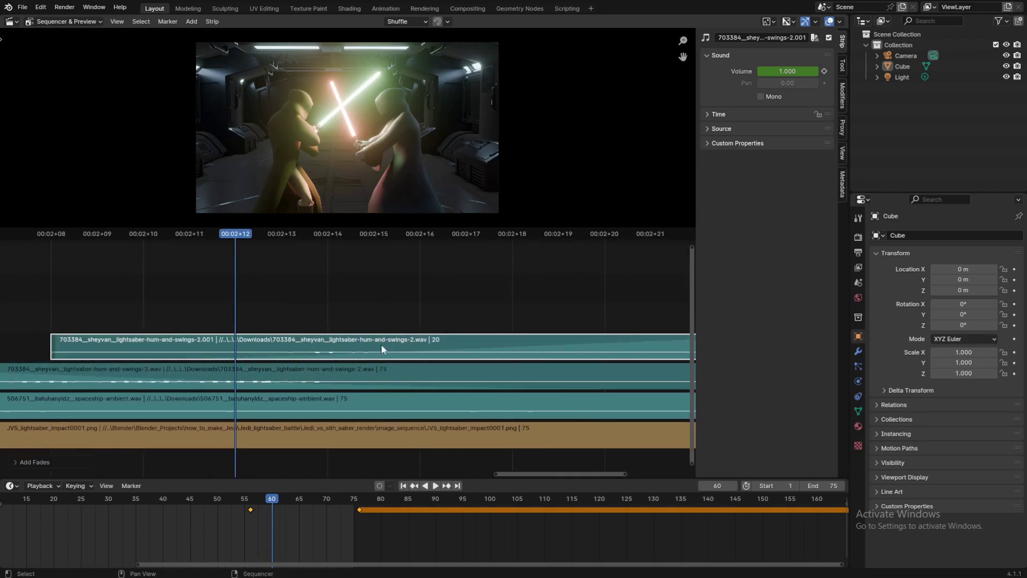
scroll(395, 418, up, 5)
middle_drag(484, 394, 306, 386)
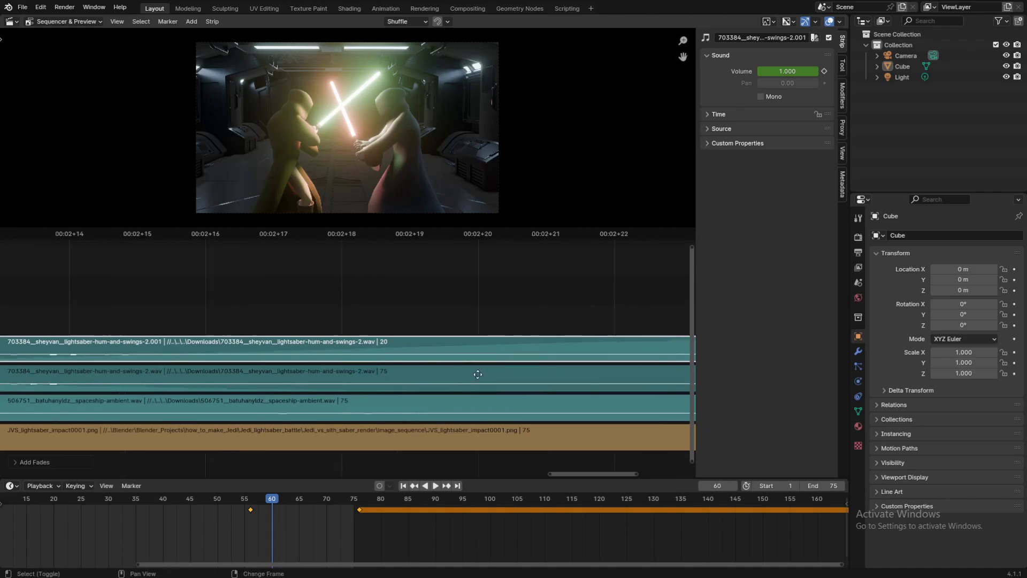
scroll(399, 368, down, 3)
scroll(328, 359, up, 2)
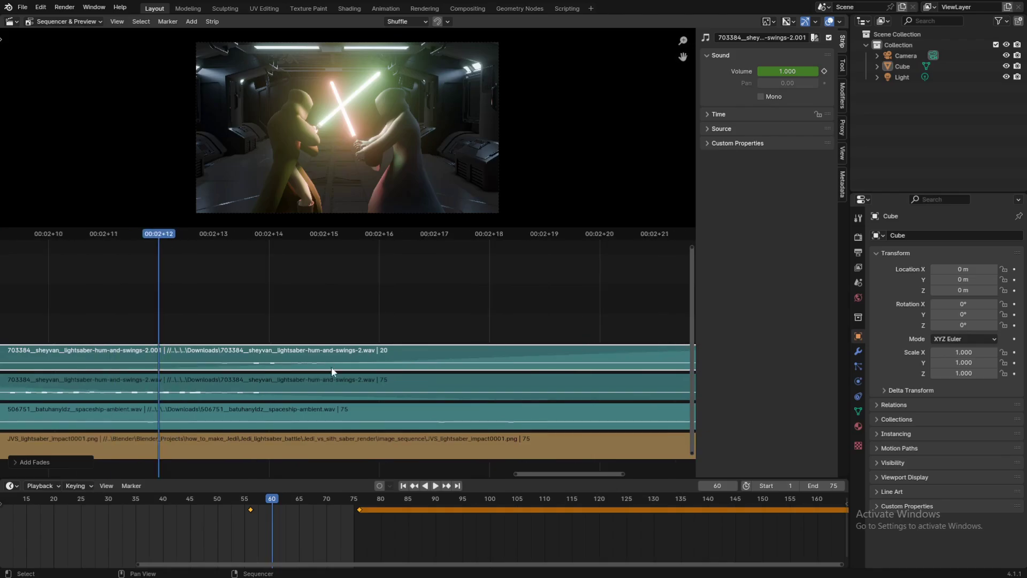
middle_drag(245, 394, 386, 394)
scroll(386, 395, down, 3)
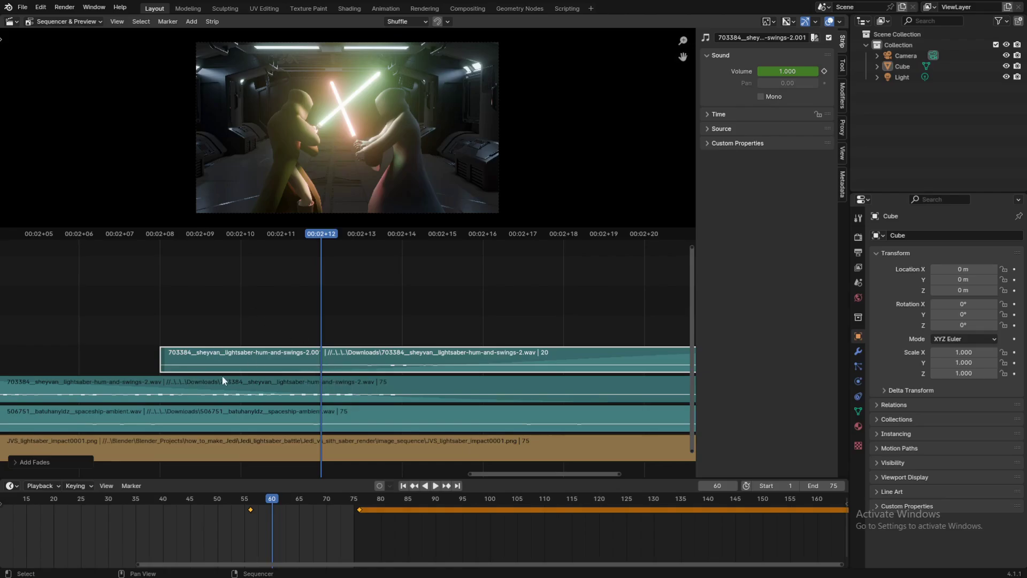
middle_drag(145, 371, 438, 373)
click(476, 343)
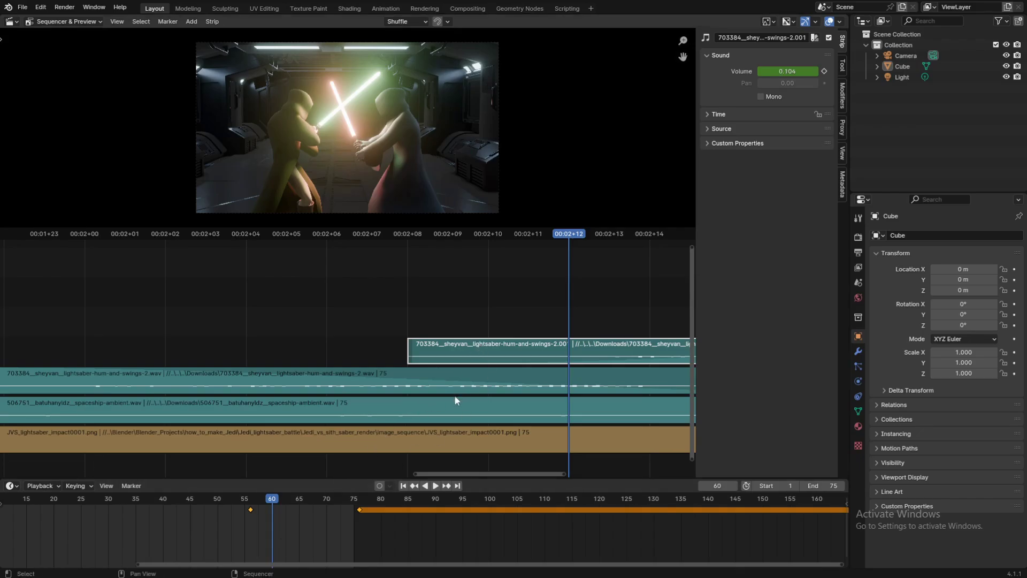
key(alt+Tab)
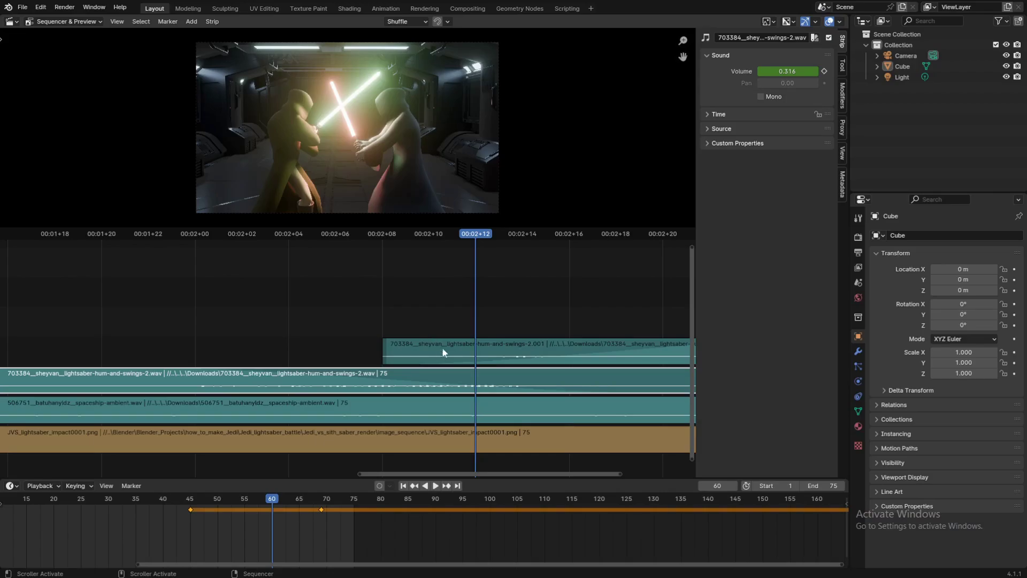
Shorten the duplicated strip's fade-in by moving its end keyframe earlier, to about frame 61
click(443, 352)
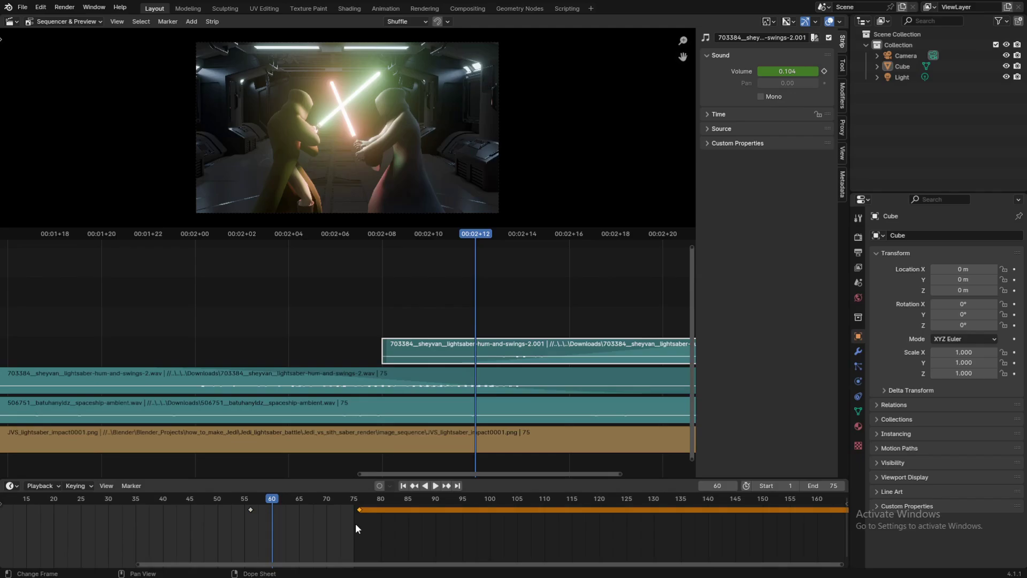
key(g)
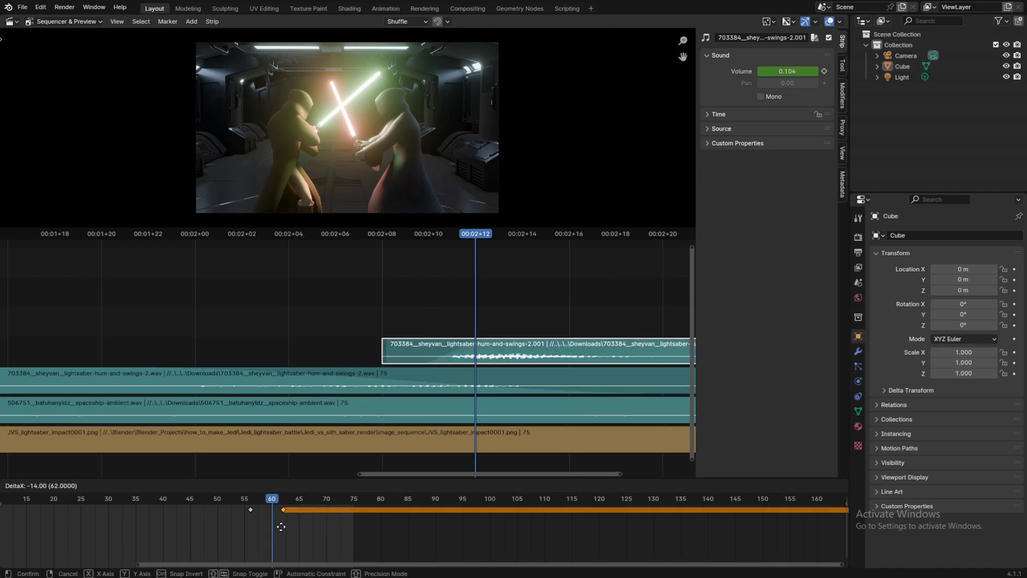
click(280, 525)
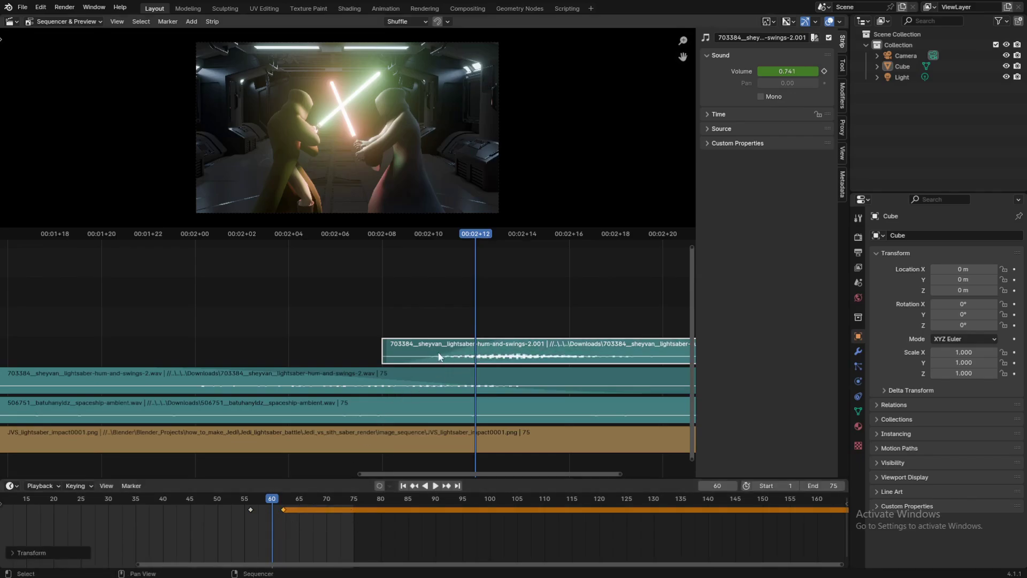
scroll(488, 358, up, 2)
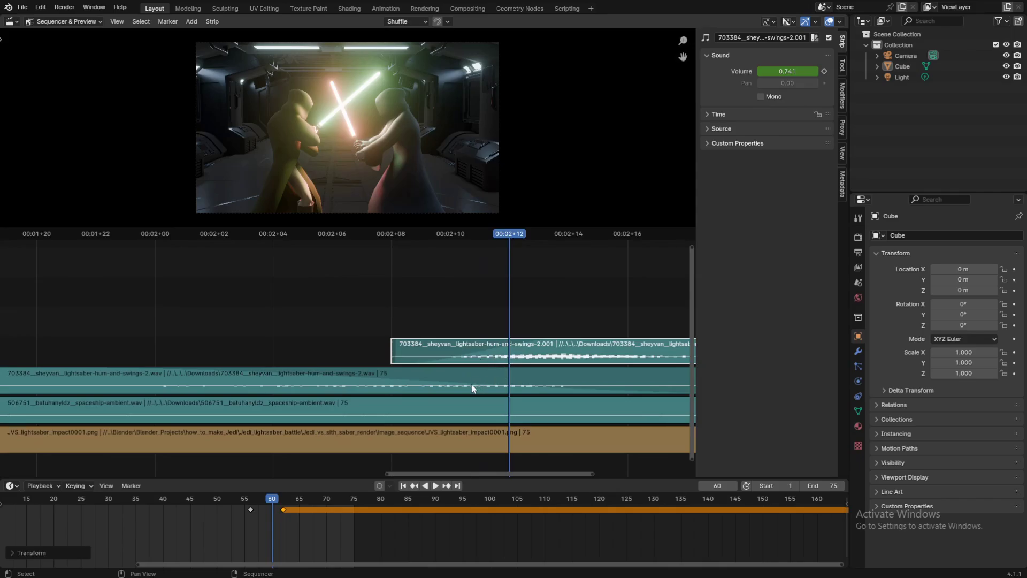
key(g)
click(282, 516)
Move the original strip's fade-out keyframes so the fade starts at about frame 49 and ends at about frame 66
click(390, 379)
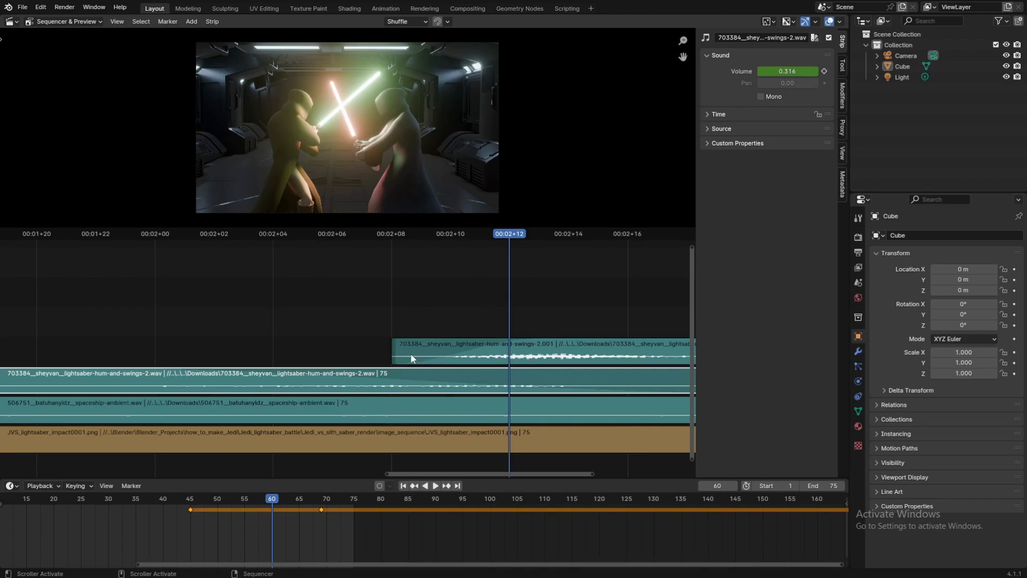
mouse_move(321, 511)
mouse_down()
mouse_move(255, 519)
mouse_move(319, 514)
mouse_up()
click(192, 510)
drag(193, 515, 215, 503)
click(321, 510)
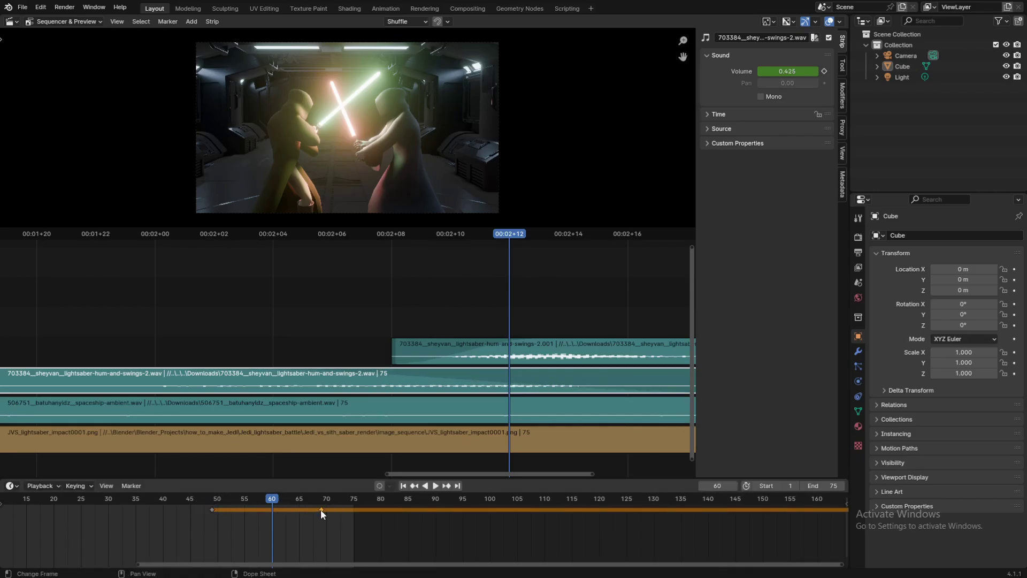
drag(321, 509, 302, 505)
Move the duplicated strip's fade-in end keyframe to about frame 59, and set the playhead to frame 45
click(428, 353)
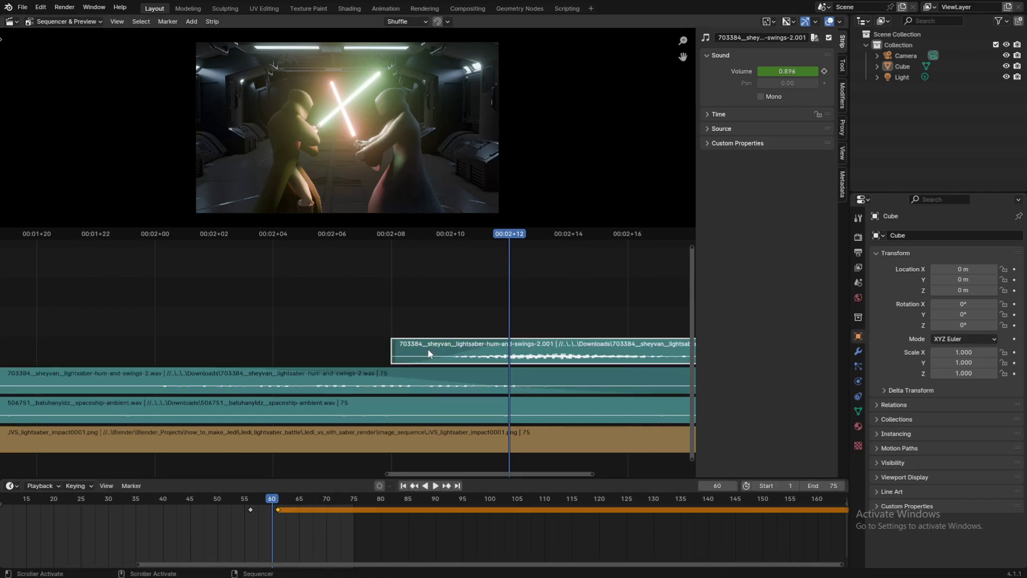
scroll(436, 346, up, 3)
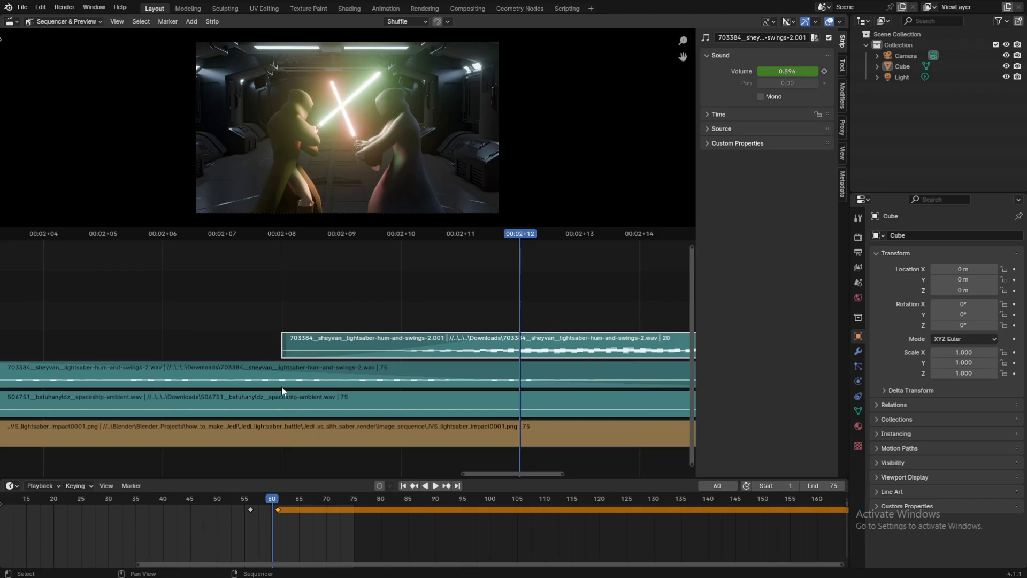
drag(278, 509, 190, 500)
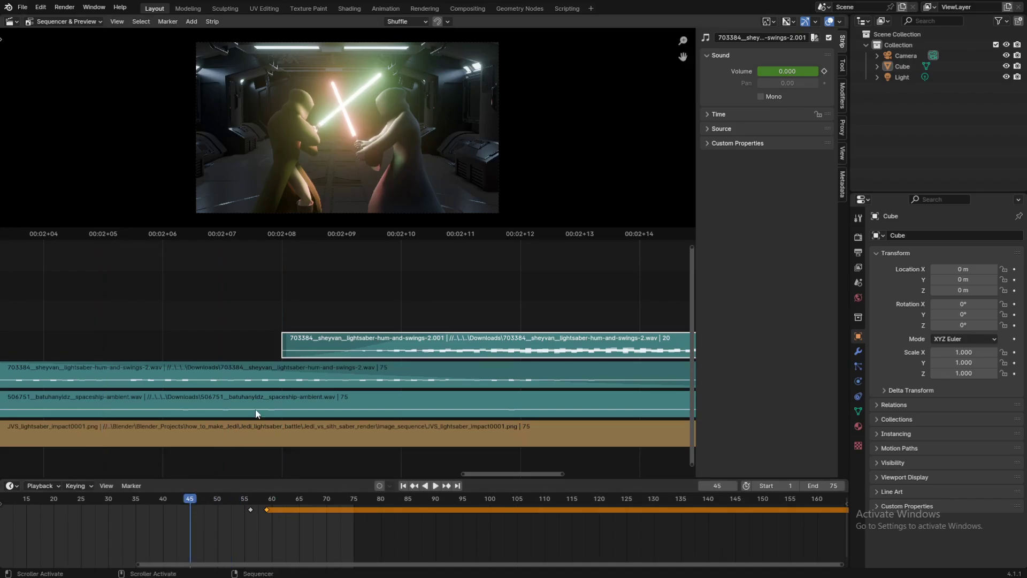
Compare the crossfade of the two hum-and-swings strips, and move the original strip's fade-out end keyframe to frame 64
scroll(345, 423, down, 3)
scroll(345, 422, down, 1)
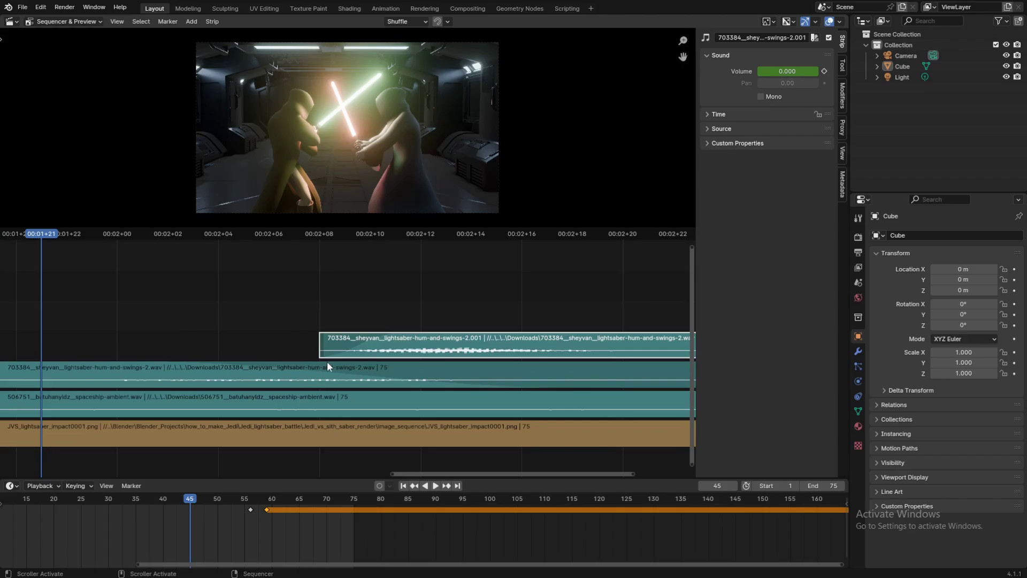
scroll(348, 386, up, 2)
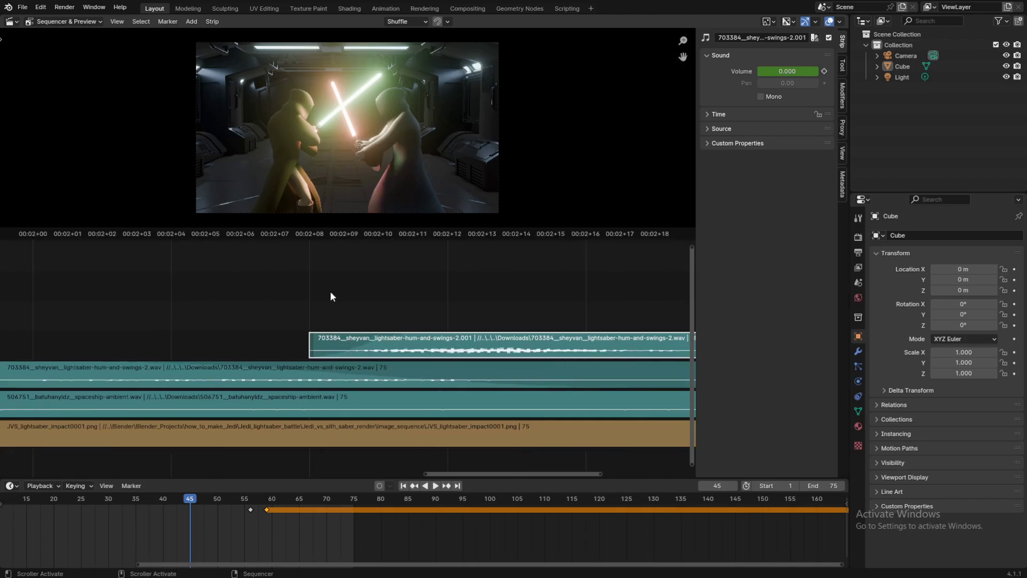
scroll(347, 353, up, 2)
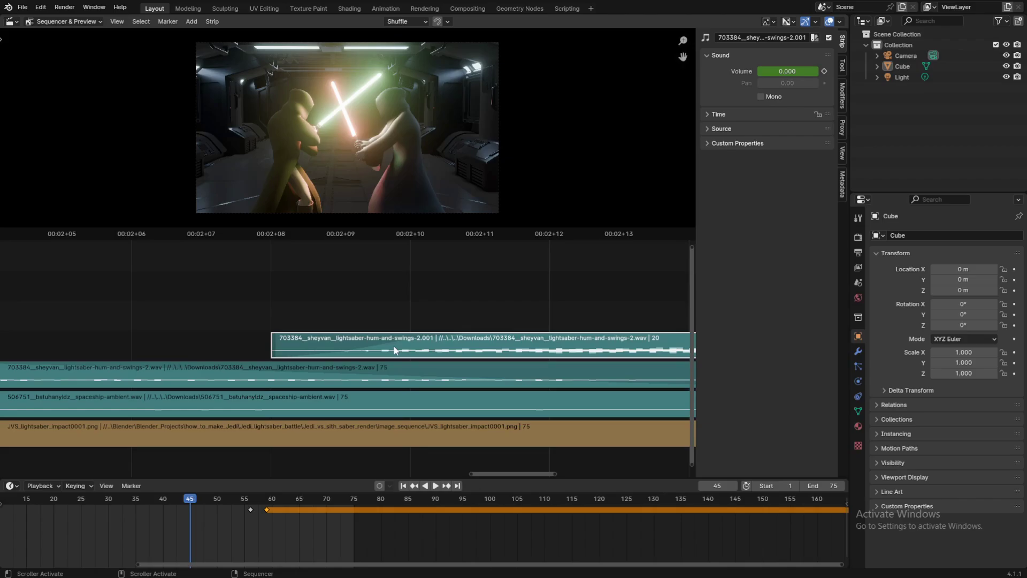
scroll(377, 374, down, 2)
click(369, 379)
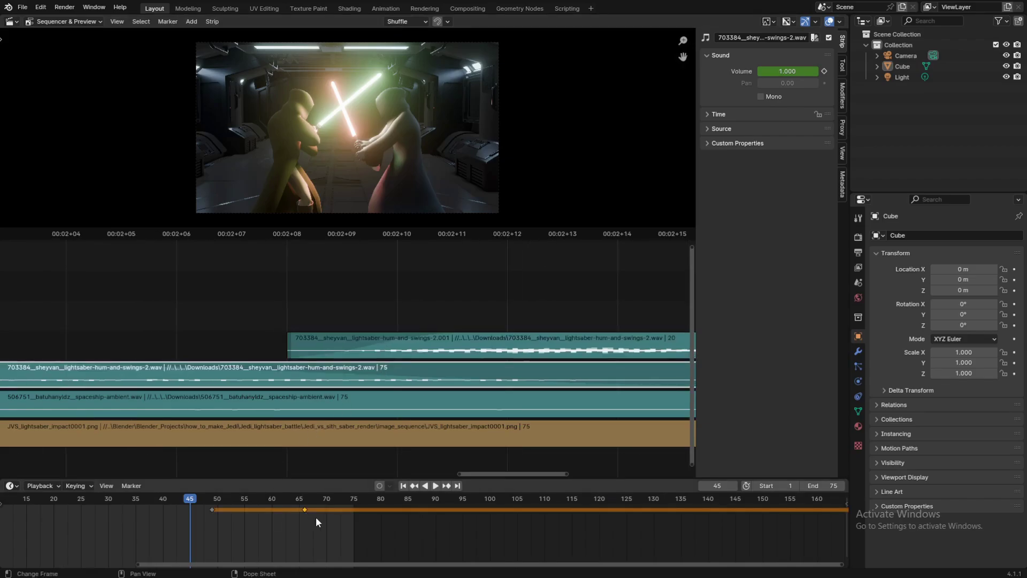
key(g)
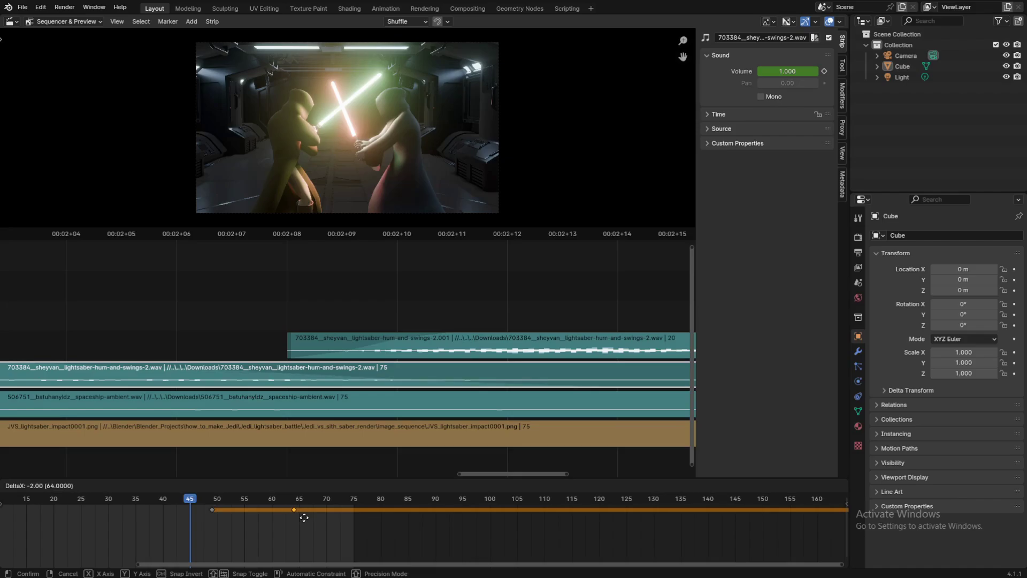
click(304, 517)
key(alt+Tab)
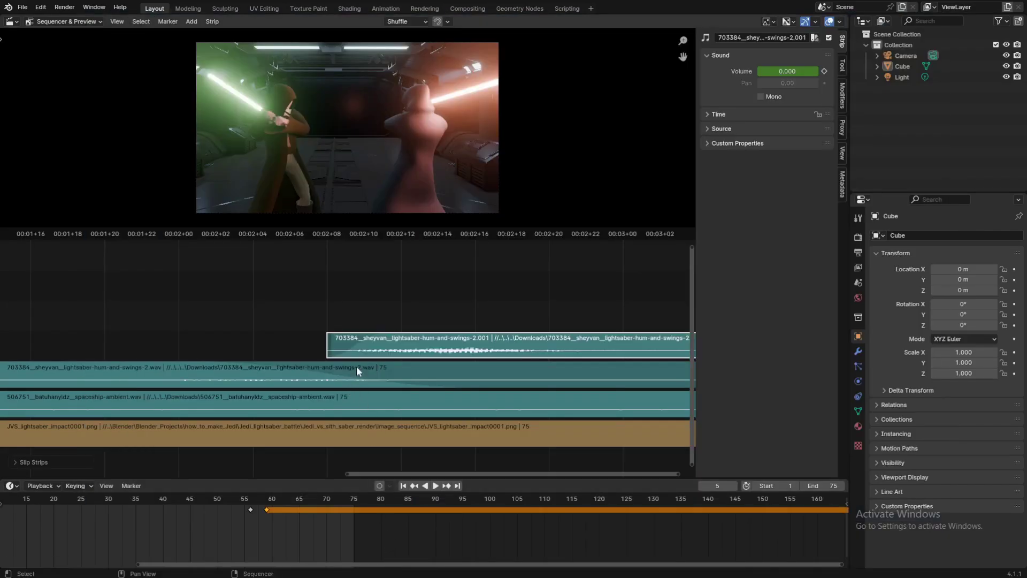
Examine where the swing sounds peak within the crossfade between the original and duplicated hum-and-swings strips
scroll(429, 348, up, 4)
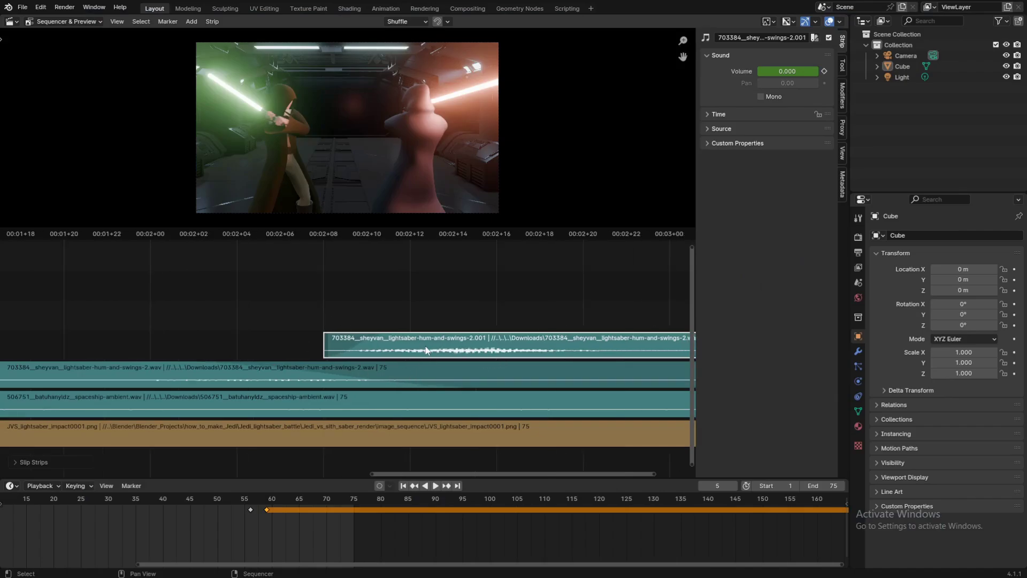
scroll(440, 359, up, 2)
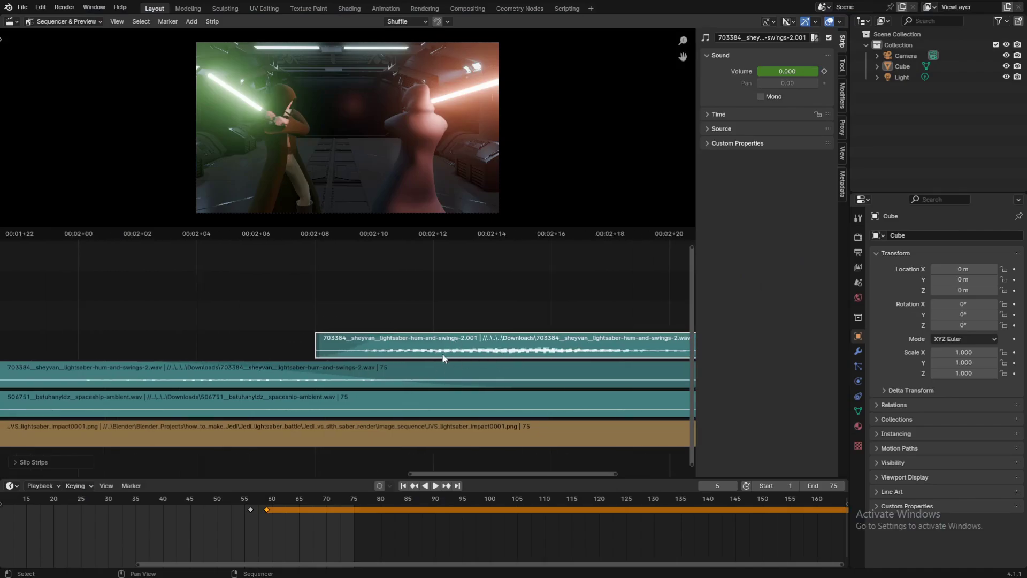
scroll(502, 346, up, 1)
scroll(502, 346, down, 2)
middle_drag(494, 355, 347, 367)
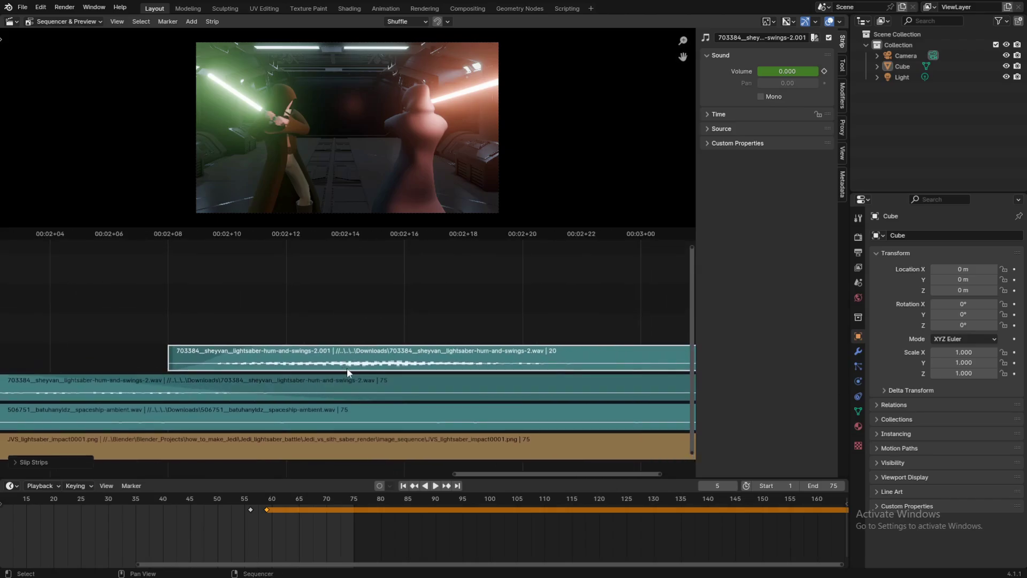
scroll(346, 367, down, 2)
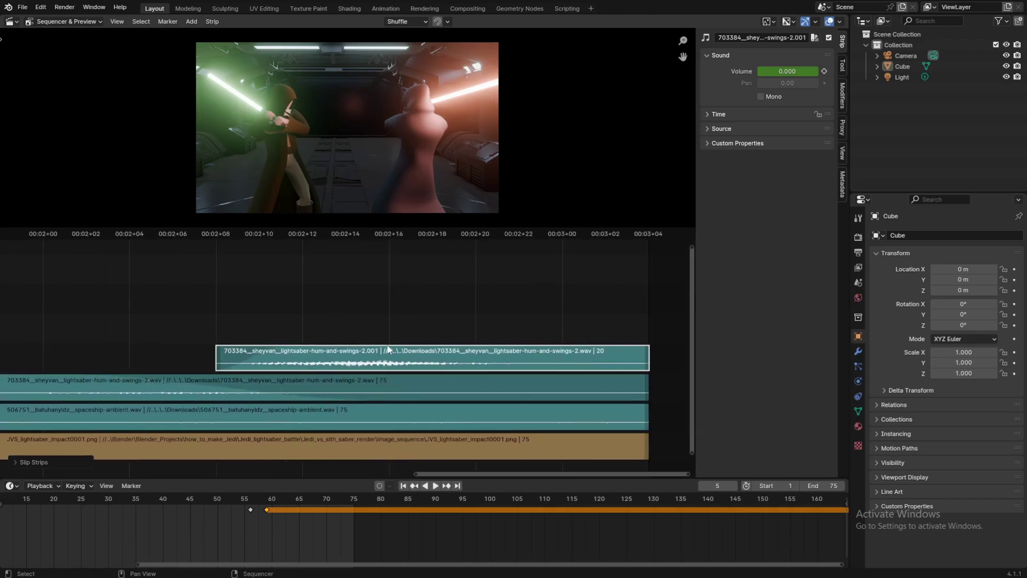
click(351, 383)
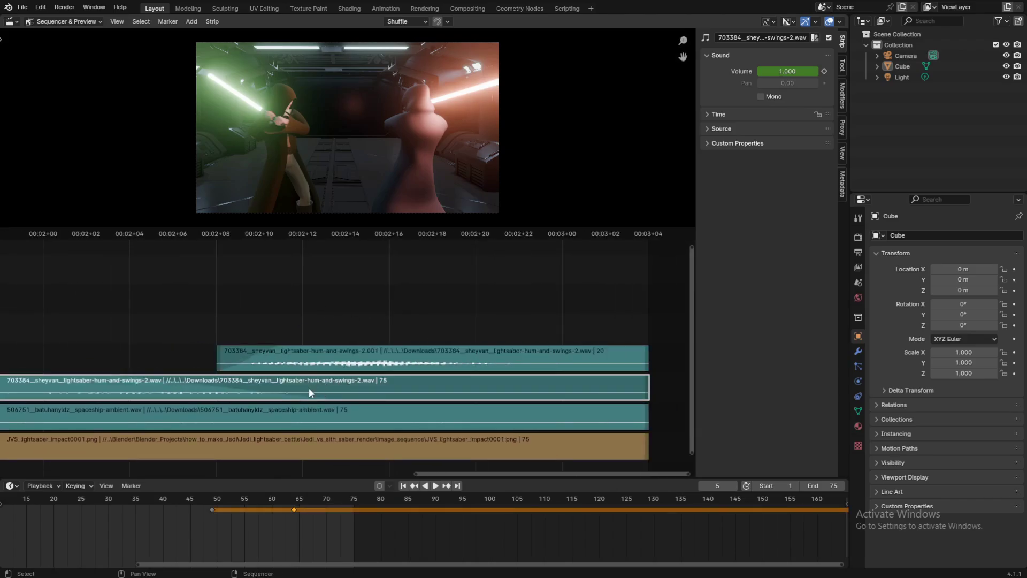
click(332, 356)
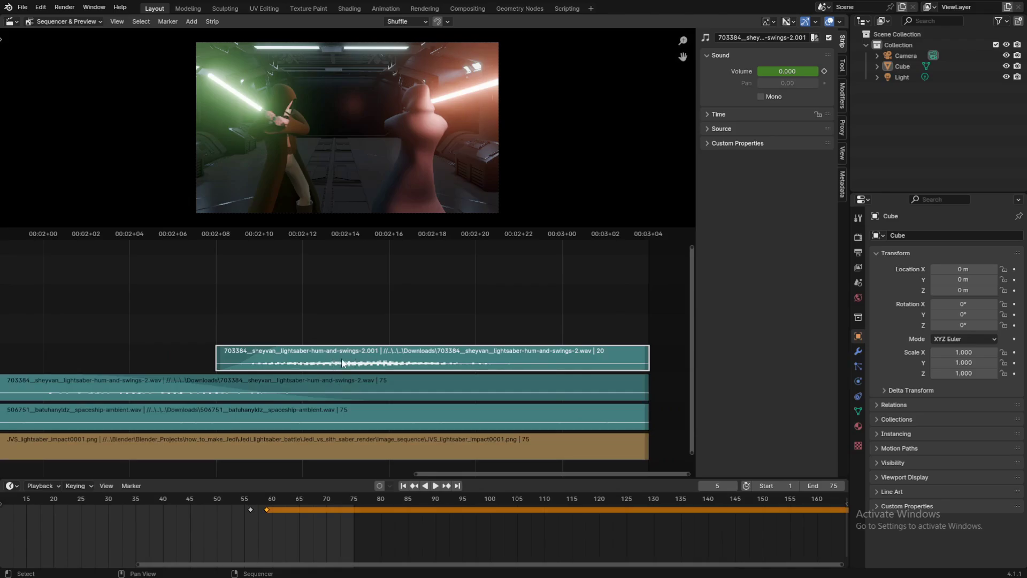
scroll(319, 357, up, 1)
scroll(316, 358, up, 1)
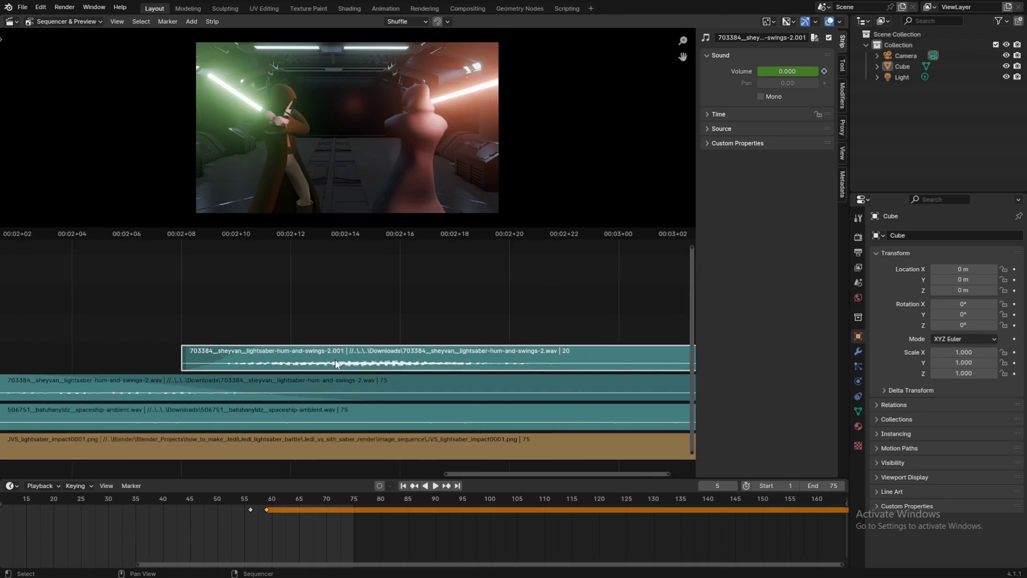
Slip the duplicated hum-and-swings strip's audio later in two passes, so its loud swing section moves toward the strip's end
middle_drag(329, 361, 288, 355)
scroll(291, 352, down, 3)
key(s)
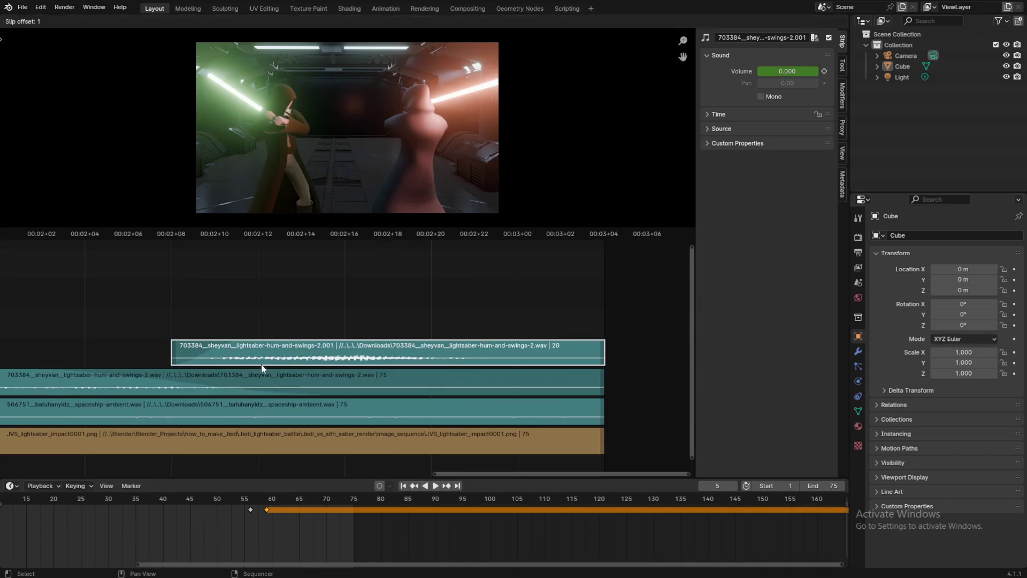
click(454, 359)
key(s)
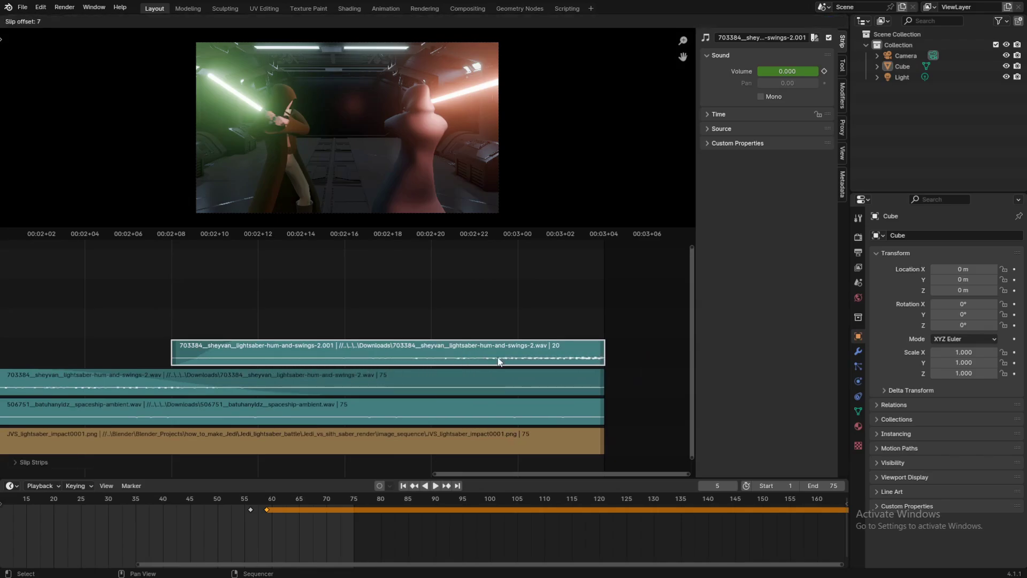
click(565, 356)
scroll(545, 358, up, 1)
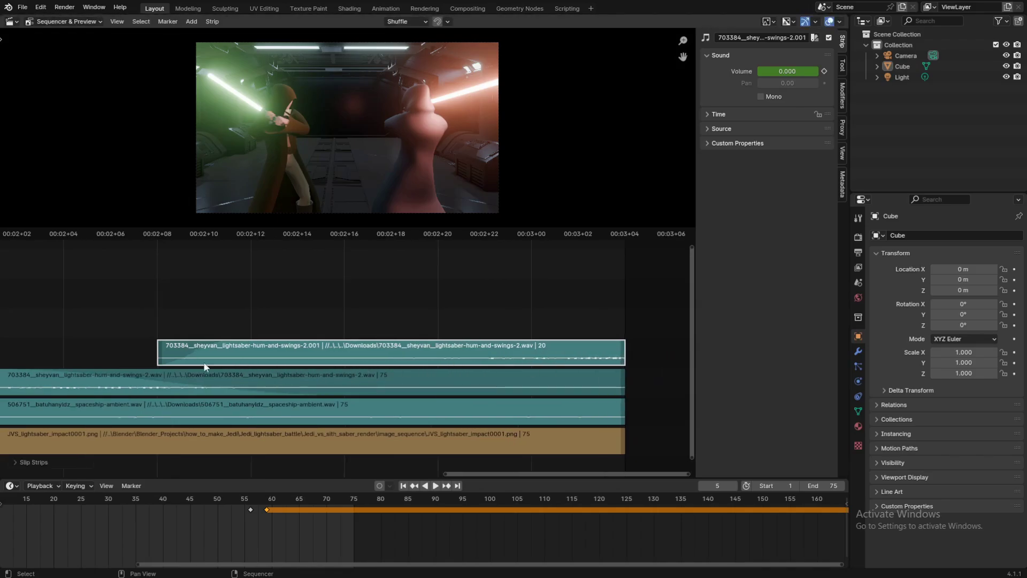
Play the sequence from the beginning to check the slipped hum-and-swings audio, and stop playback
scroll(401, 363, up, 1)
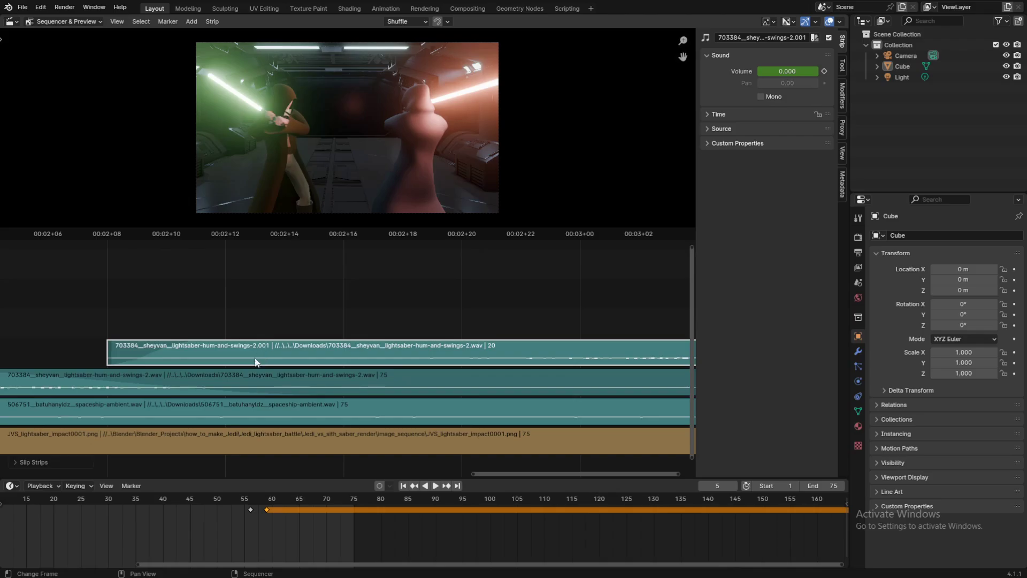
click(101, 235)
scroll(176, 324, down, 14)
middle_drag(213, 337, 418, 324)
scroll(385, 328, up, 5)
scroll(363, 331, down, 4)
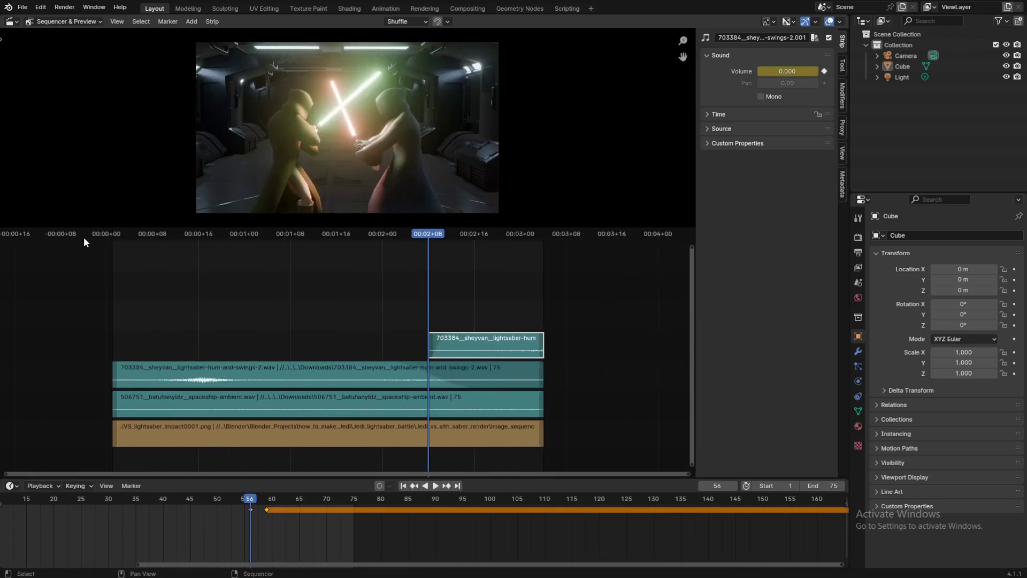
click(106, 235)
key(space)
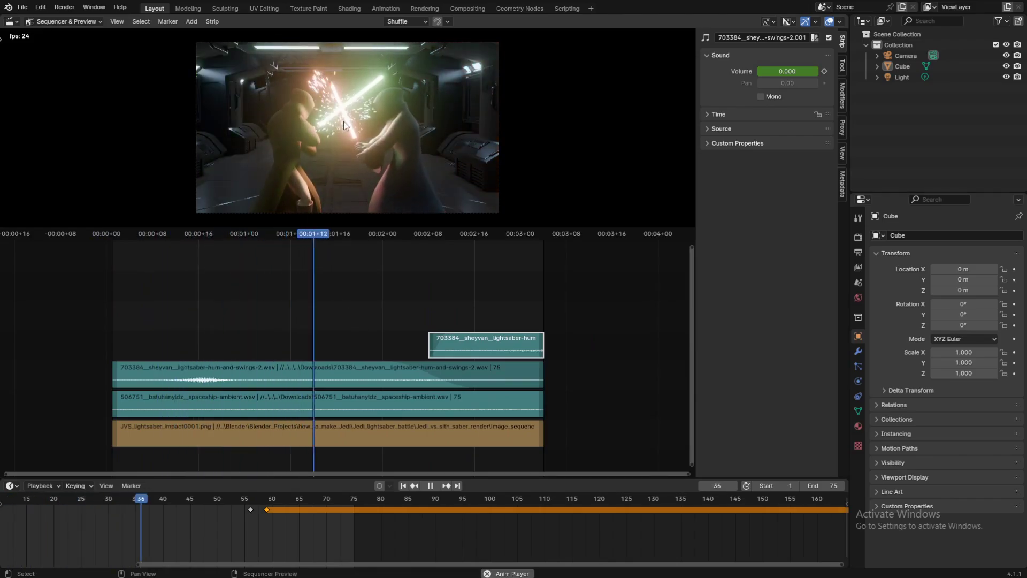
key(Escape)
key(Home)
scroll(443, 361, up, 2)
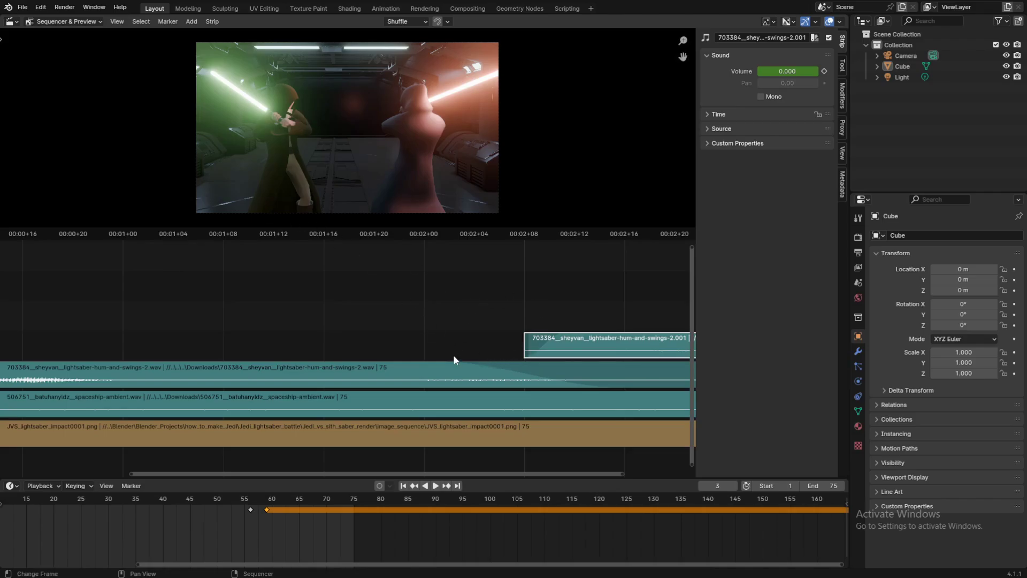
click(350, 568)
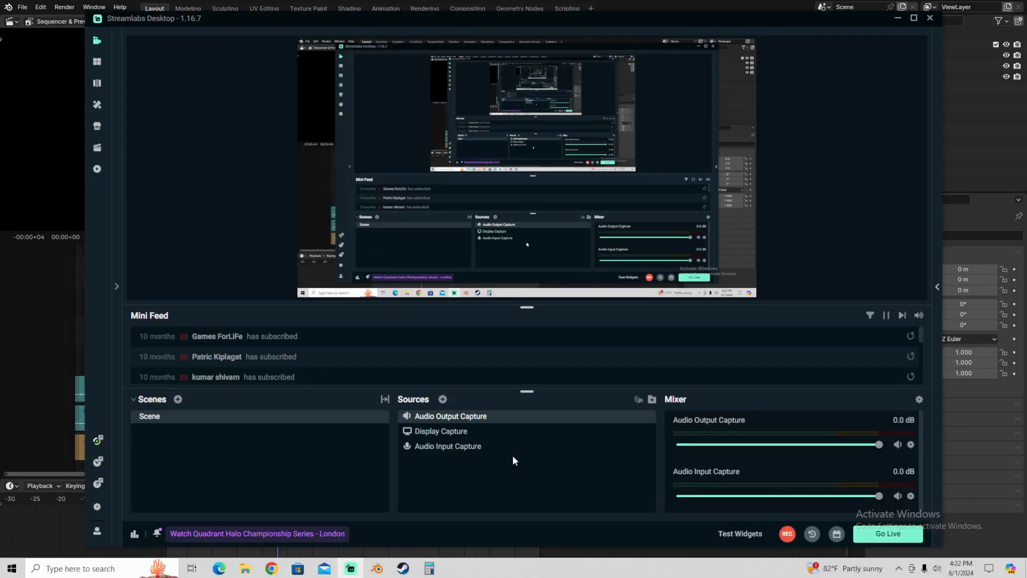
key(alt+Tab)
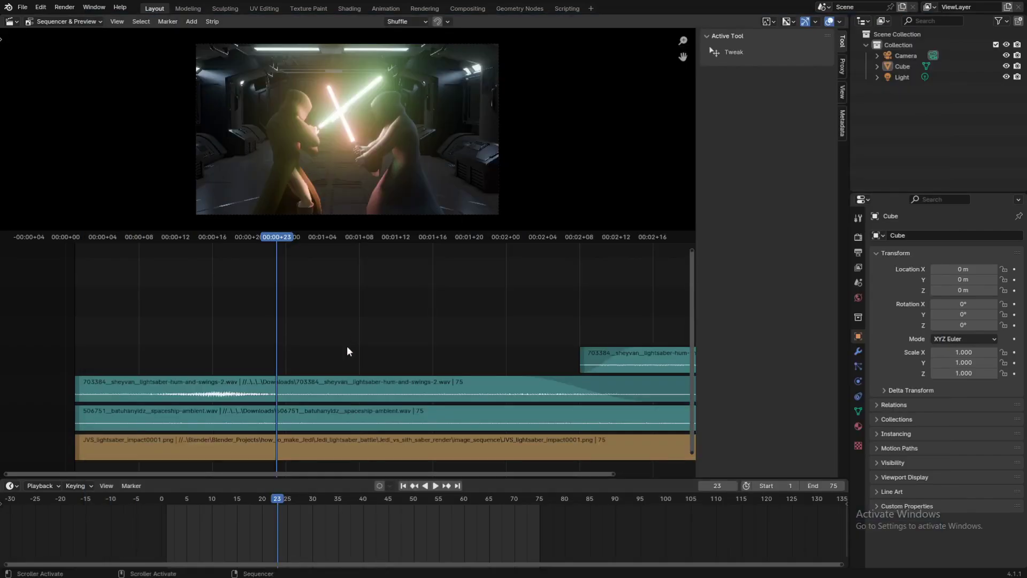
Add the impact sound 78670__joe93barlow__hit3.wav from Downloads as a sound strip starting at frame 23
key(shift+a)
key(shift+a)
click(271, 292)
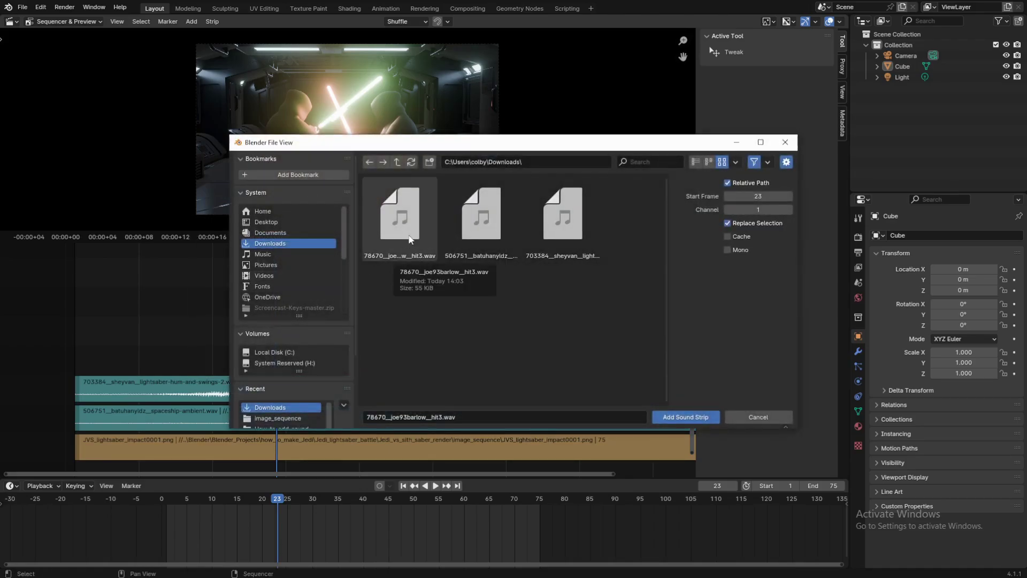
double_click(410, 239)
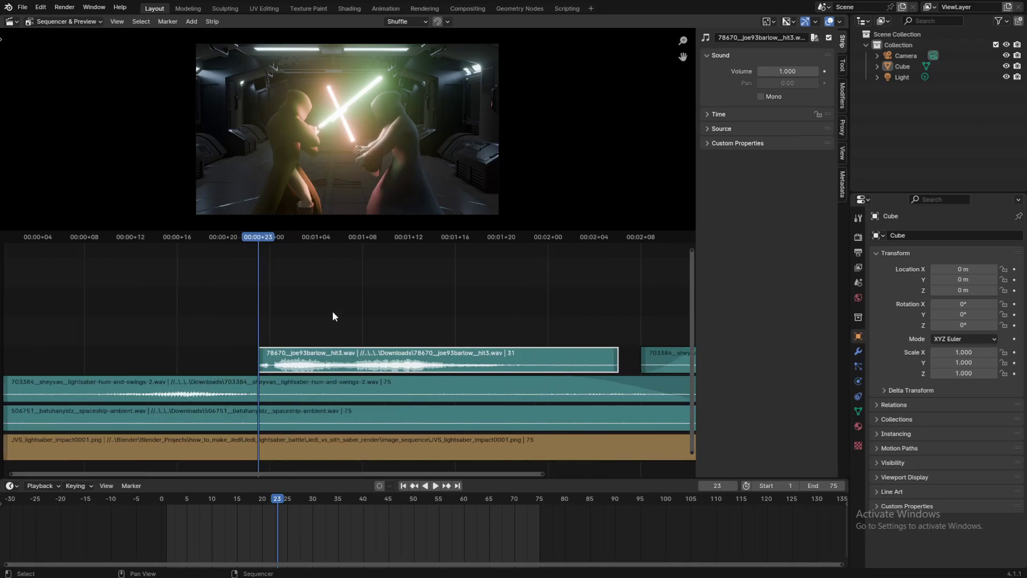
scroll(290, 338, up, 2)
scroll(389, 336, down, 2)
scroll(389, 336, down, 2)
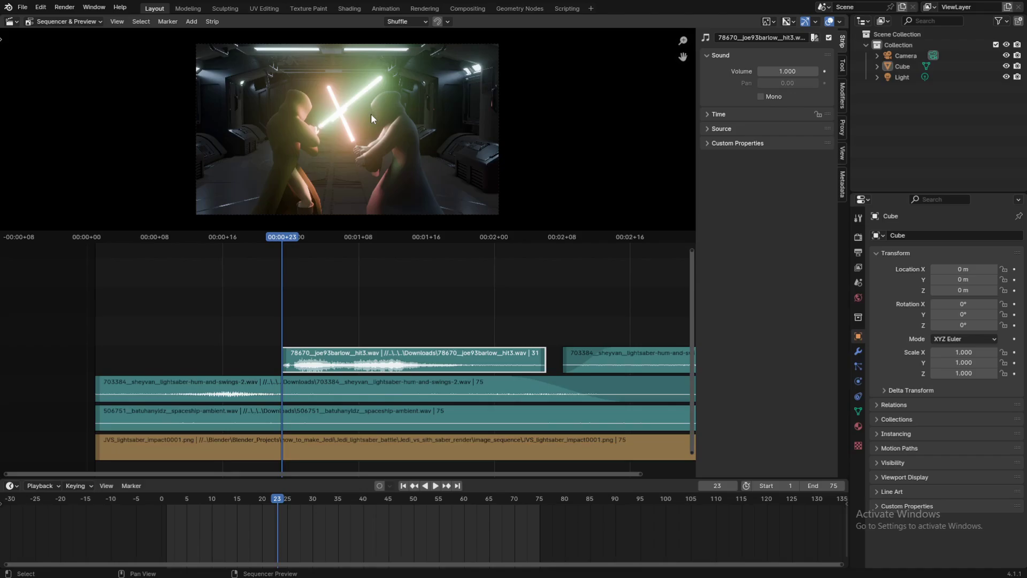
Review the new impact strip from frame 1, and preview the original hum-and-swings strip's fade-out around frame 57
drag(222, 241, 96, 241)
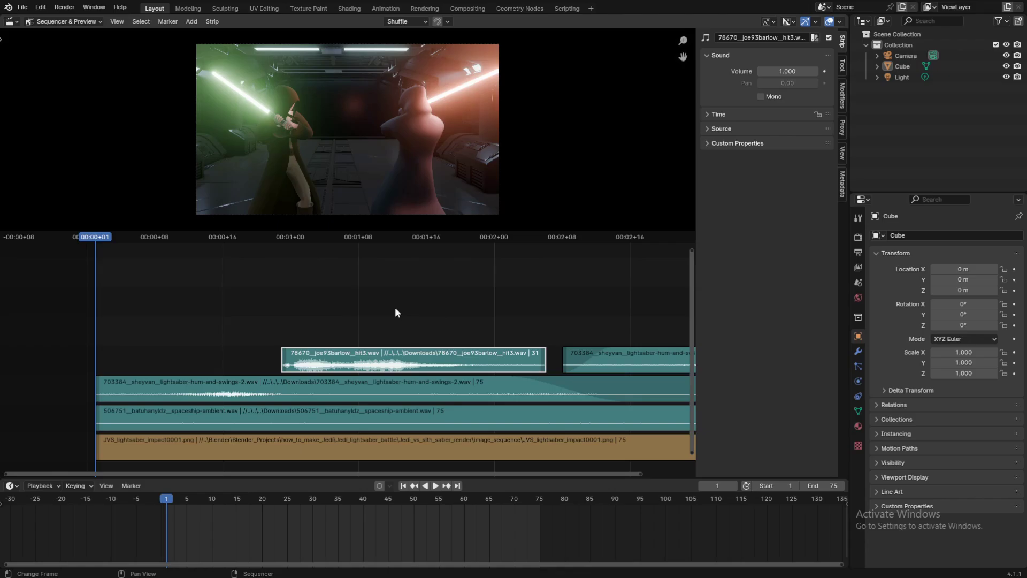
scroll(343, 351, down, 2)
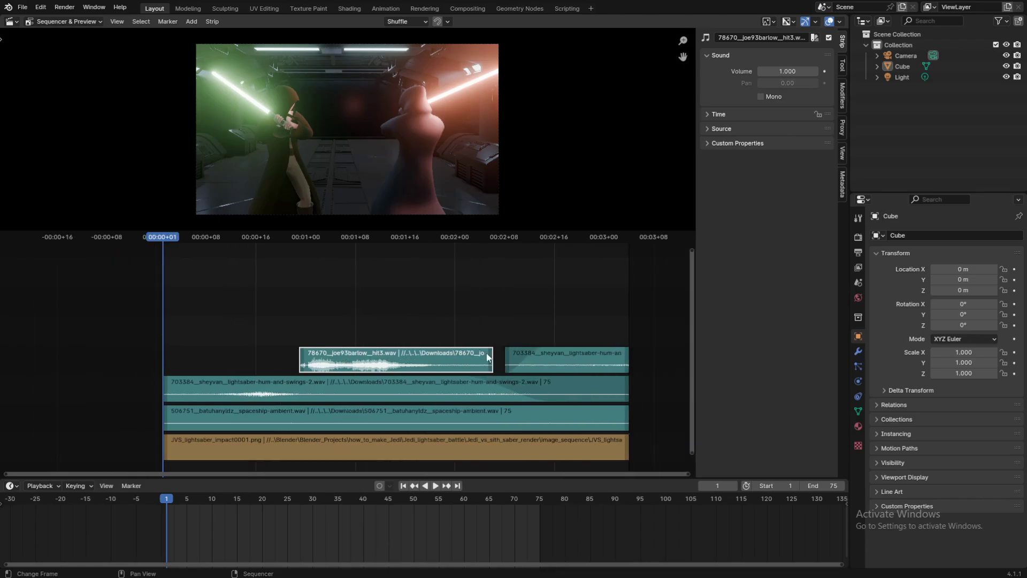
scroll(484, 352, up, 4)
click(353, 369)
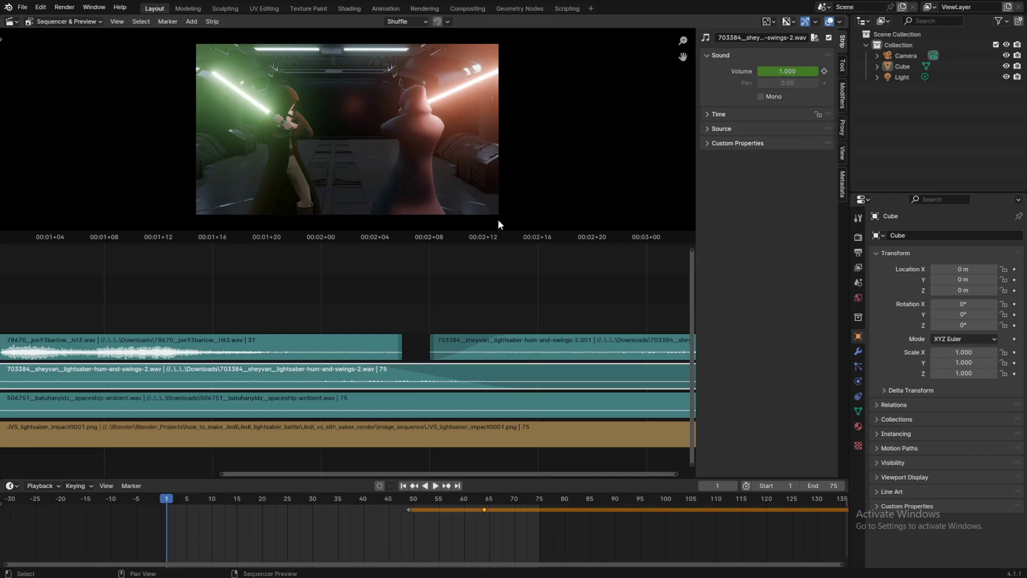
click(444, 237)
key(space)
key(space)
drag(428, 236, 441, 239)
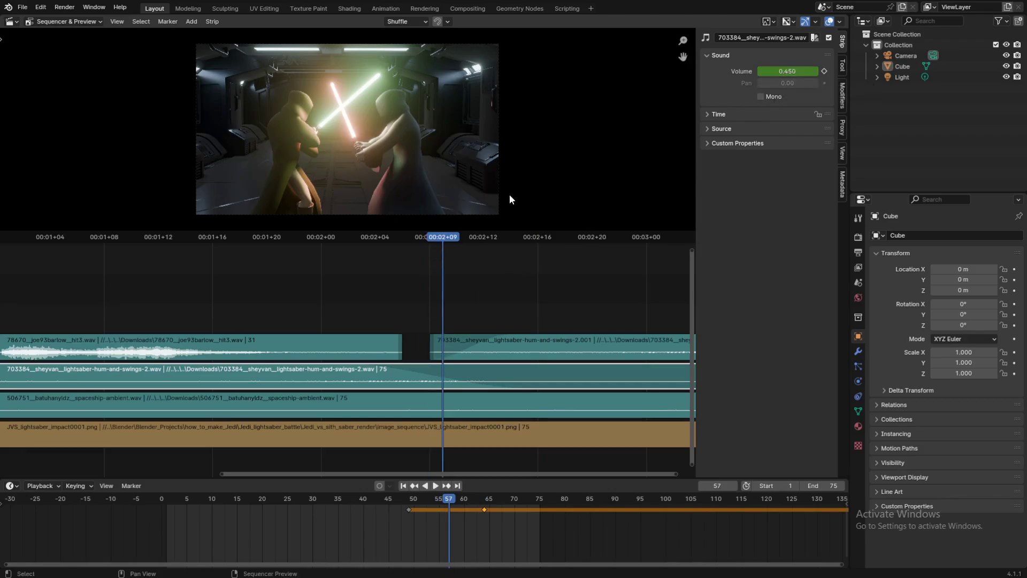
Scrub the original hum strip's fade-out at frames 60 and 61, play the crossfade, and select the duplicated hum strip
scroll(483, 358, up, 3)
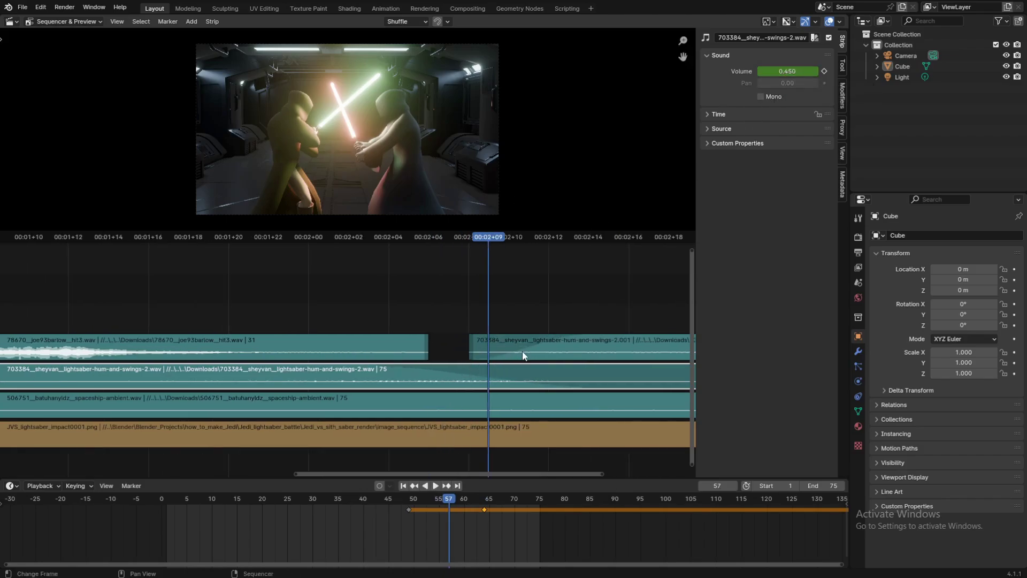
click(556, 240)
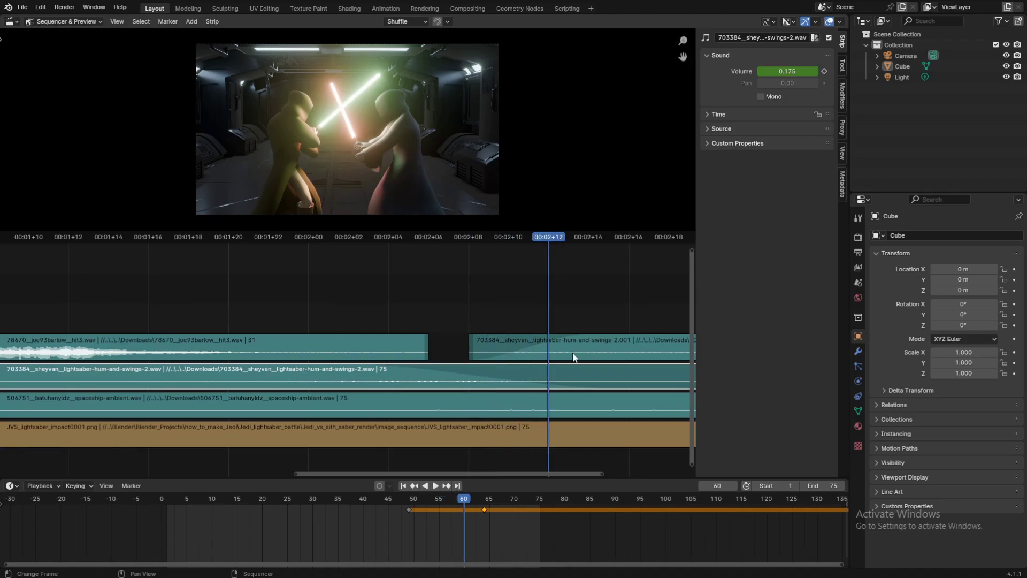
click(570, 240)
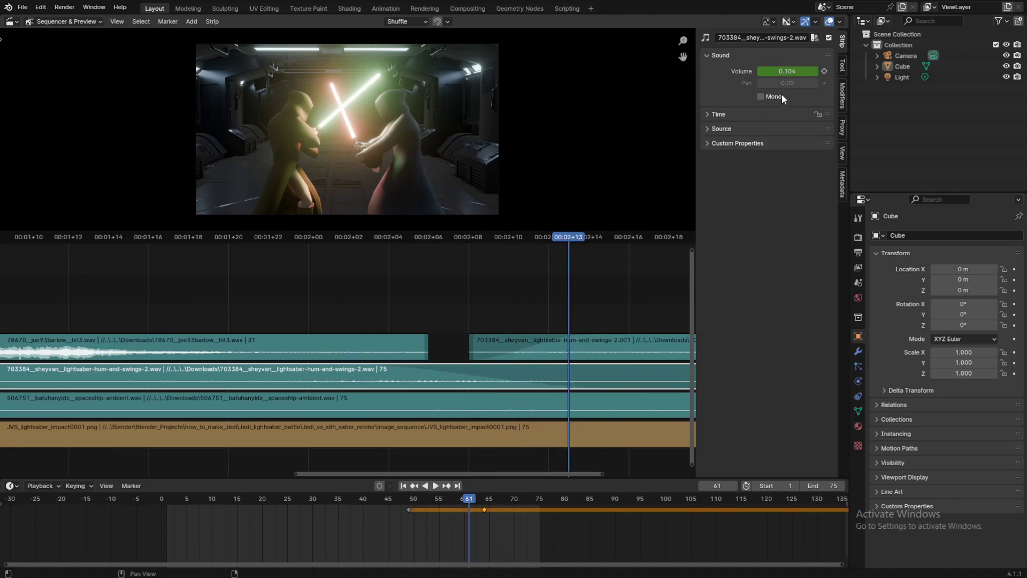
drag(572, 239, 554, 304)
key(space)
key(space)
click(575, 349)
scroll(376, 309, down, 3)
middle_drag(354, 294, 485, 313)
Save the project, and open the Save As dialog for How_to_sound_effects.blend
key(alt+Tab)
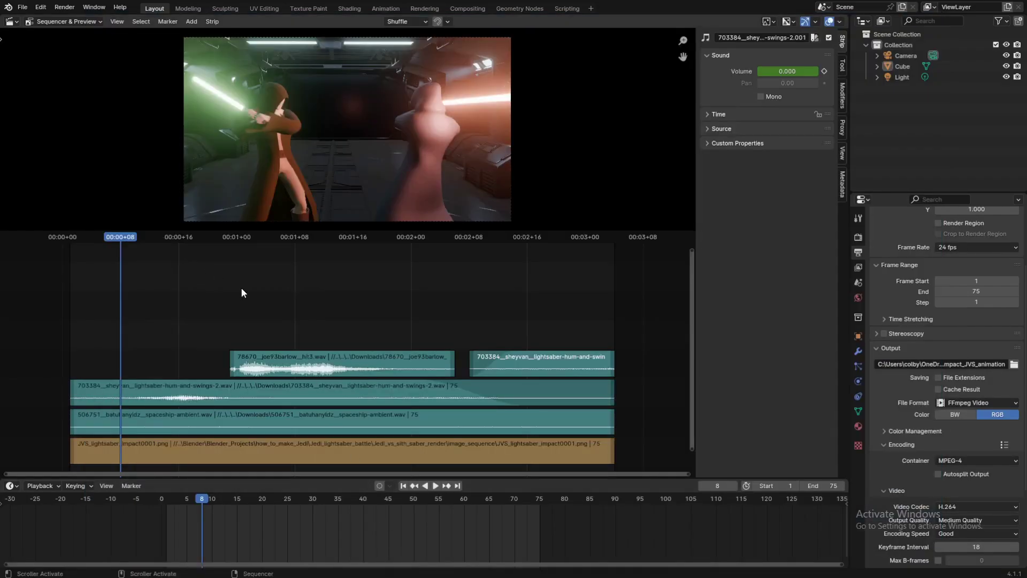
key(ctrl+s)
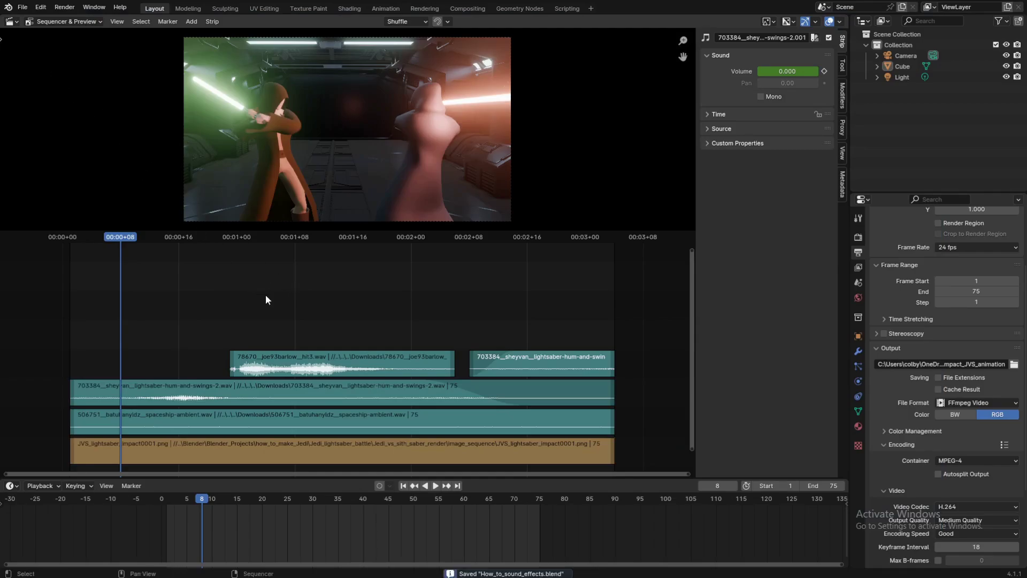
click(22, 8)
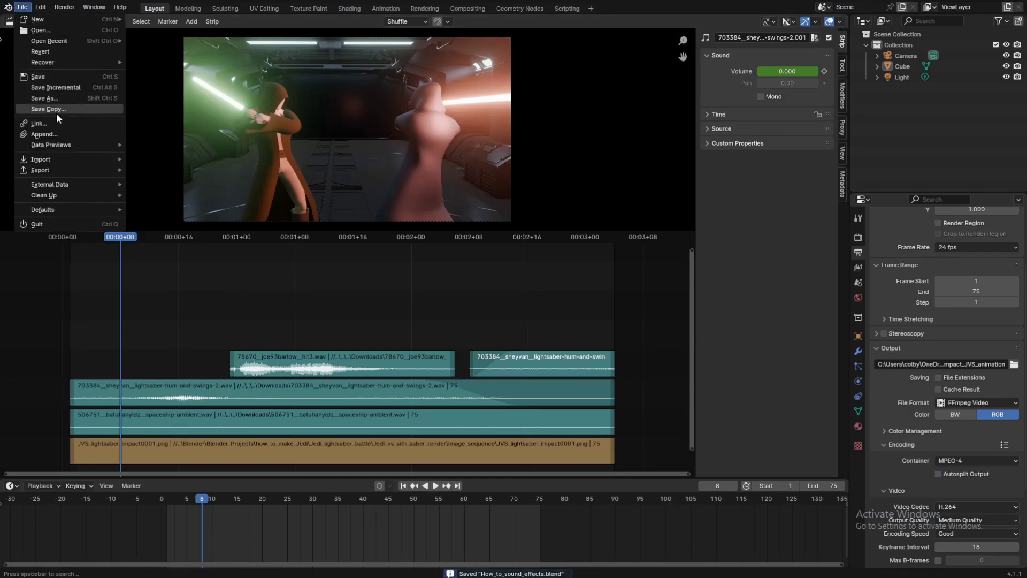
click(26, 8)
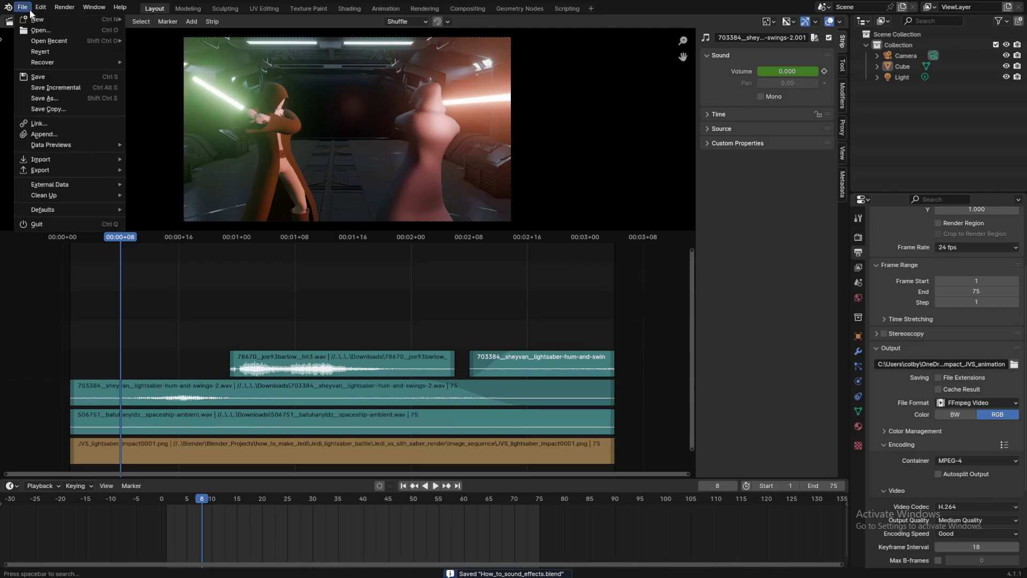
click(76, 98)
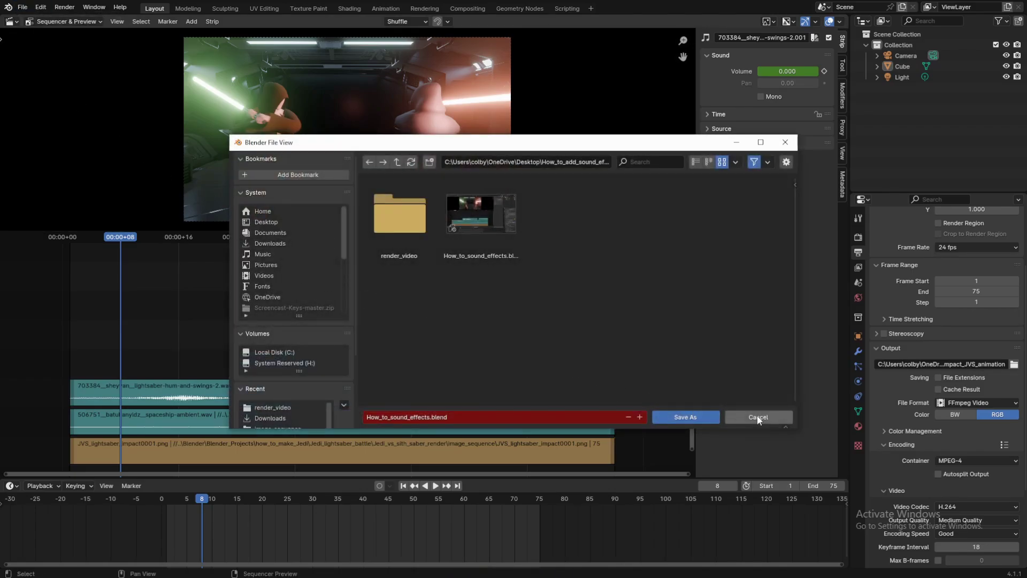
key(alt+Tab)
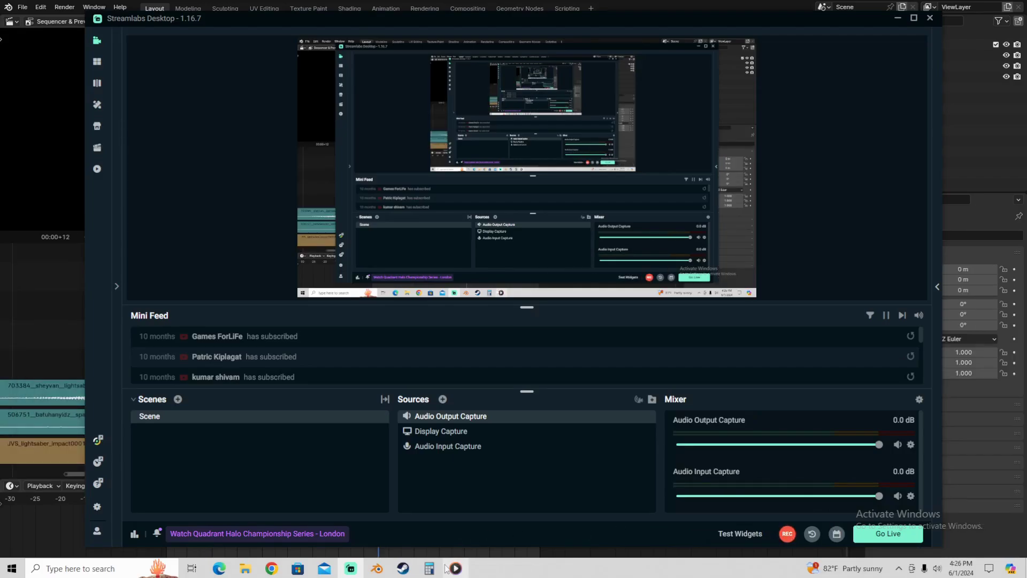
click(377, 568)
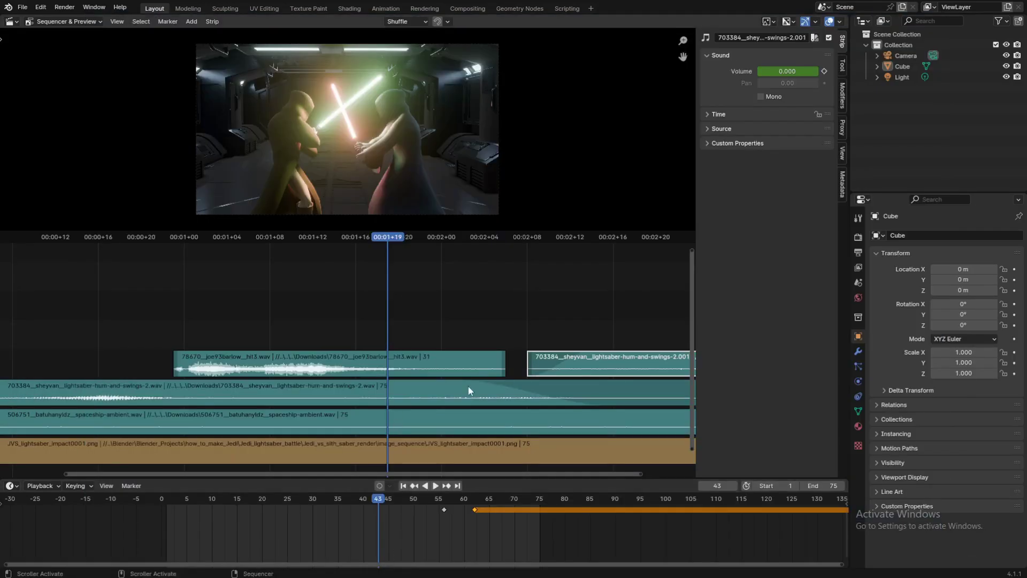
Browse for the render output location and create a folder named render_video inside the Desktop's How_to_add_sound_effects folder
key(Home)
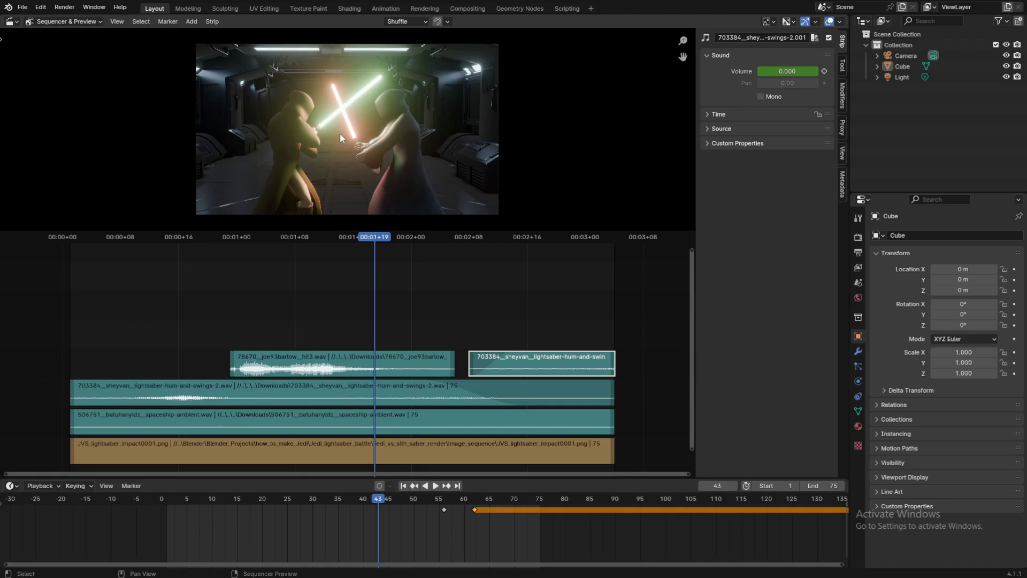
key(Home)
click(858, 252)
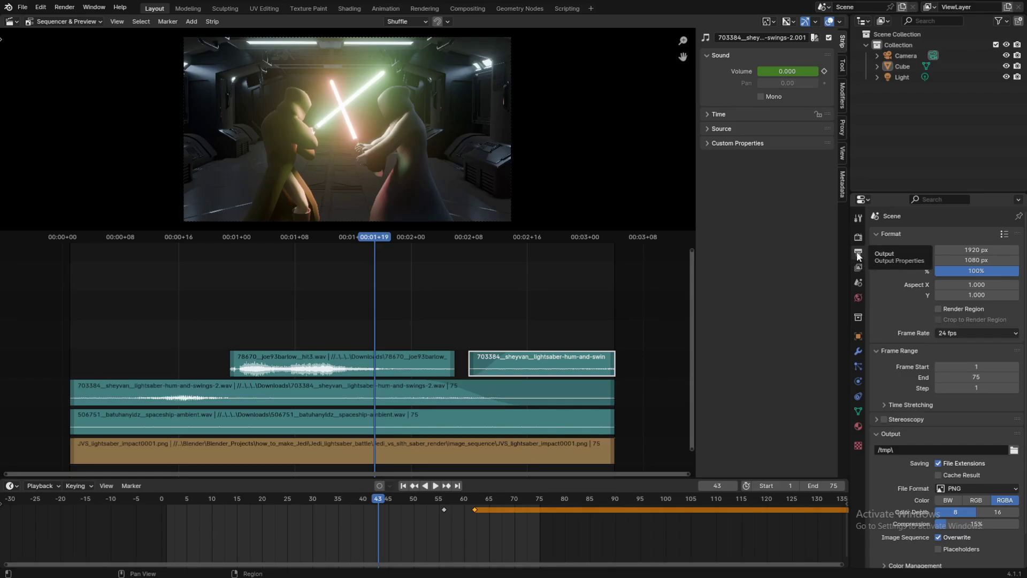
click(1014, 450)
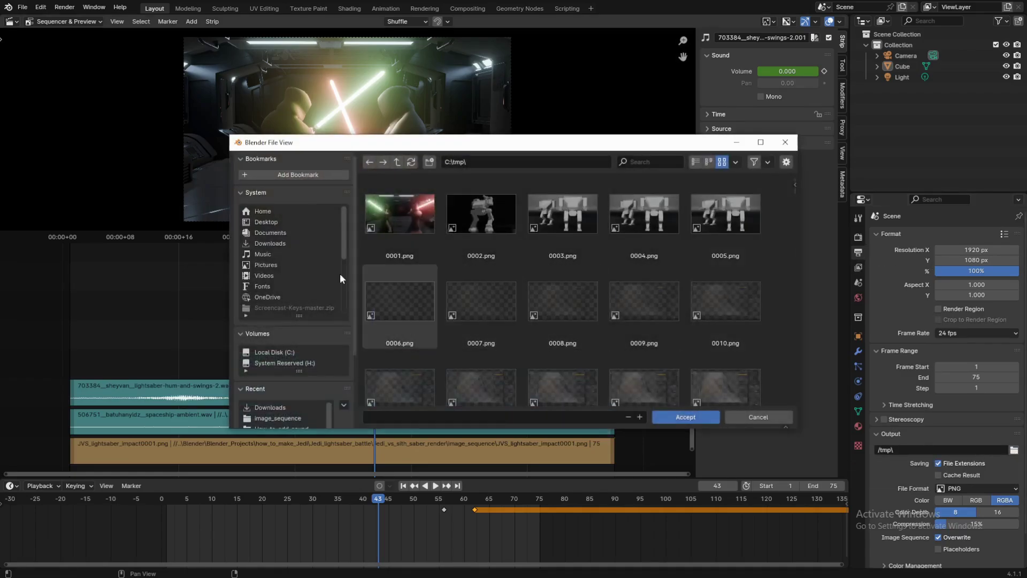
click(298, 223)
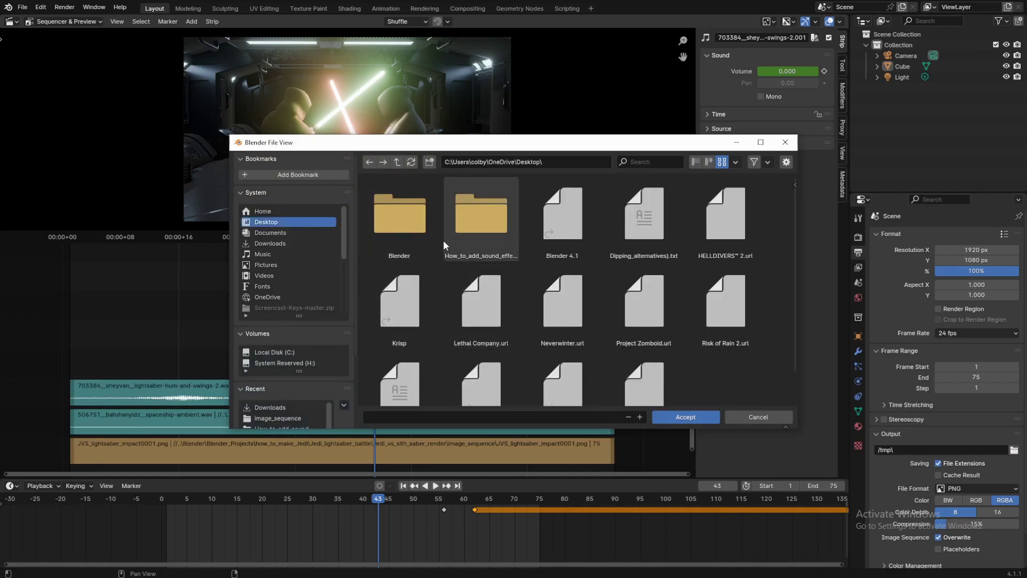
double_click(471, 234)
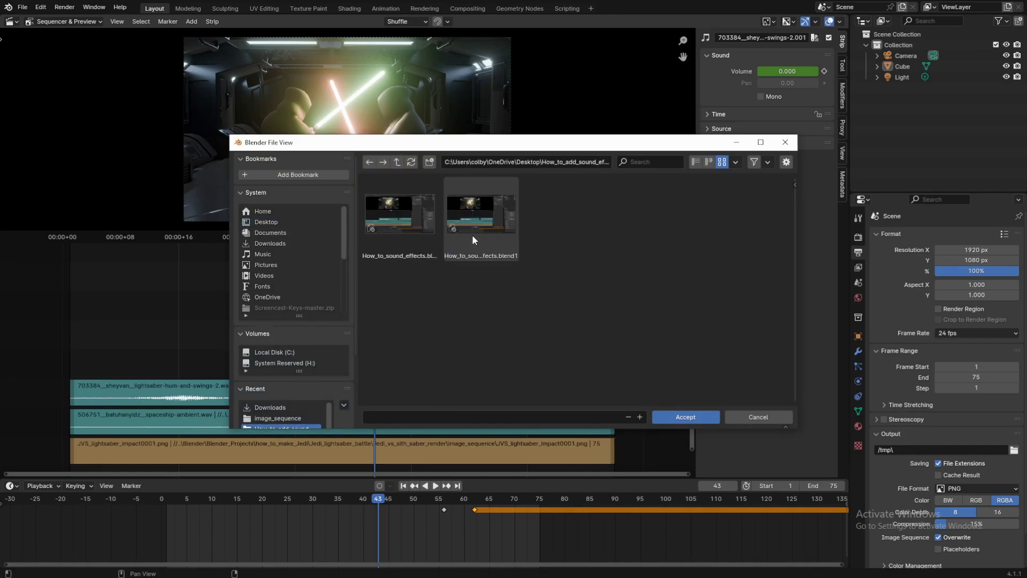
right_click(537, 316)
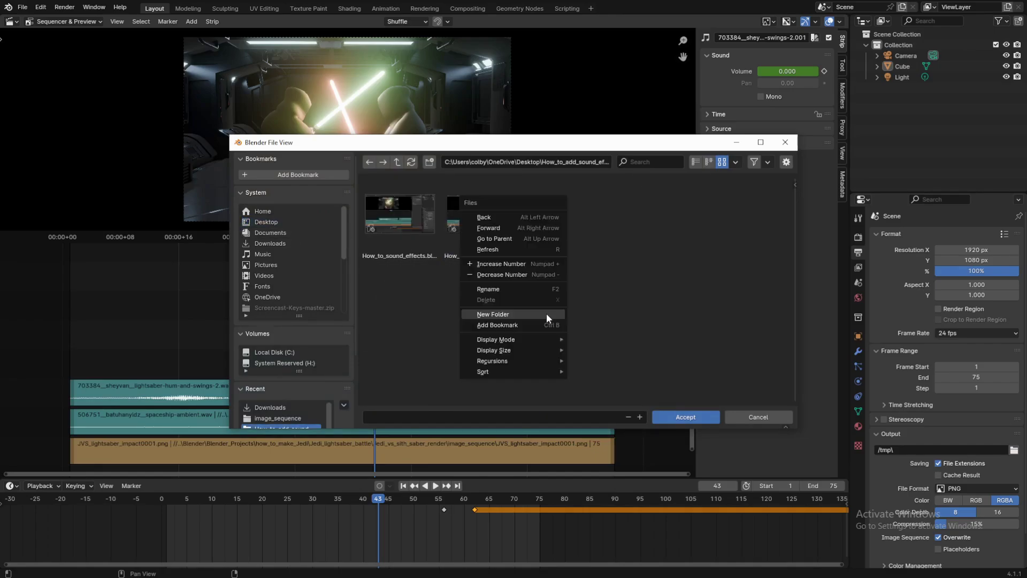
click(512, 315)
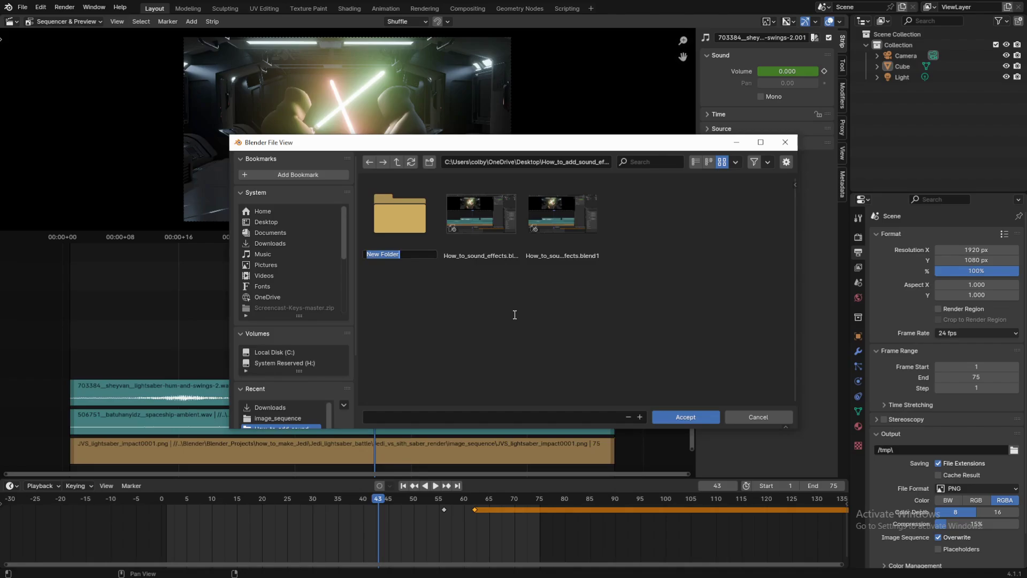
text(render_video)
key(Return)
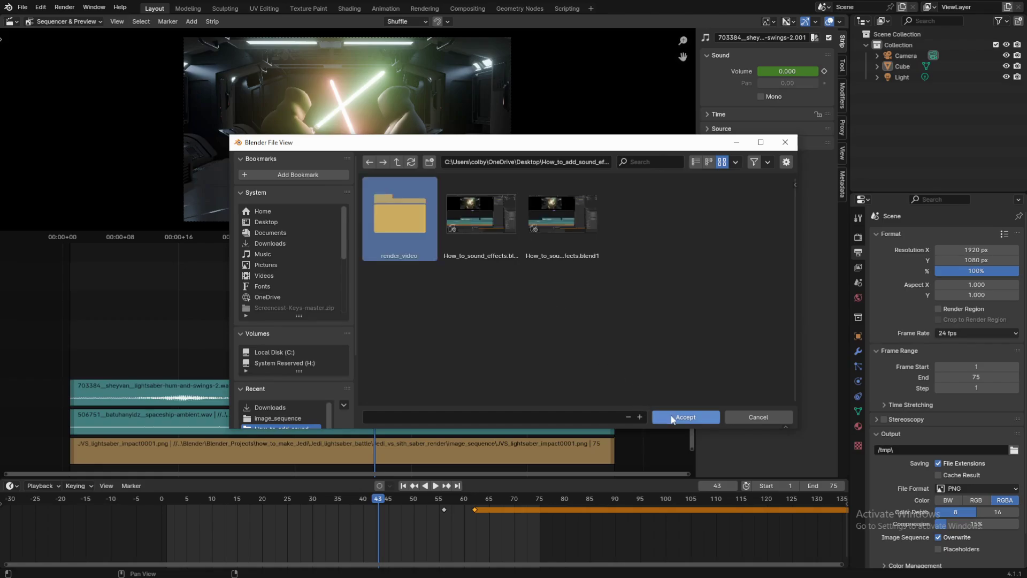
Set the render output path to the render_video folder with the file name Impact_JVS_animation
double_click(407, 226)
click(475, 415)
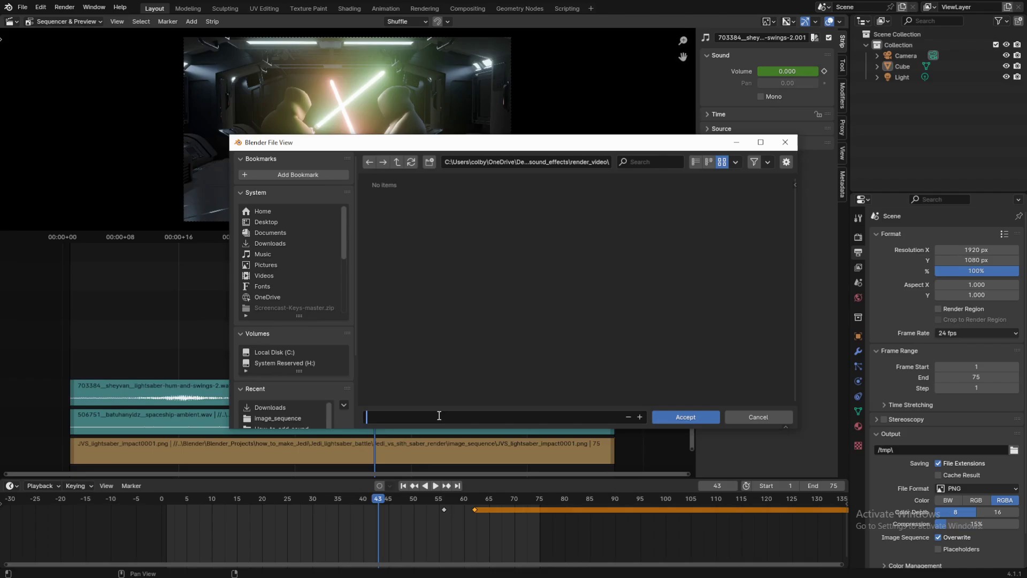
text(Impact_JVS_animation)
key(Return)
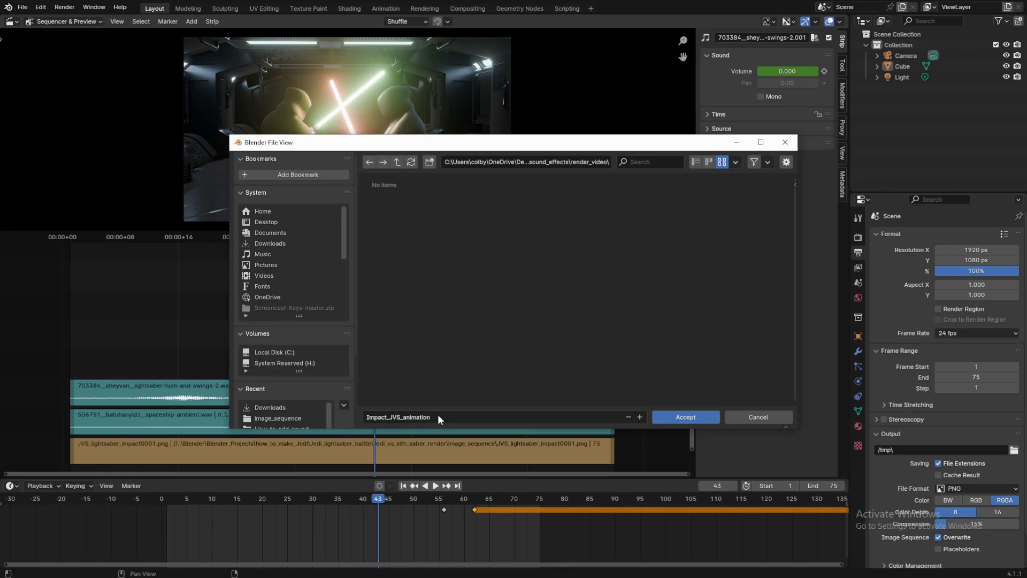
key(Return)
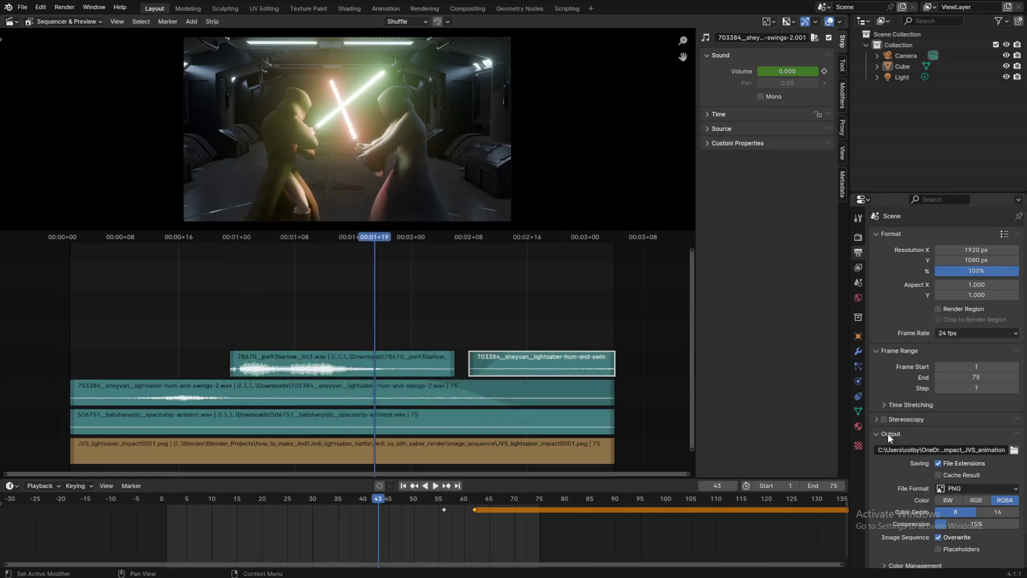
Set the output file format to FFmpeg Video and its encoding container to MPEG-4
scroll(929, 450, down, 2)
click(951, 454)
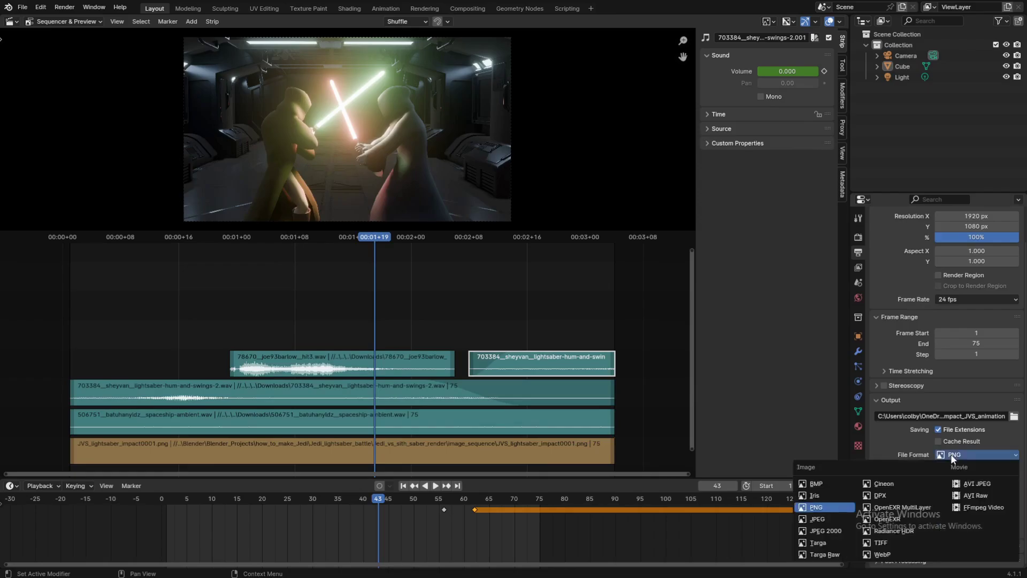
click(987, 505)
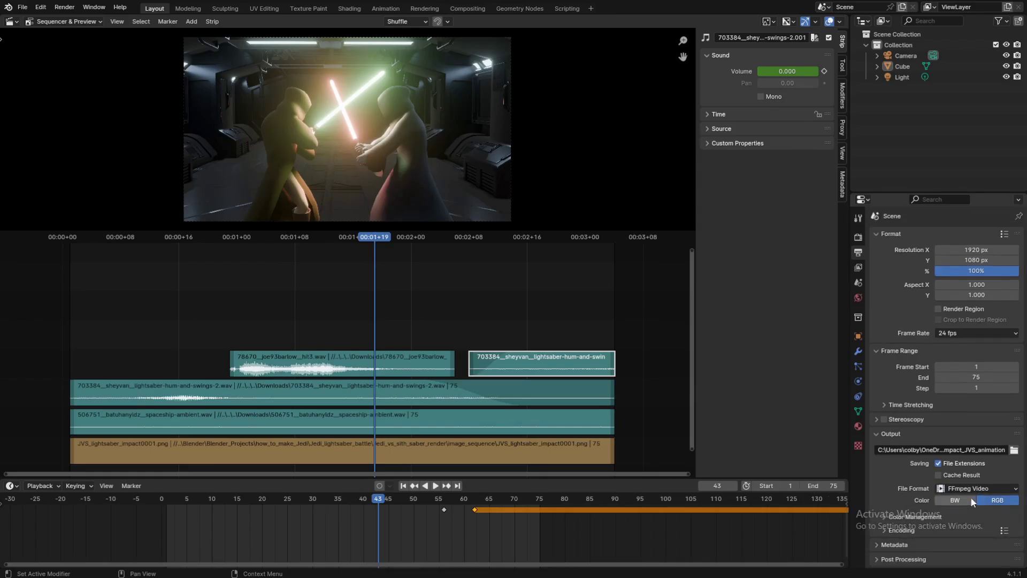
click(887, 531)
scroll(887, 530, down, 5)
click(964, 439)
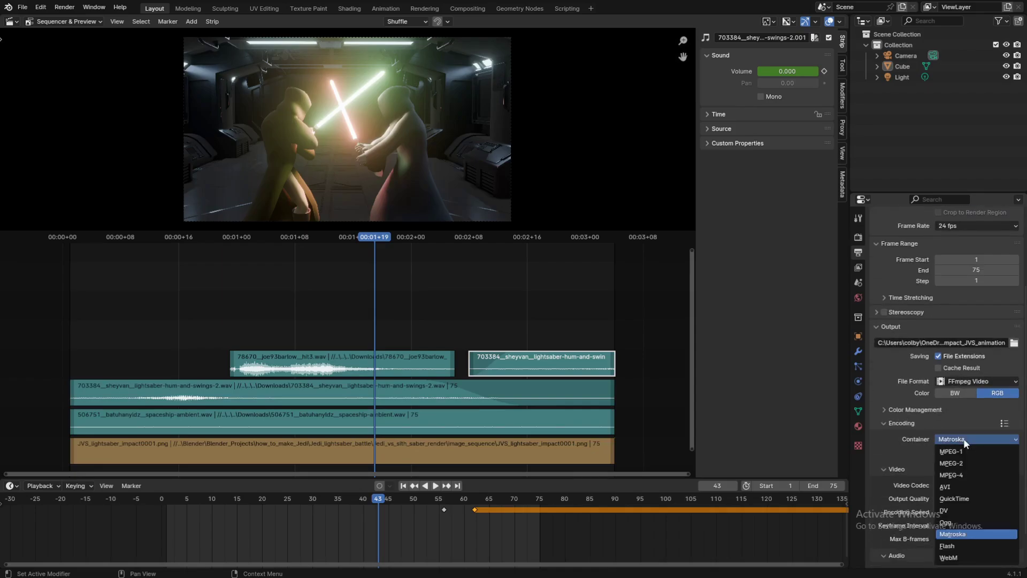
click(958, 474)
Check the video's Output Quality options and set the audio codec to MP3
scroll(921, 467, down, 2)
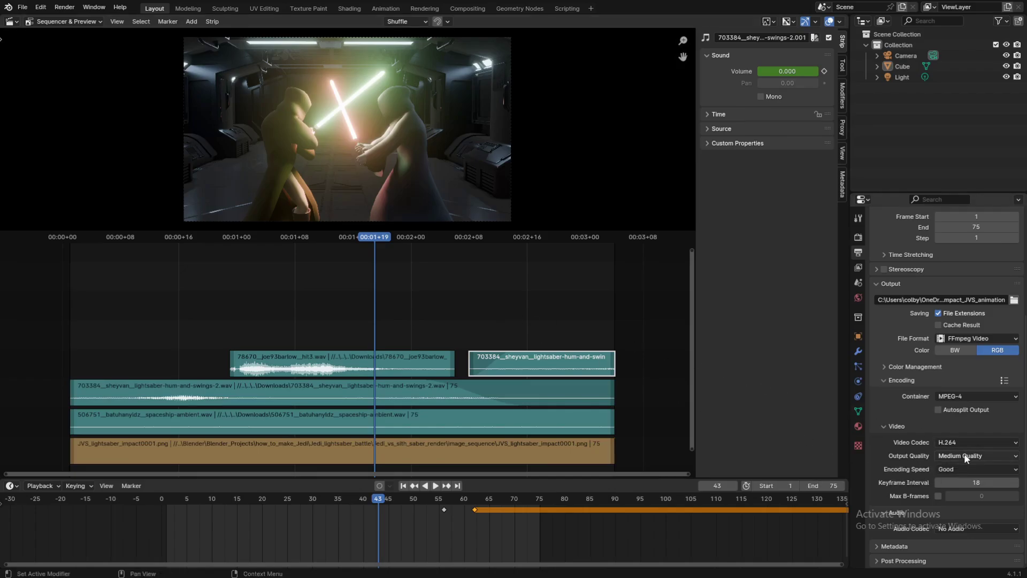
click(961, 454)
click(953, 528)
click(951, 529)
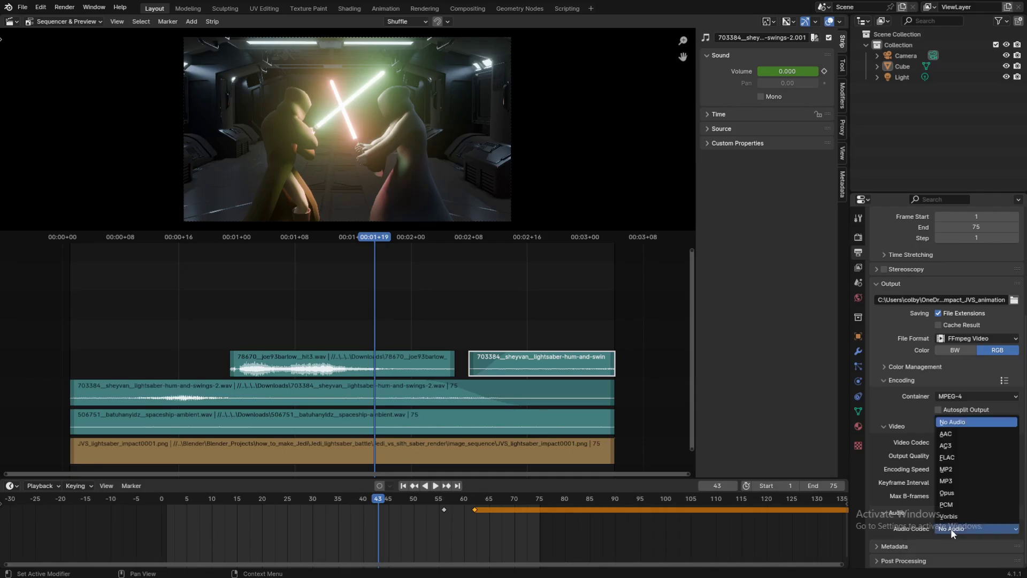
click(954, 480)
Render the edited sequence as an animation
scroll(910, 493, up, 7)
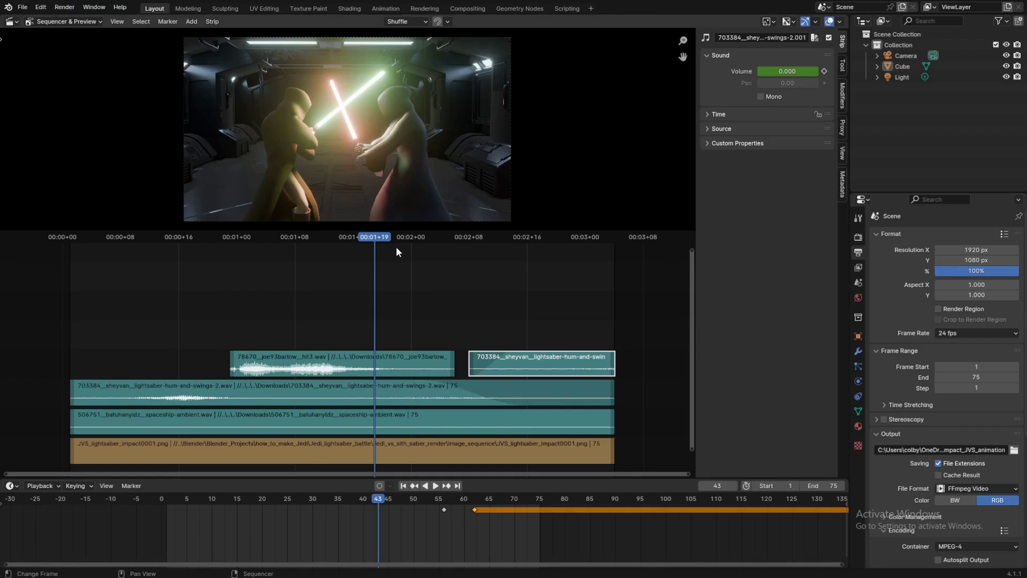
click(62, 7)
key(alt+Tab)
click(786, 533)
click(787, 534)
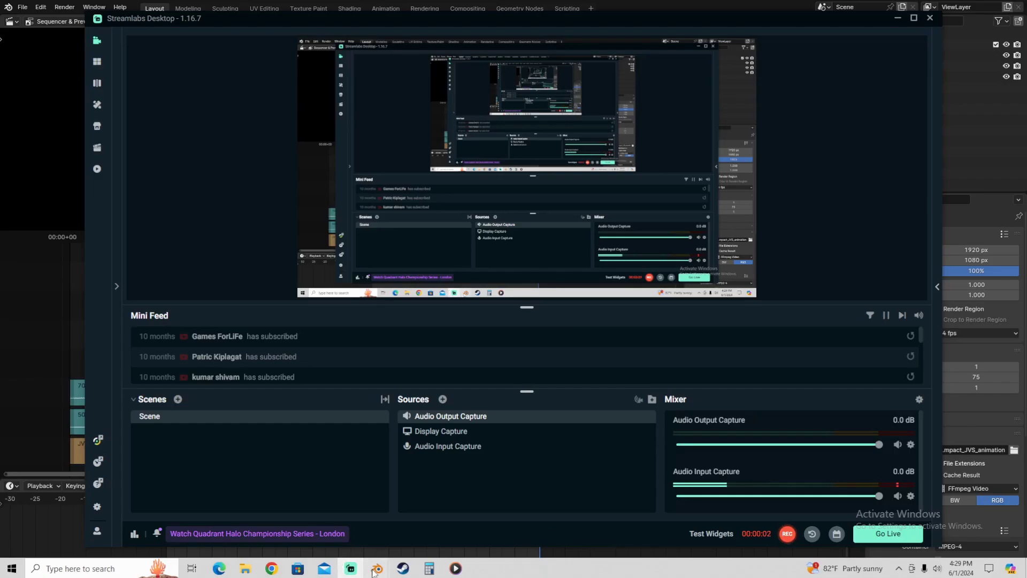
Switch to the Blender render window, inspect the rendered frame 75, and close the window
mouse_move(376, 568)
click(432, 538)
scroll(422, 241, up, 2)
scroll(422, 241, down, 2)
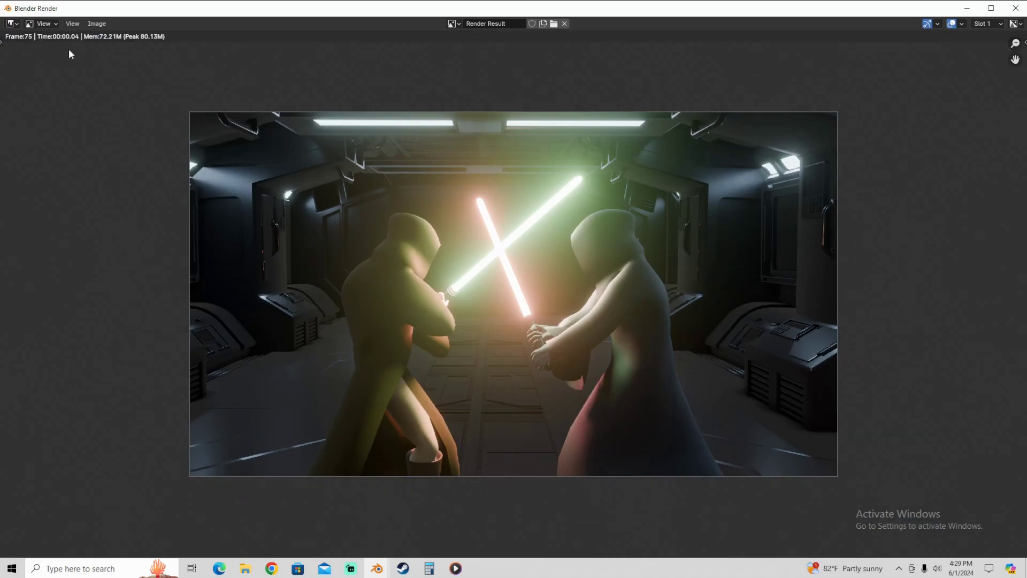
scroll(459, 216, up, 1)
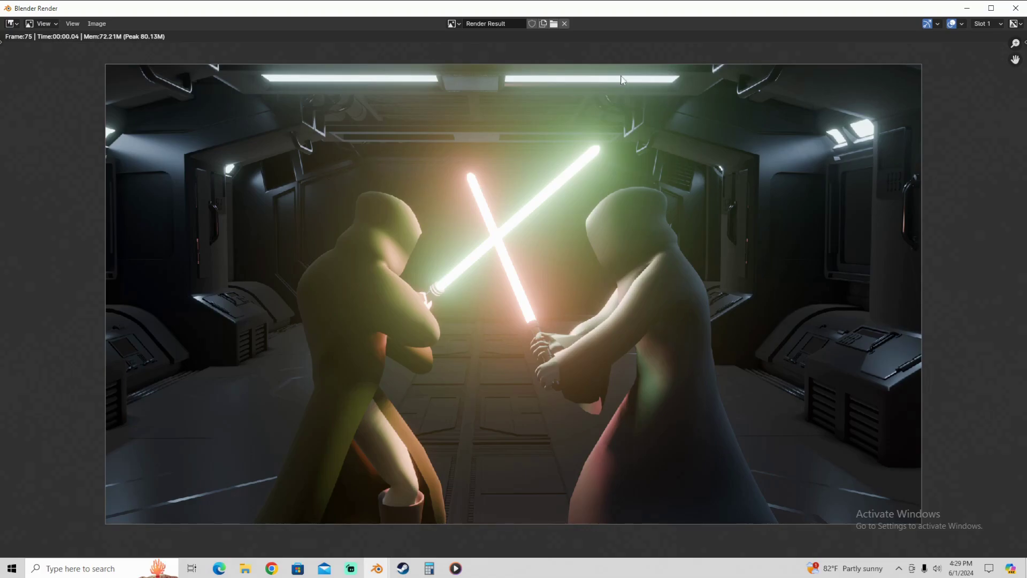
click(1015, 8)
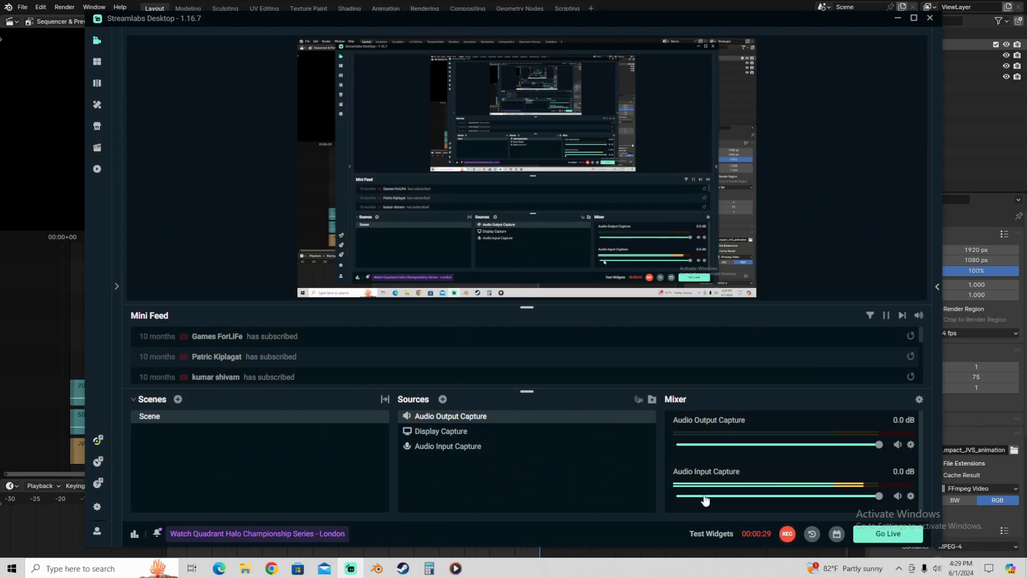
Return to the Blender project window, turn off File Extensions for the output, and review the encoding settings
click(997, 465)
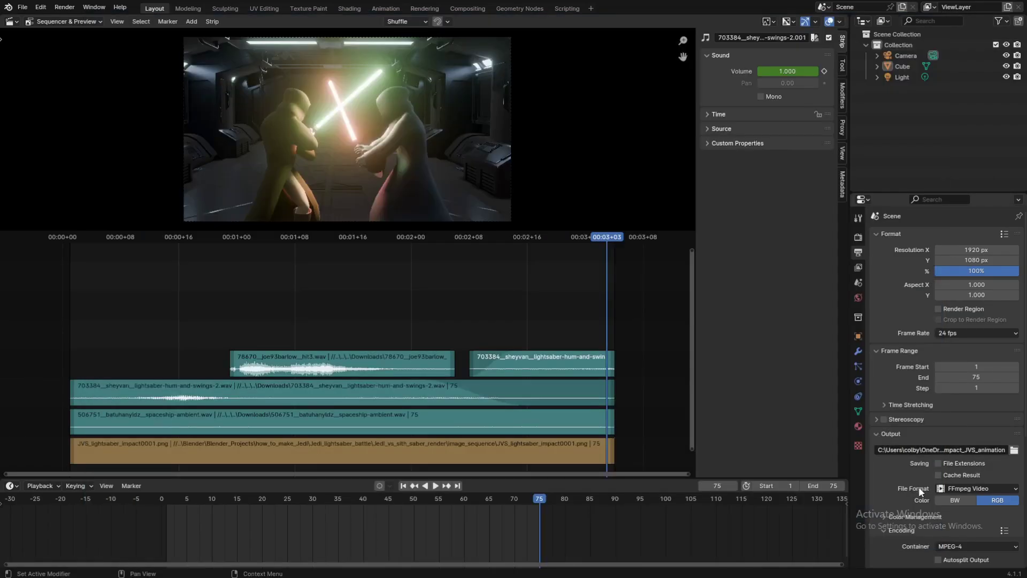
scroll(912, 493, down, 4)
Switch back to Blender and play the finished sequence with its sound effects from frame 1
key(alt+Tab)
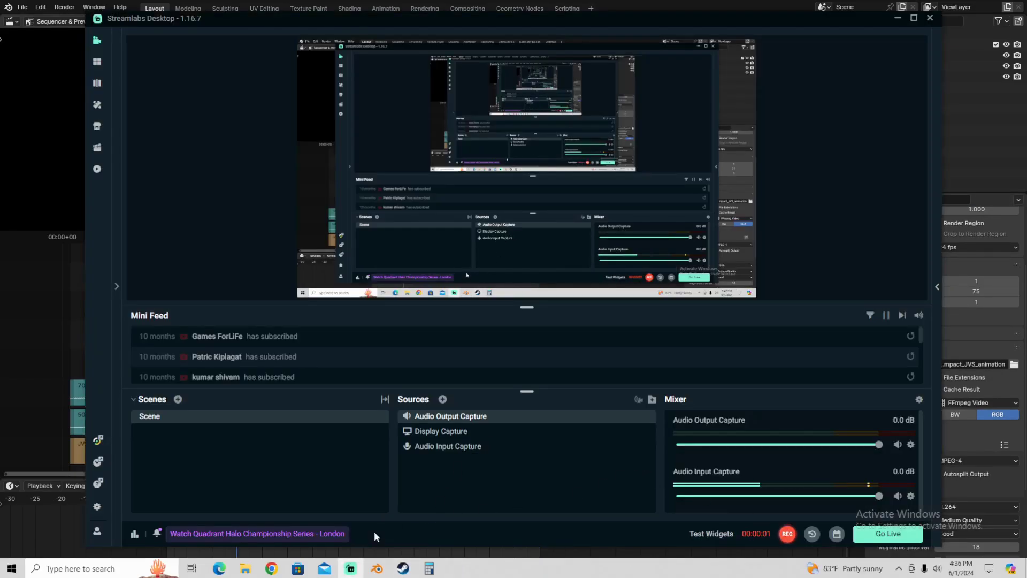
click(377, 568)
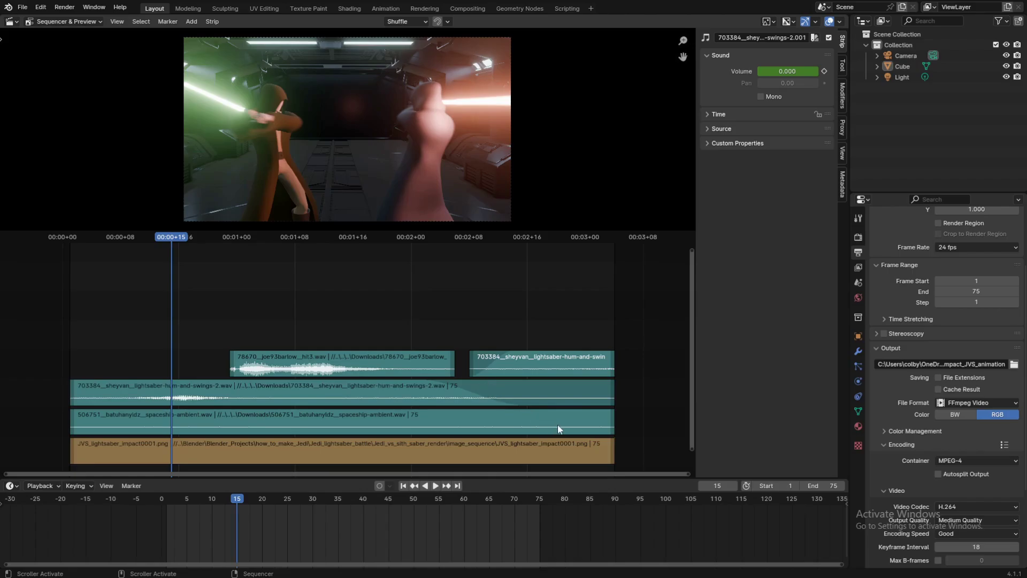
click(70, 237)
key(space)
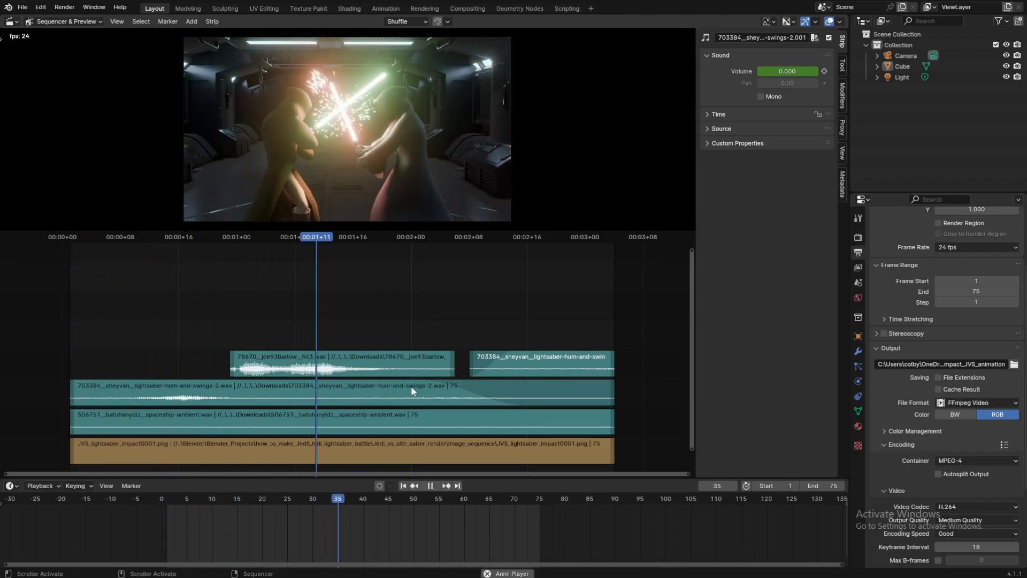